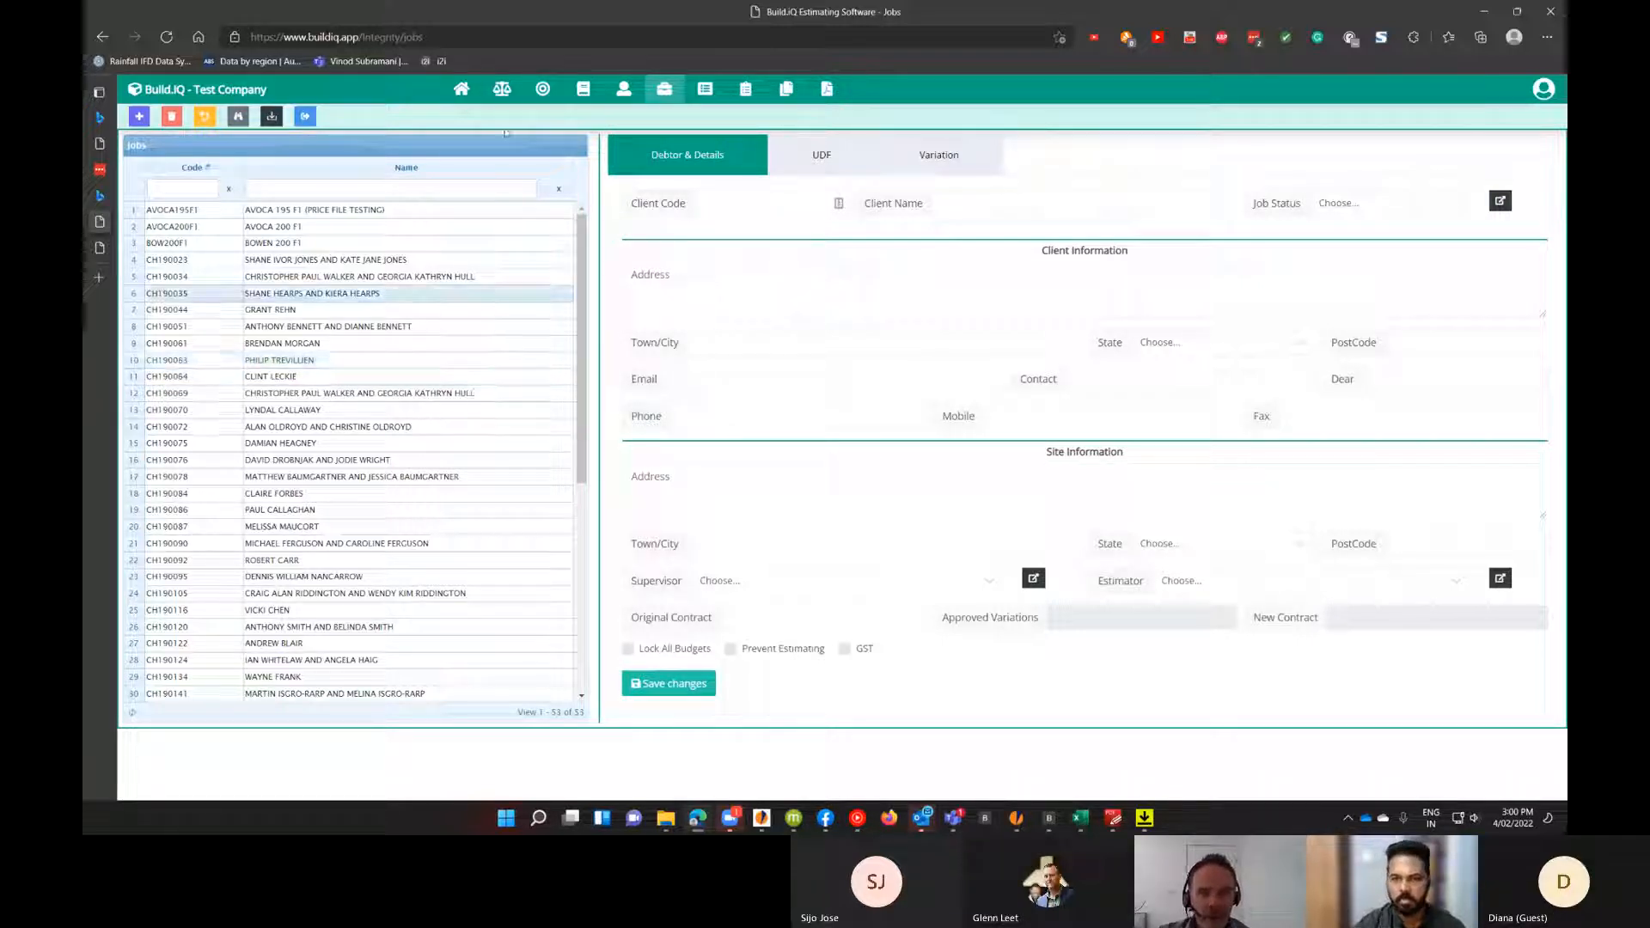
Add a new job with client code DE160023 and client name Test.
{"action": "left_click", "coordinate": [462, 89]}
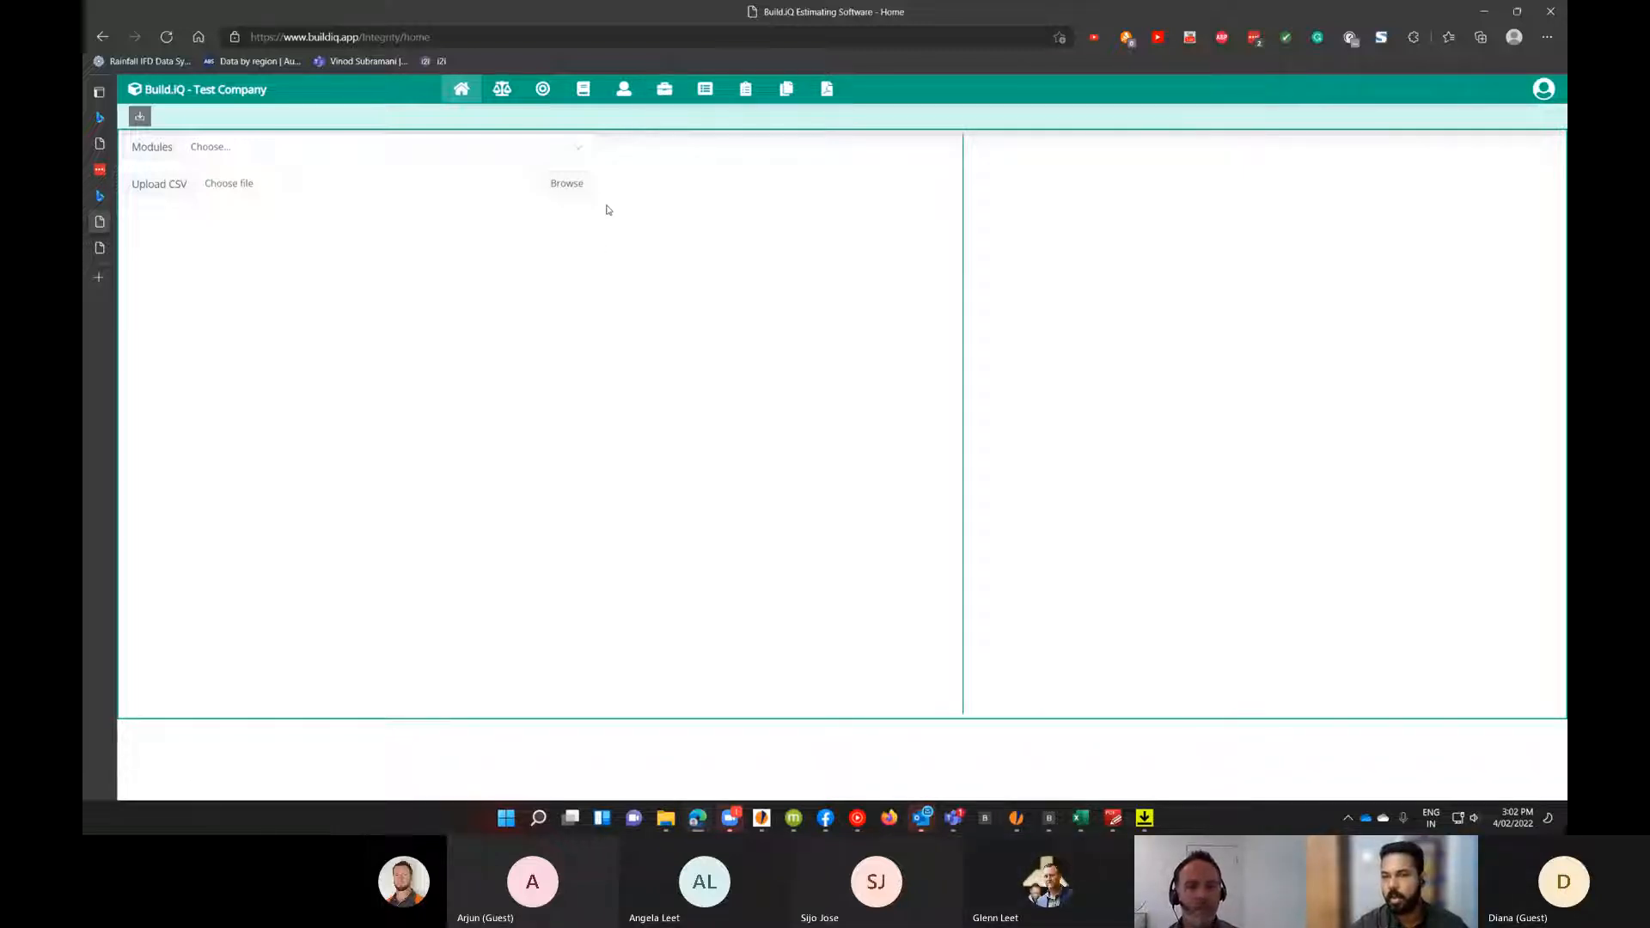
{"action": "left_click", "coordinate": [666, 92]}
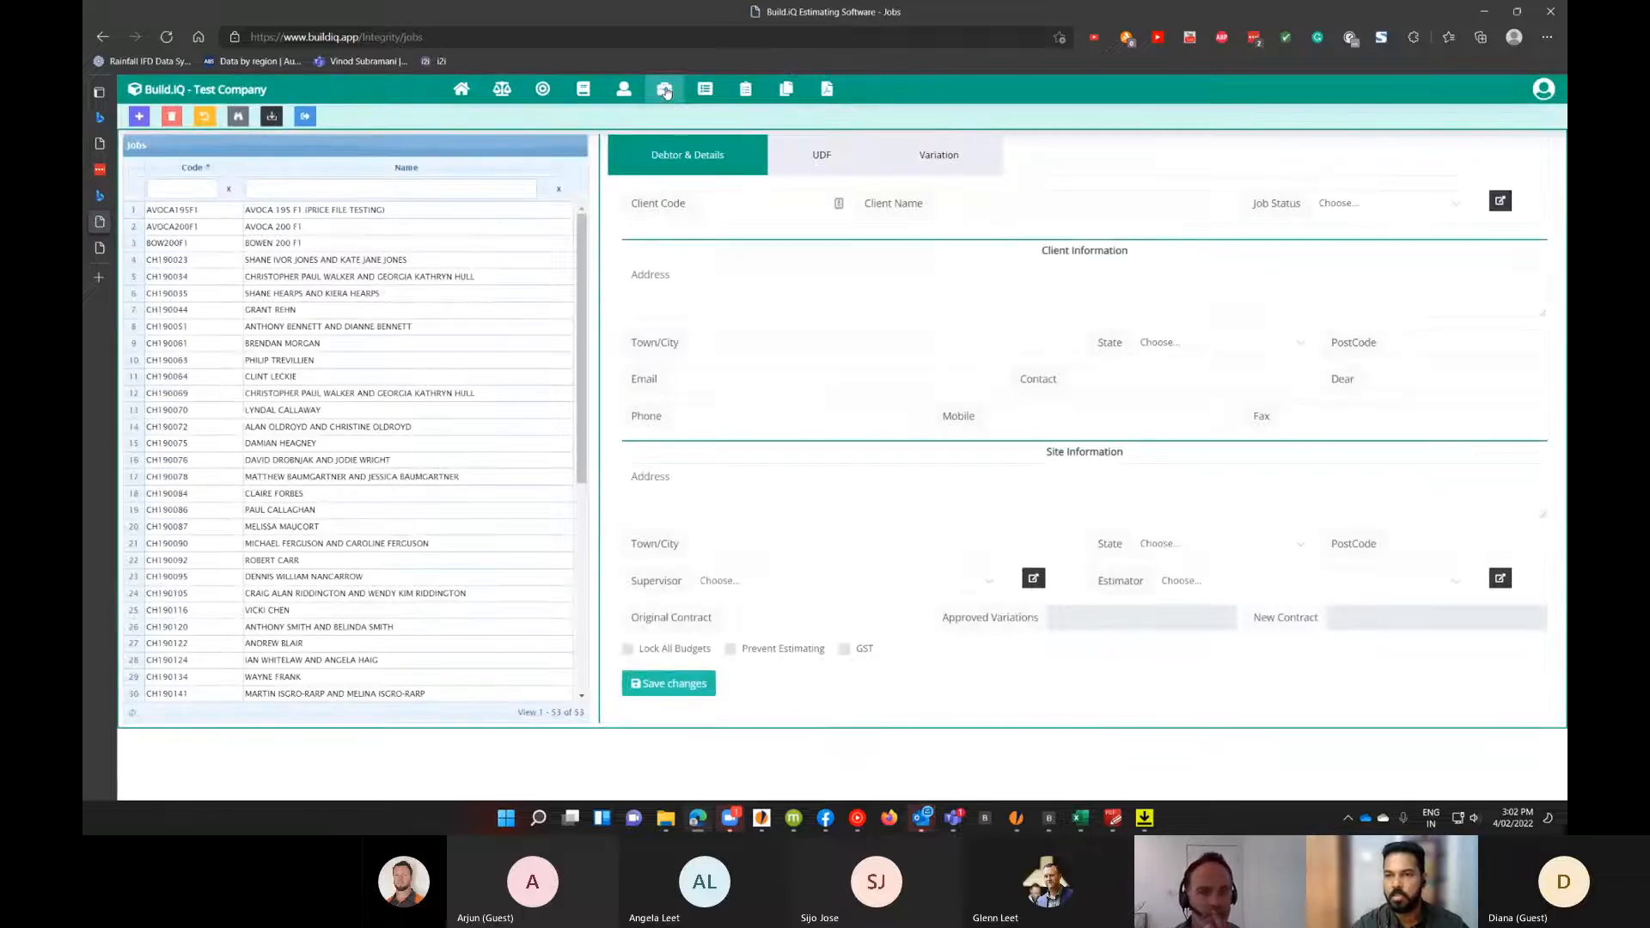
{"action": "left_click", "coordinate": [140, 120]}
{"action": "left_click", "coordinate": [679, 162]}
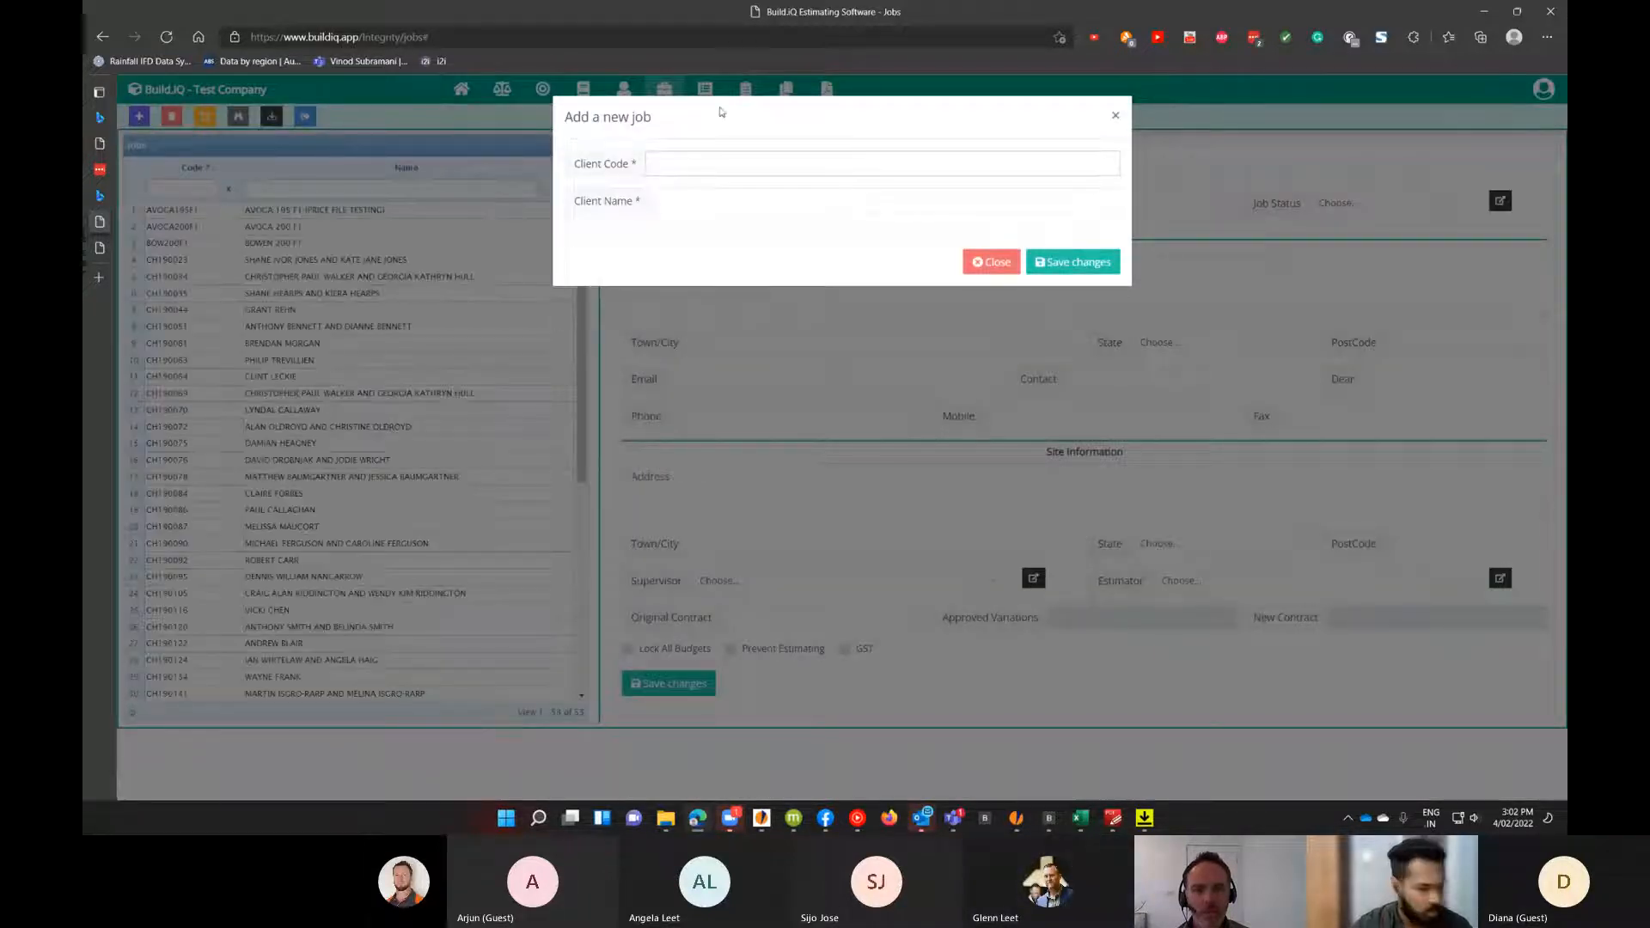
{"action": "type", "text": "De"}
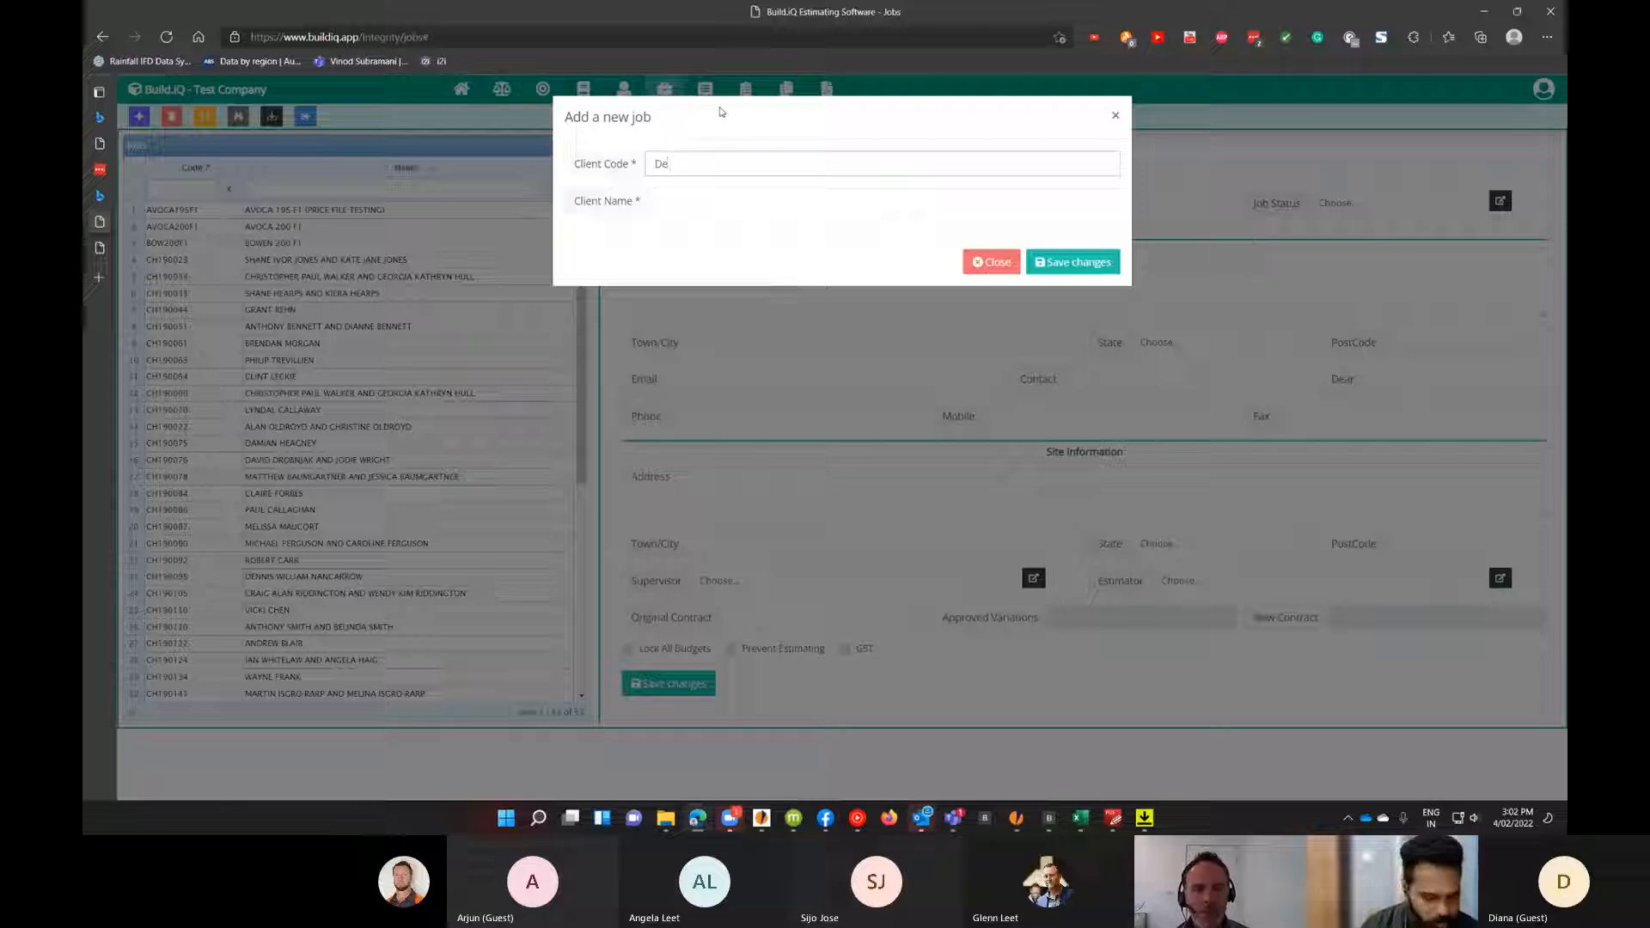
{"action": "key", "text": "BackSpace"}
{"action": "type", "text": "E160023"}
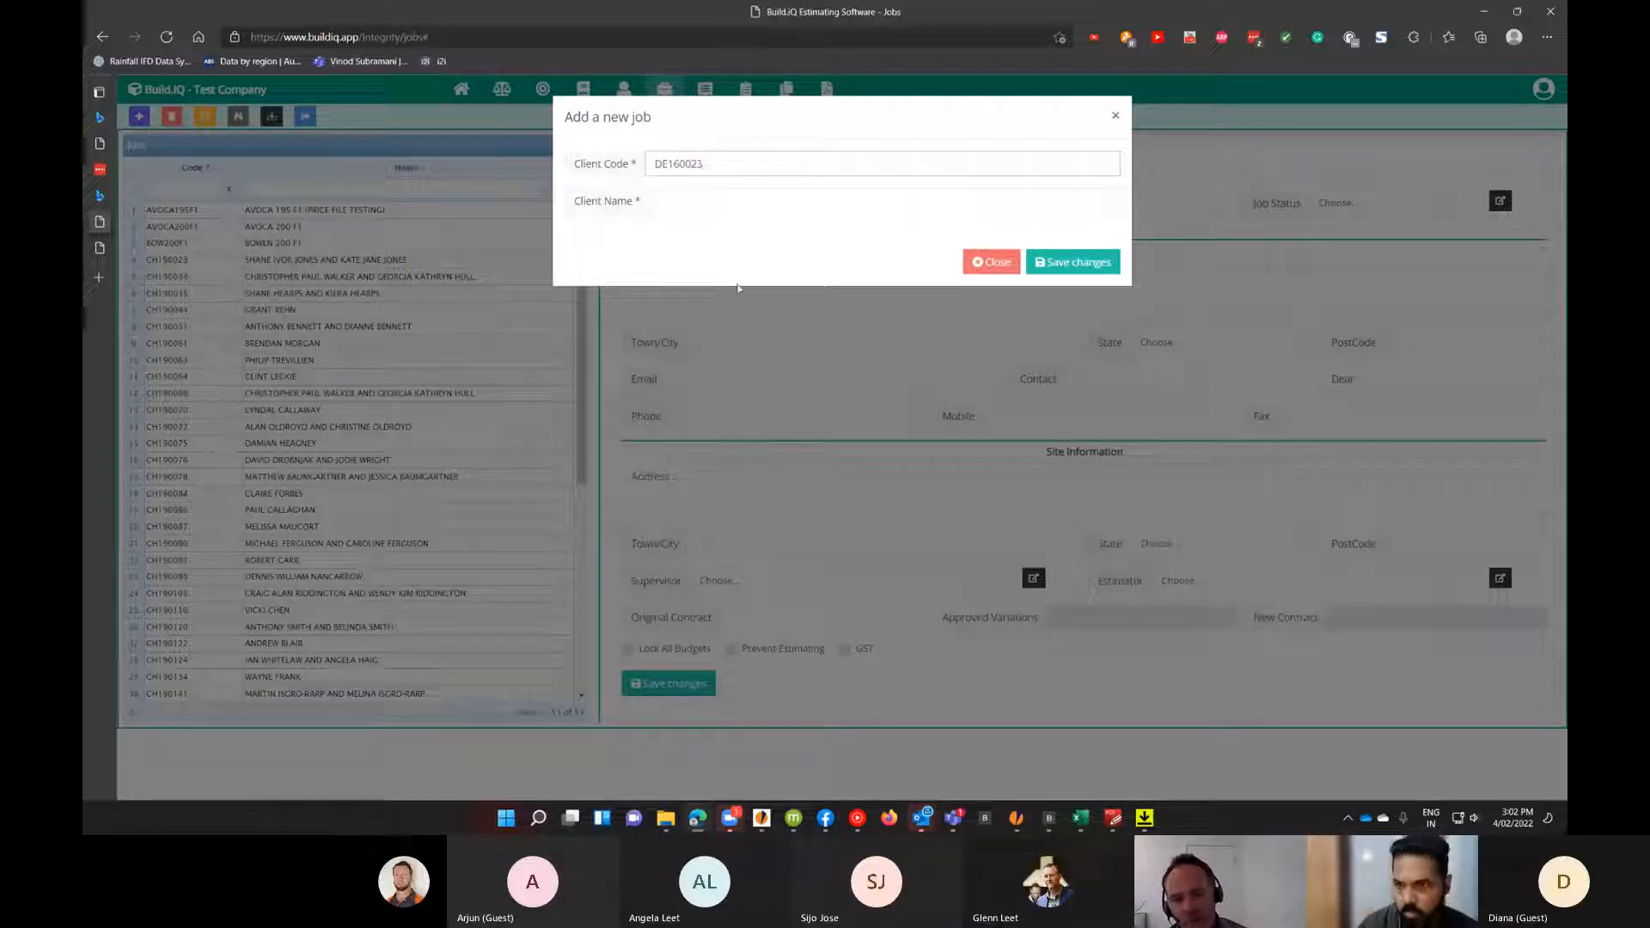
{"action": "left_click", "coordinate": [696, 206]}
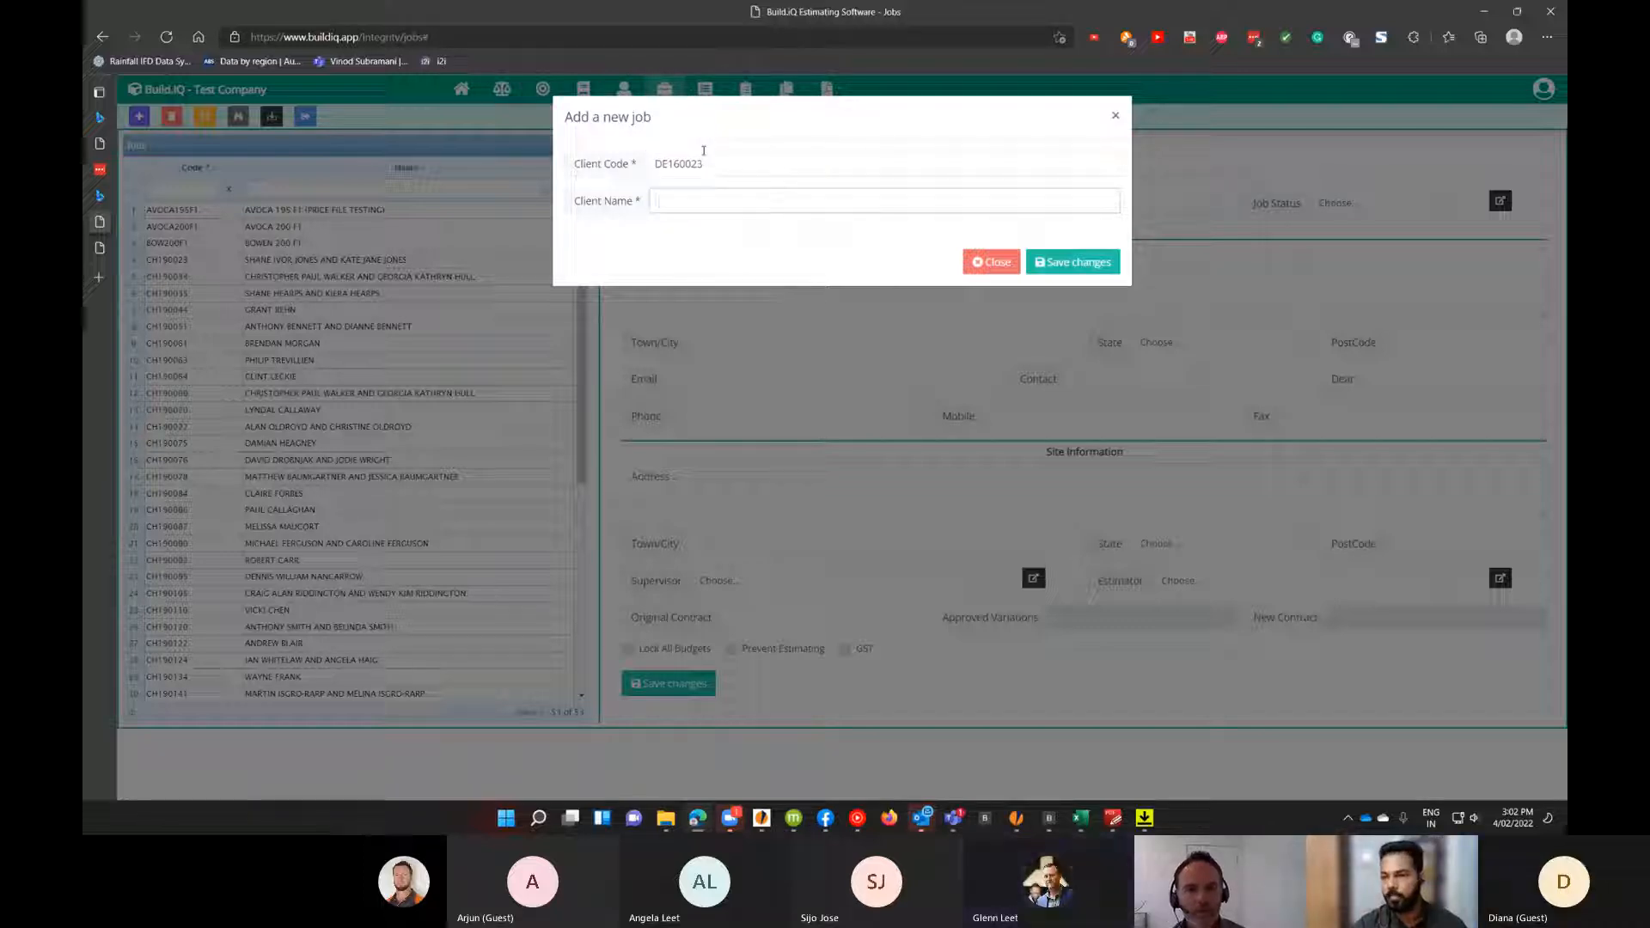
{"action": "left_click_drag", "start_coordinate": [730, 166], "coordinate": [654, 191]}
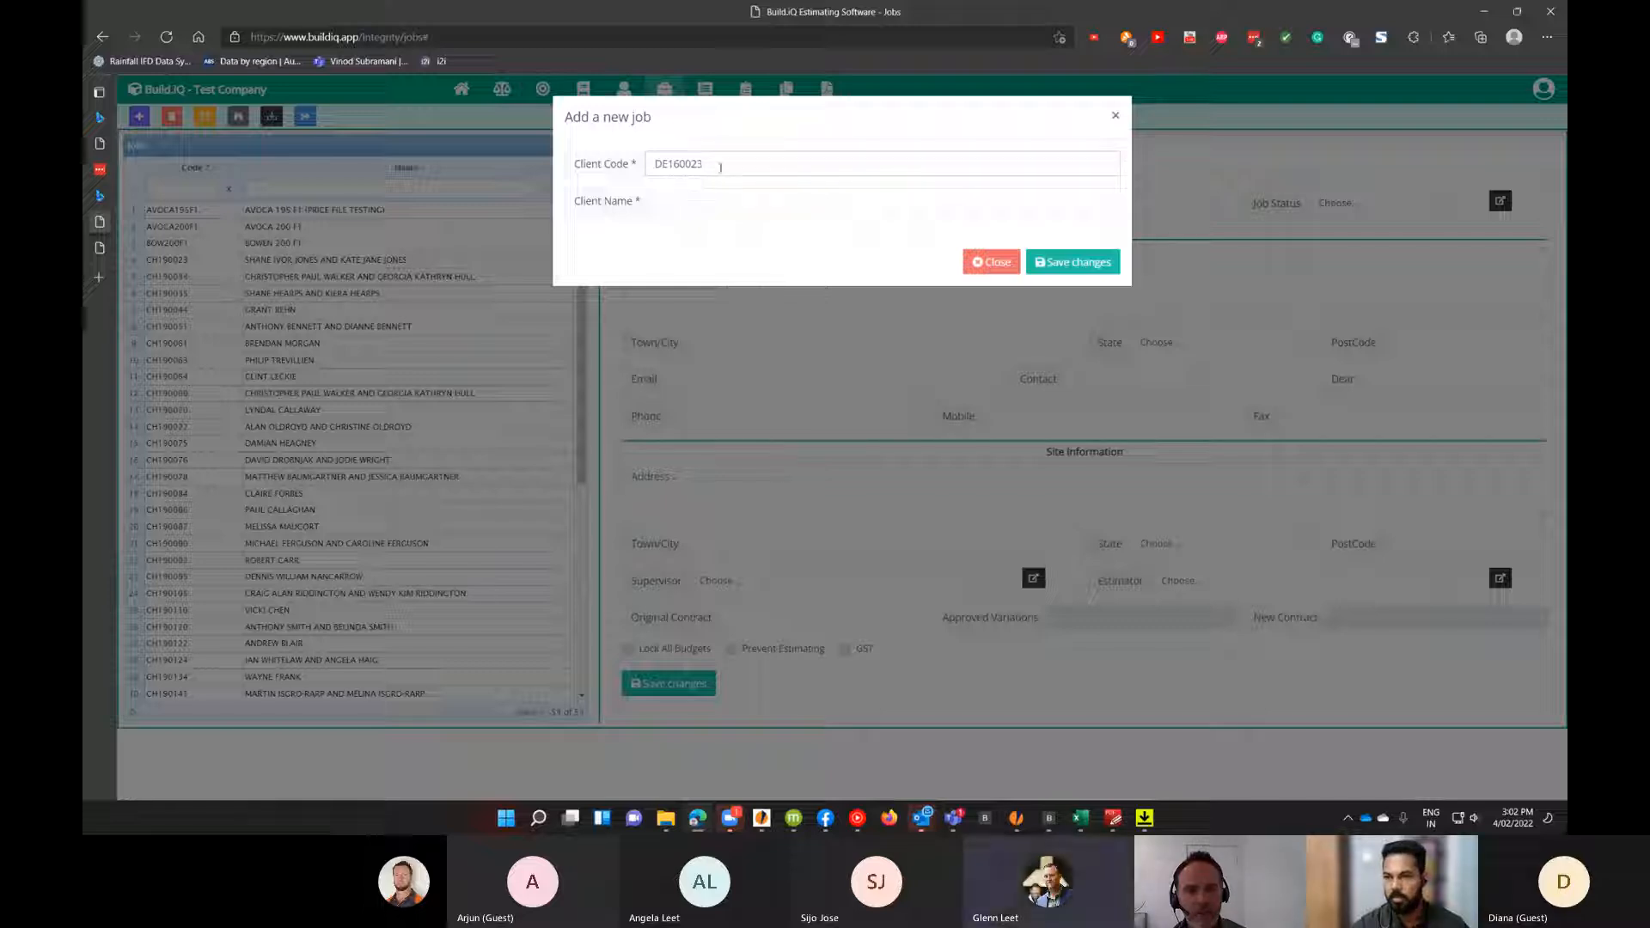
{"action": "left_click", "coordinate": [675, 205]}
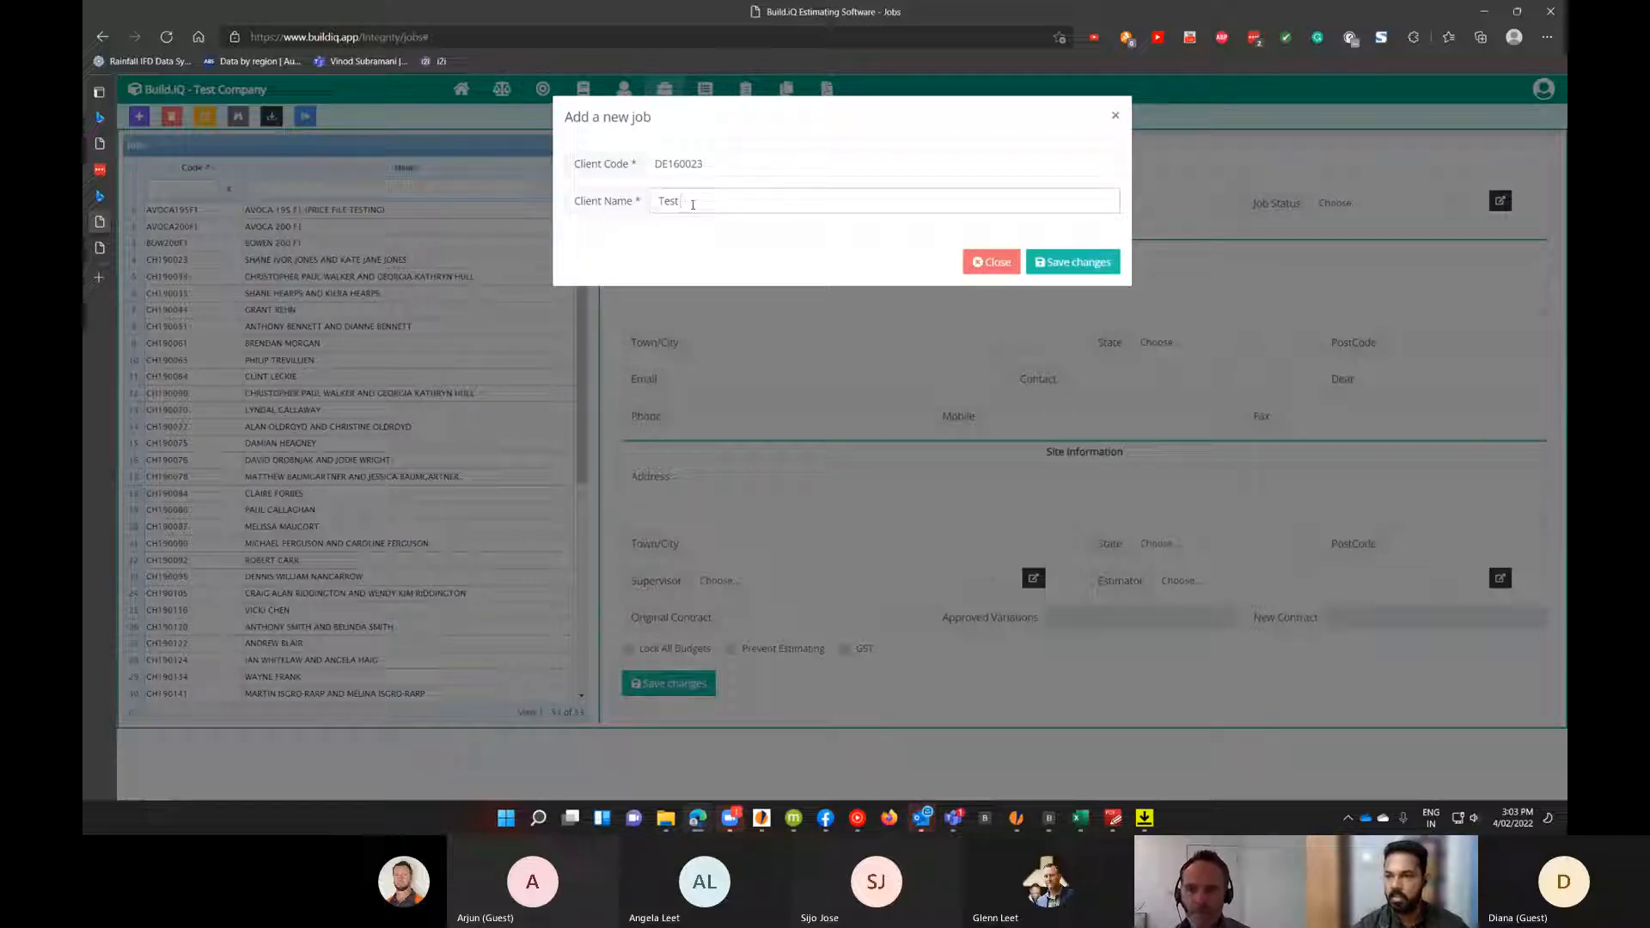
{"action": "left_click", "coordinate": [1073, 262]}
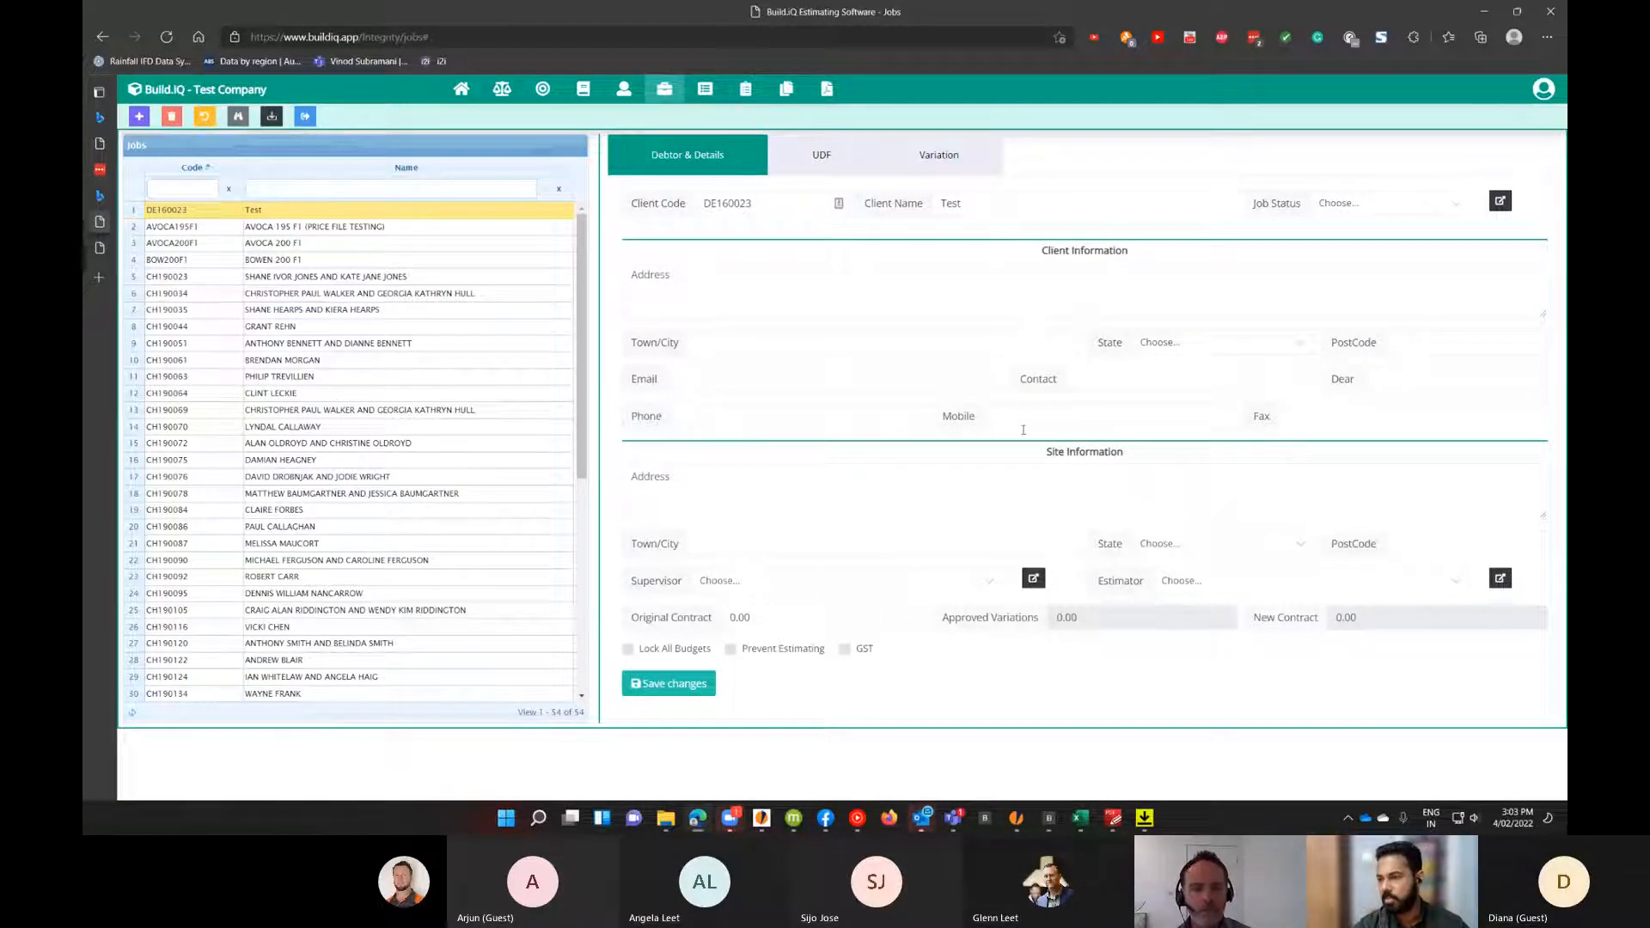
Open the Bill of Quantities for job DE160023 and filter the cost centres by code 999.
{"action": "left_click", "coordinate": [1008, 505]}
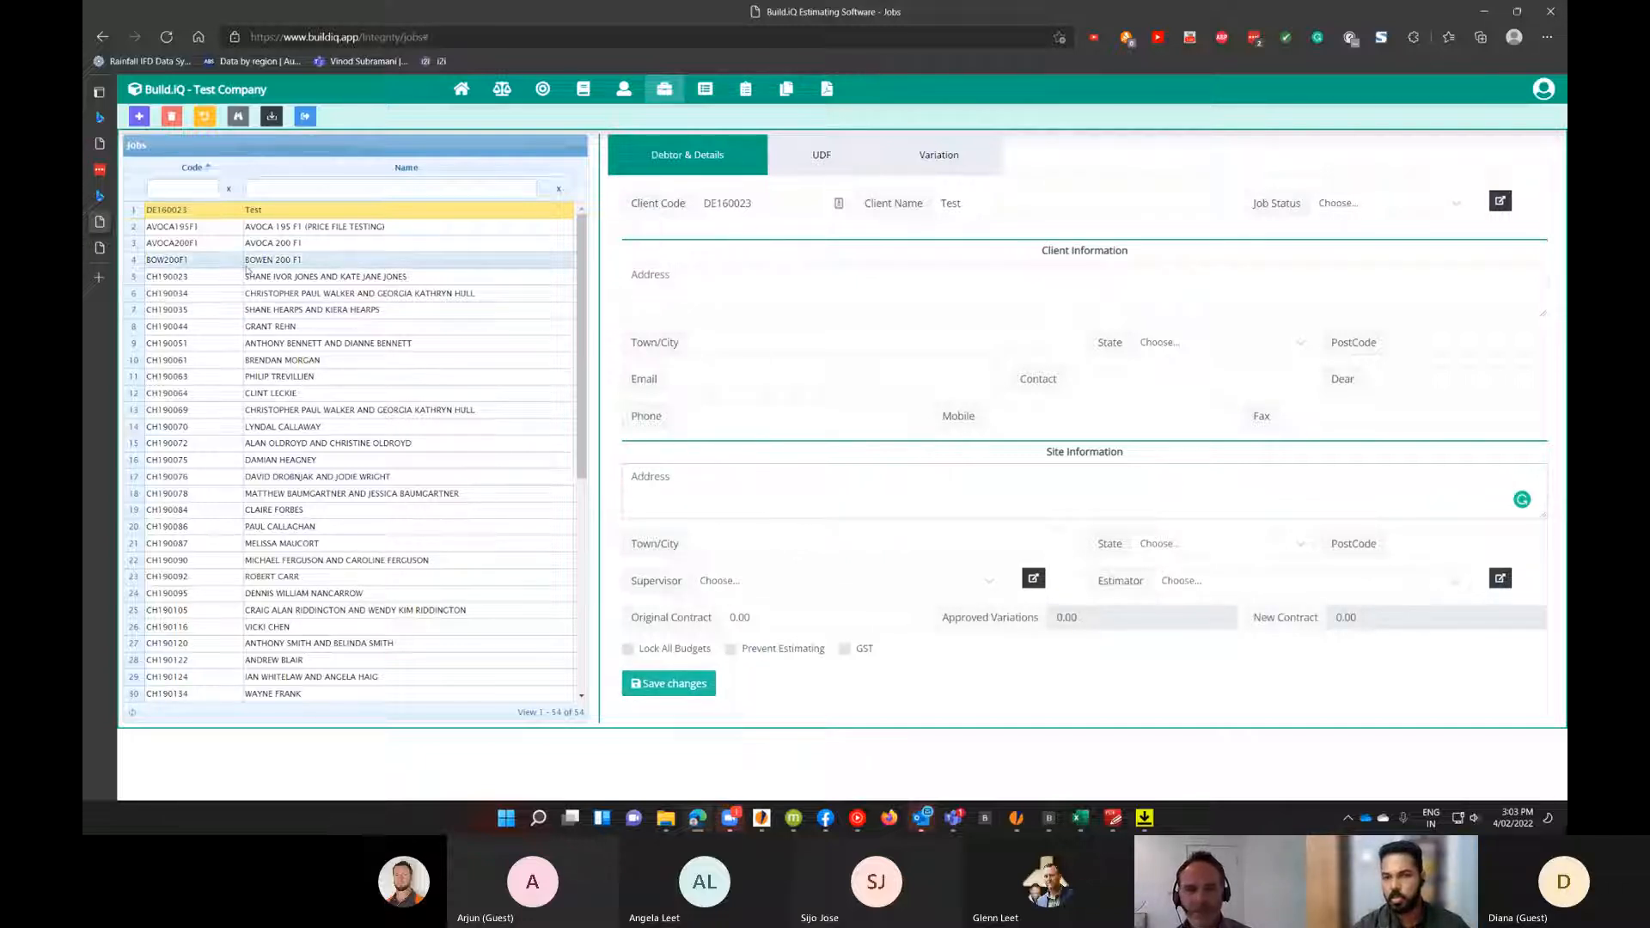
{"action": "left_click", "coordinate": [700, 99]}
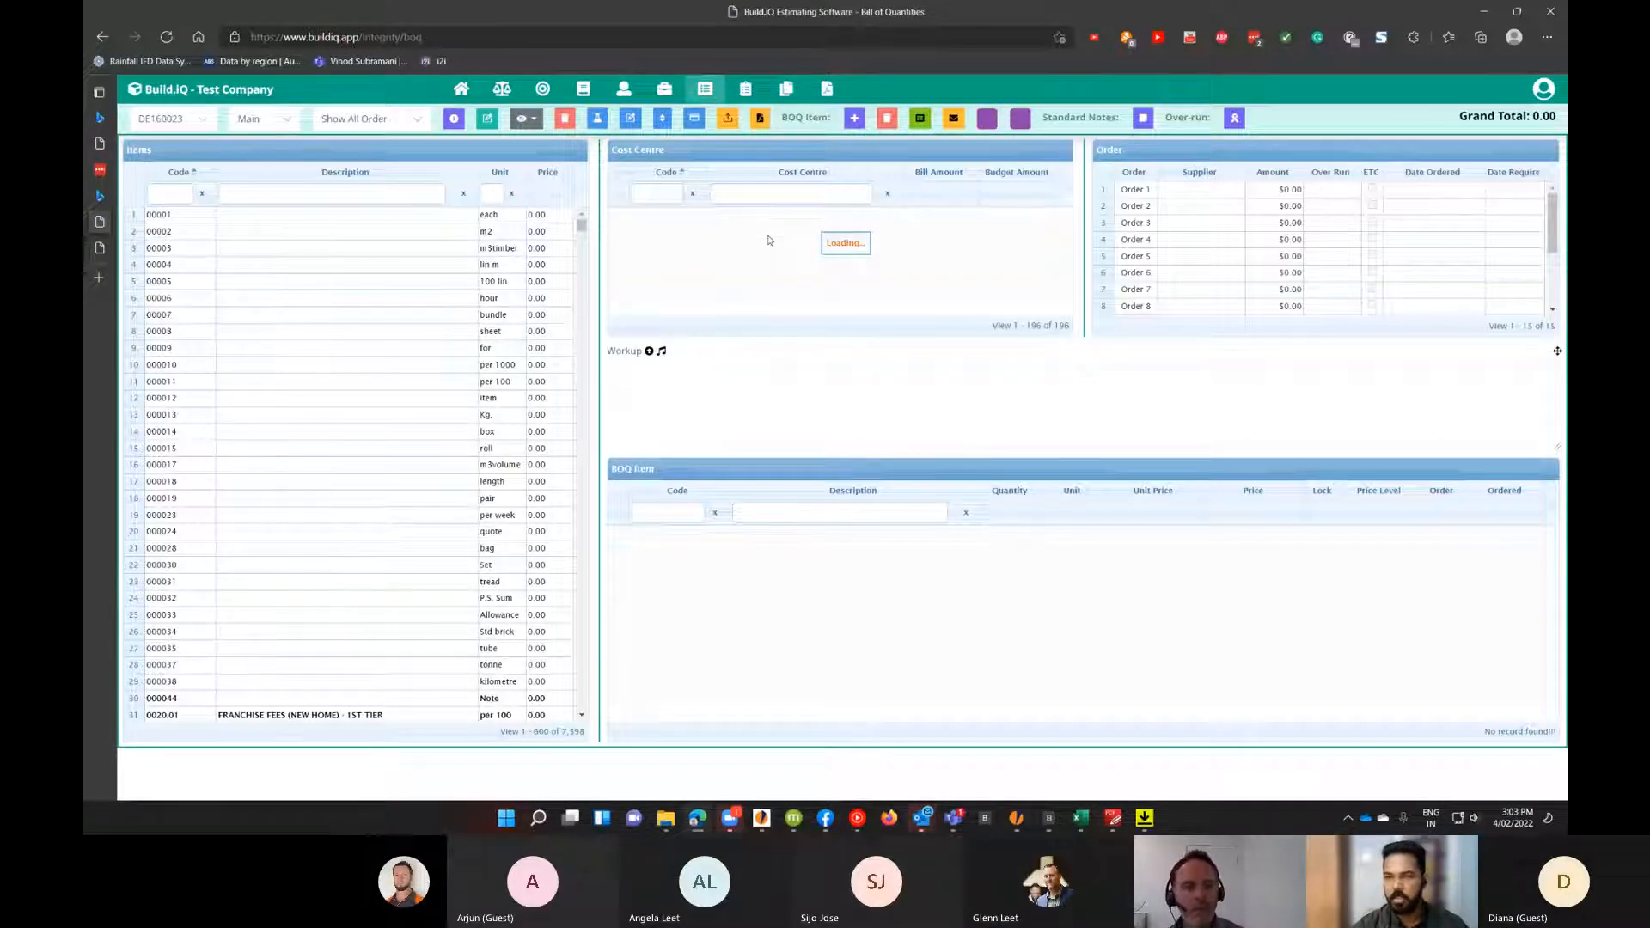
{"action": "scroll", "coordinate": [773, 249], "scroll_direction": "down", "scroll_amount": 2}
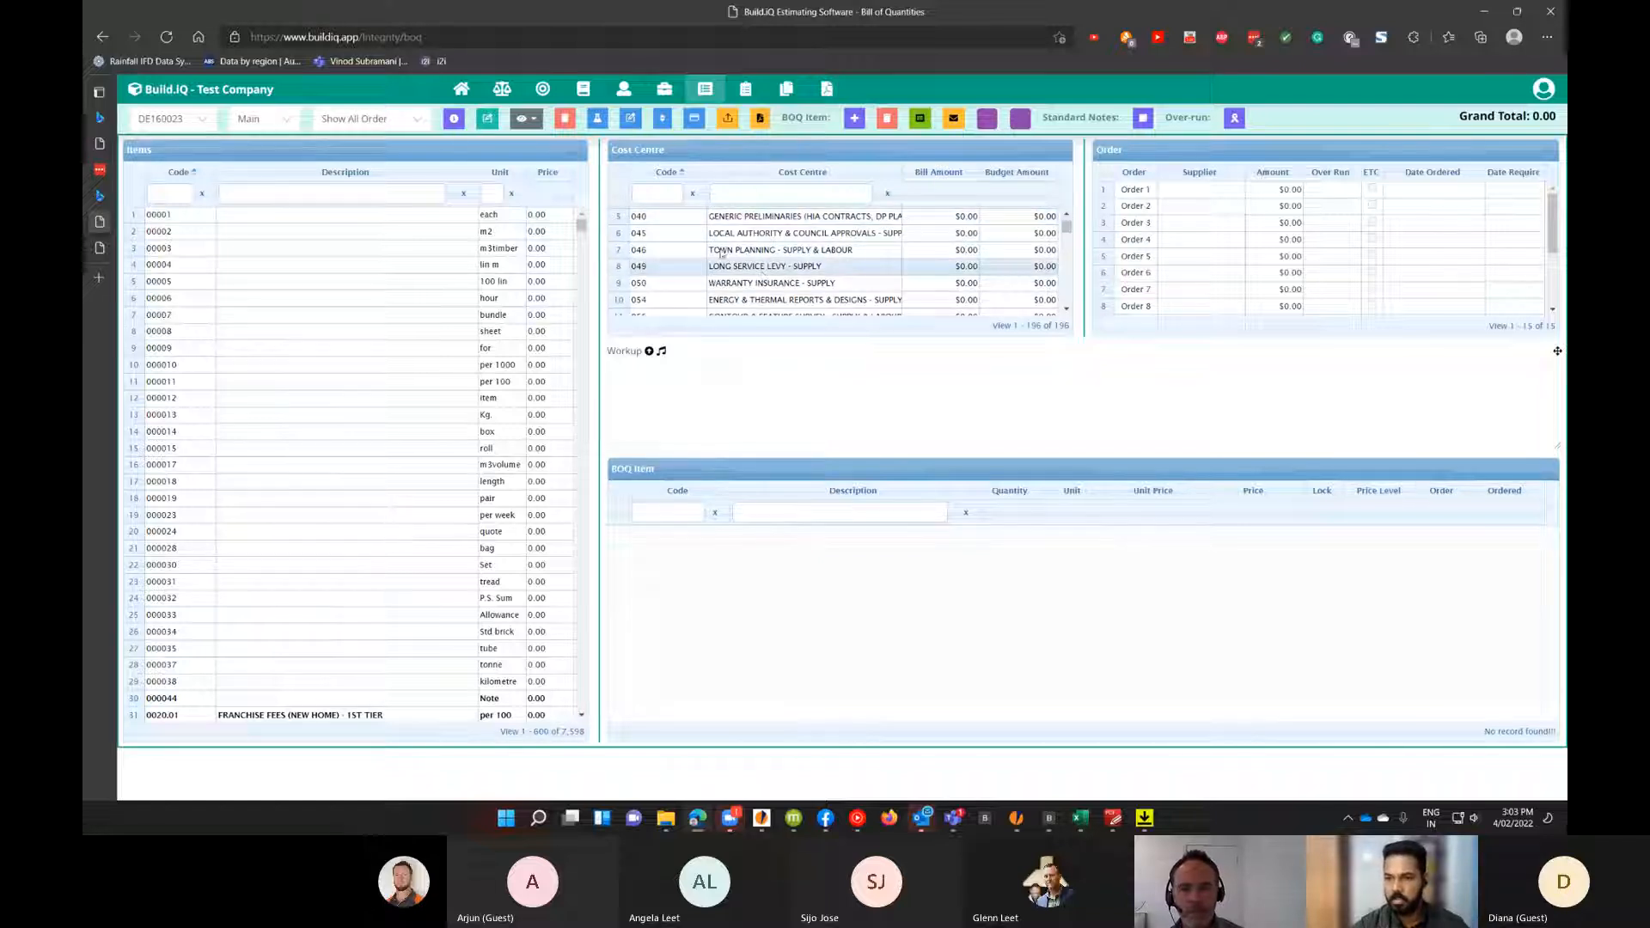
{"action": "left_click", "coordinate": [663, 196]}
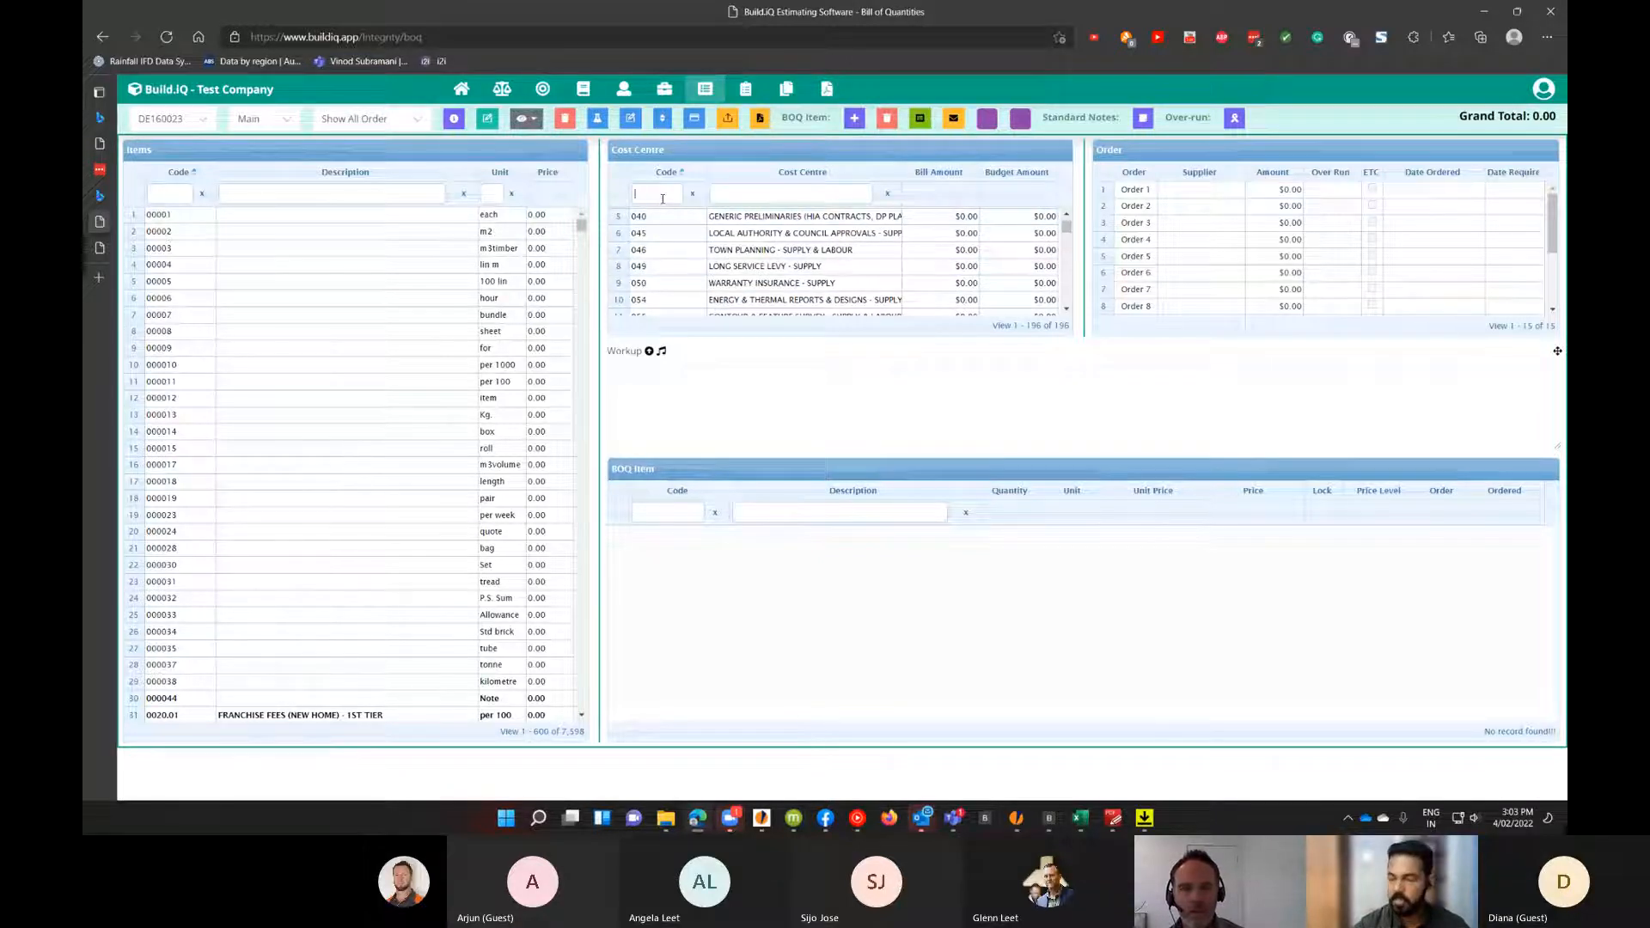
{"action": "type", "text": "99"}
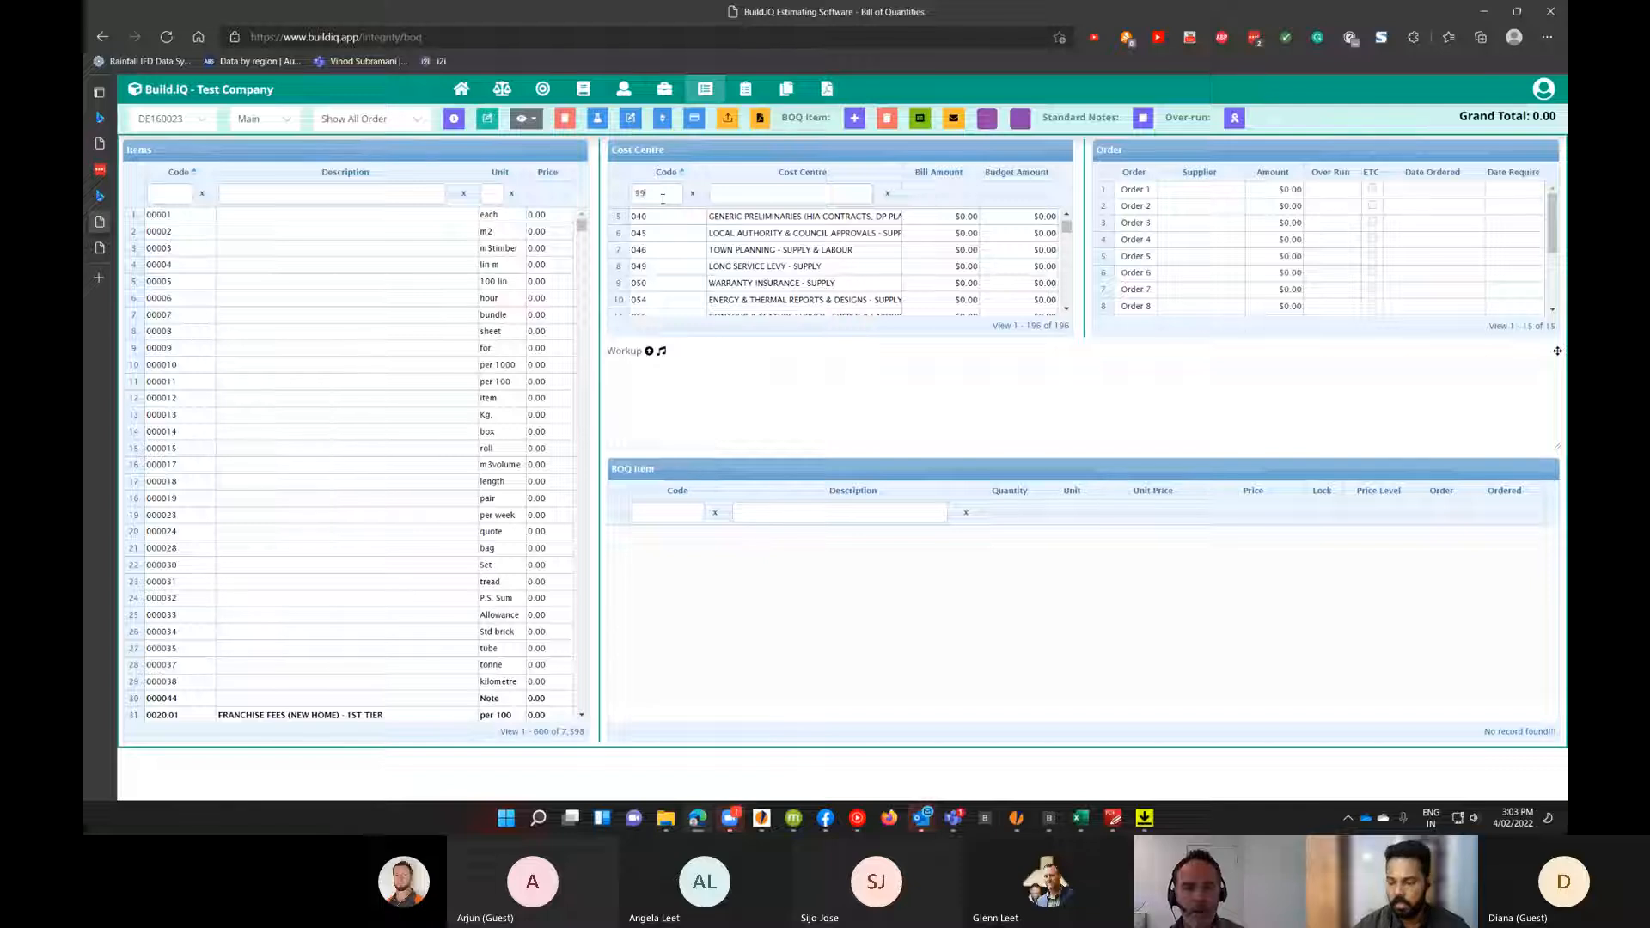
{"action": "type", "text": "9"}
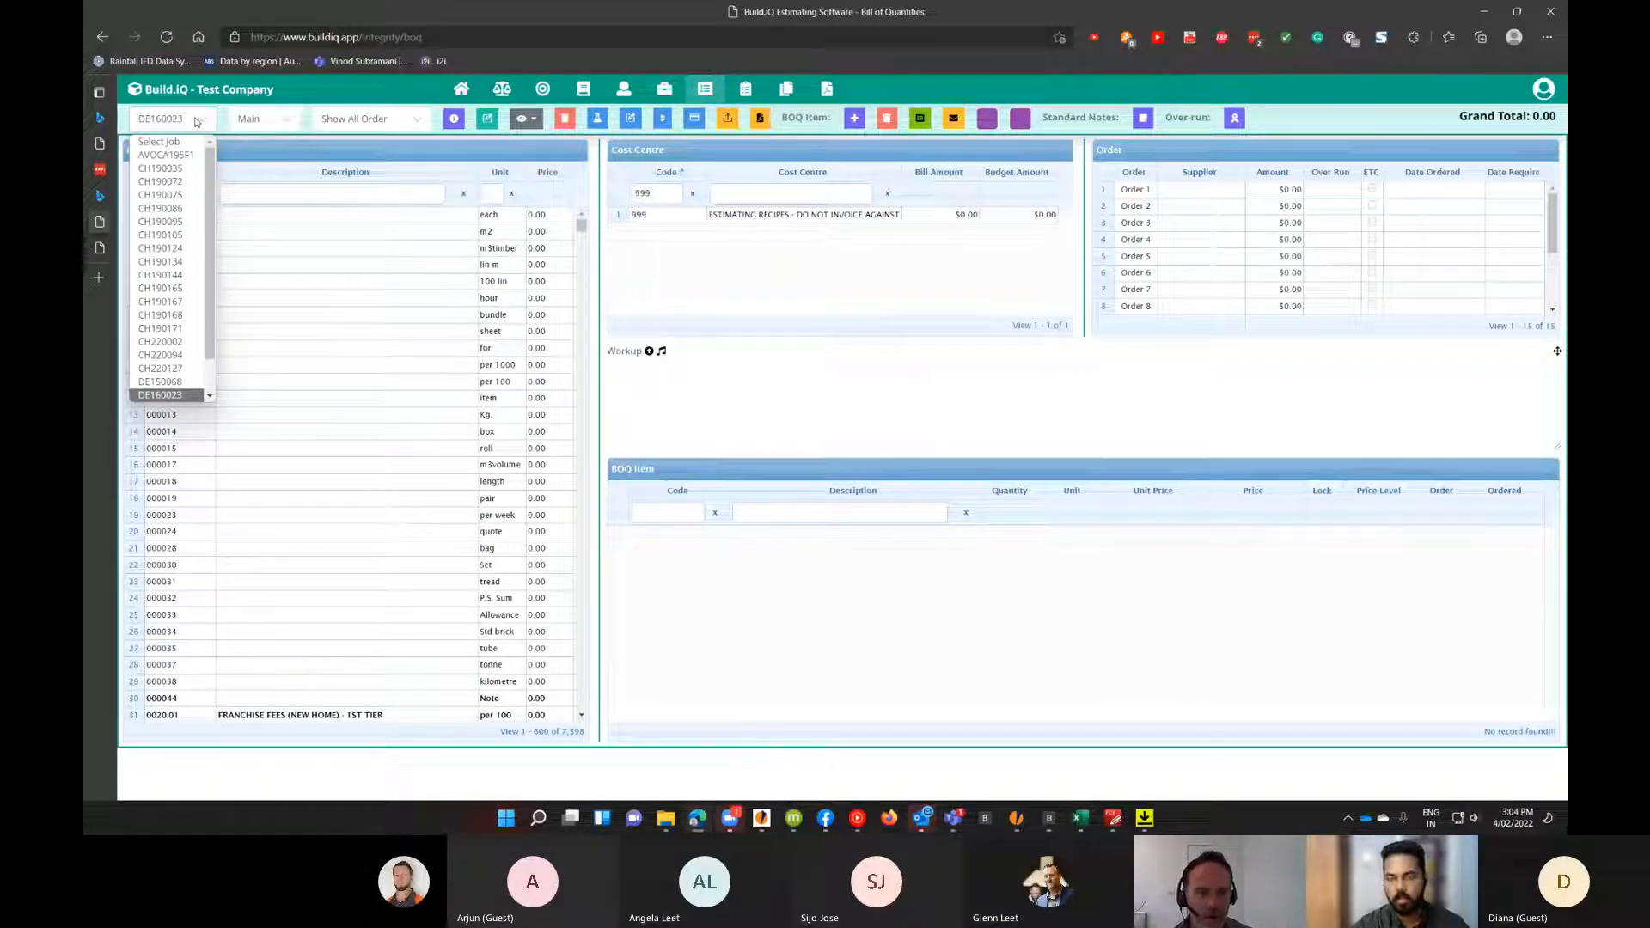
{"action": "left_click", "coordinate": [129, 297]}
{"action": "left_click", "coordinate": [161, 121]}
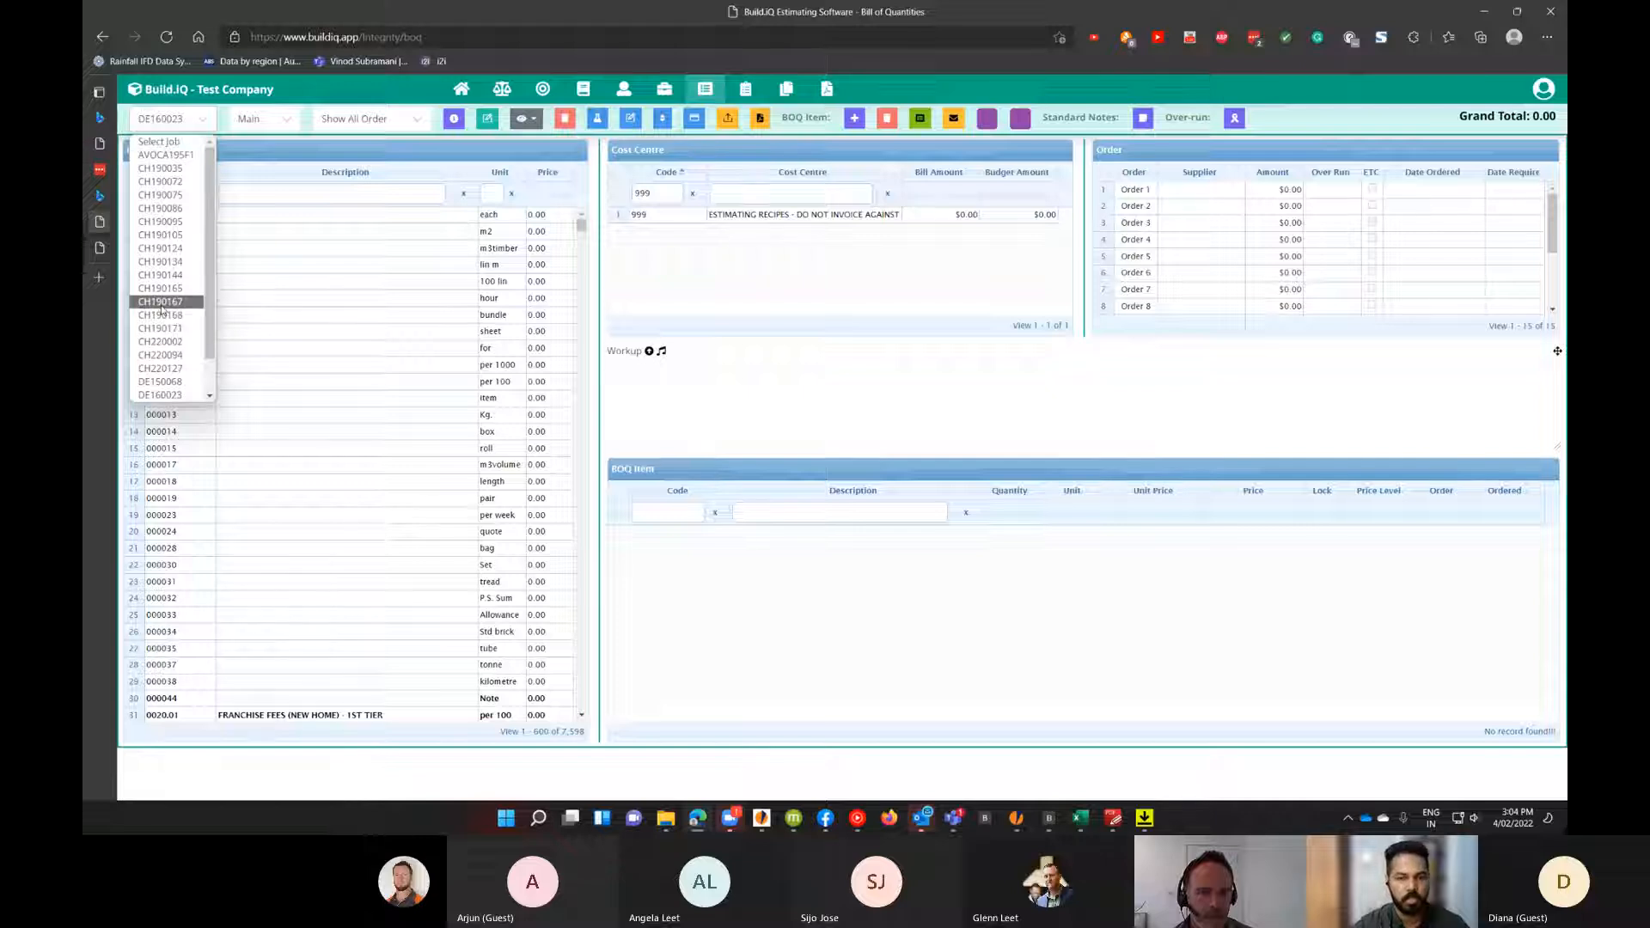
{"action": "left_click", "coordinate": [171, 356]}
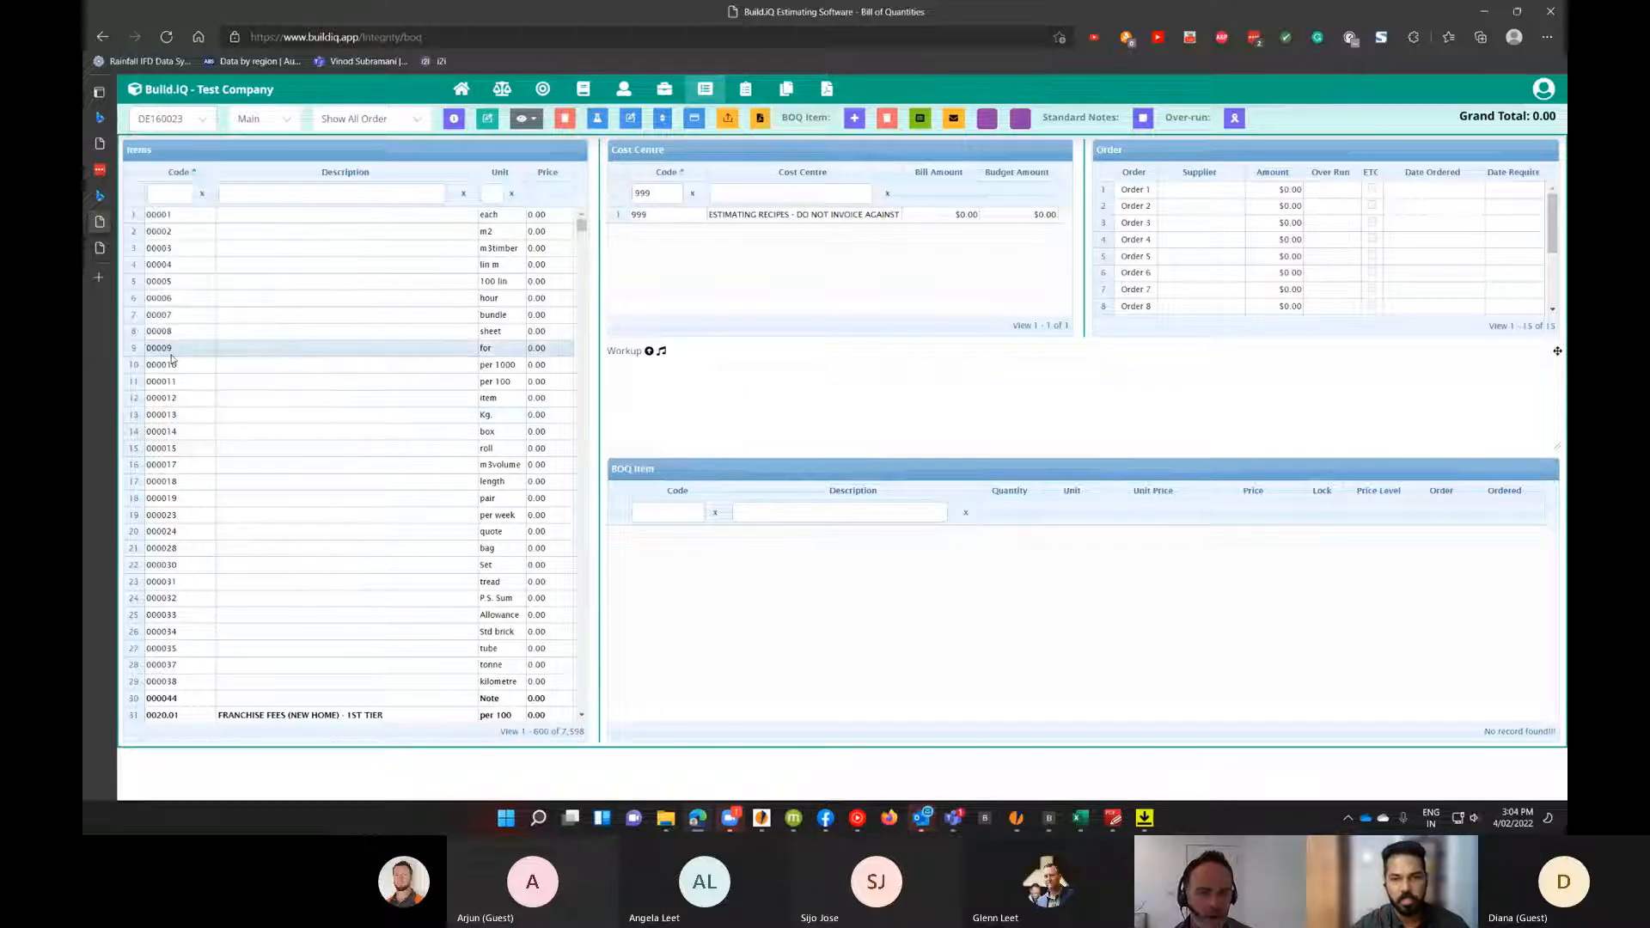
Re-filter the cost centres by code 999 and select the ESTIMATING RECIPES cost centre.
{"action": "left_click", "coordinate": [690, 196]}
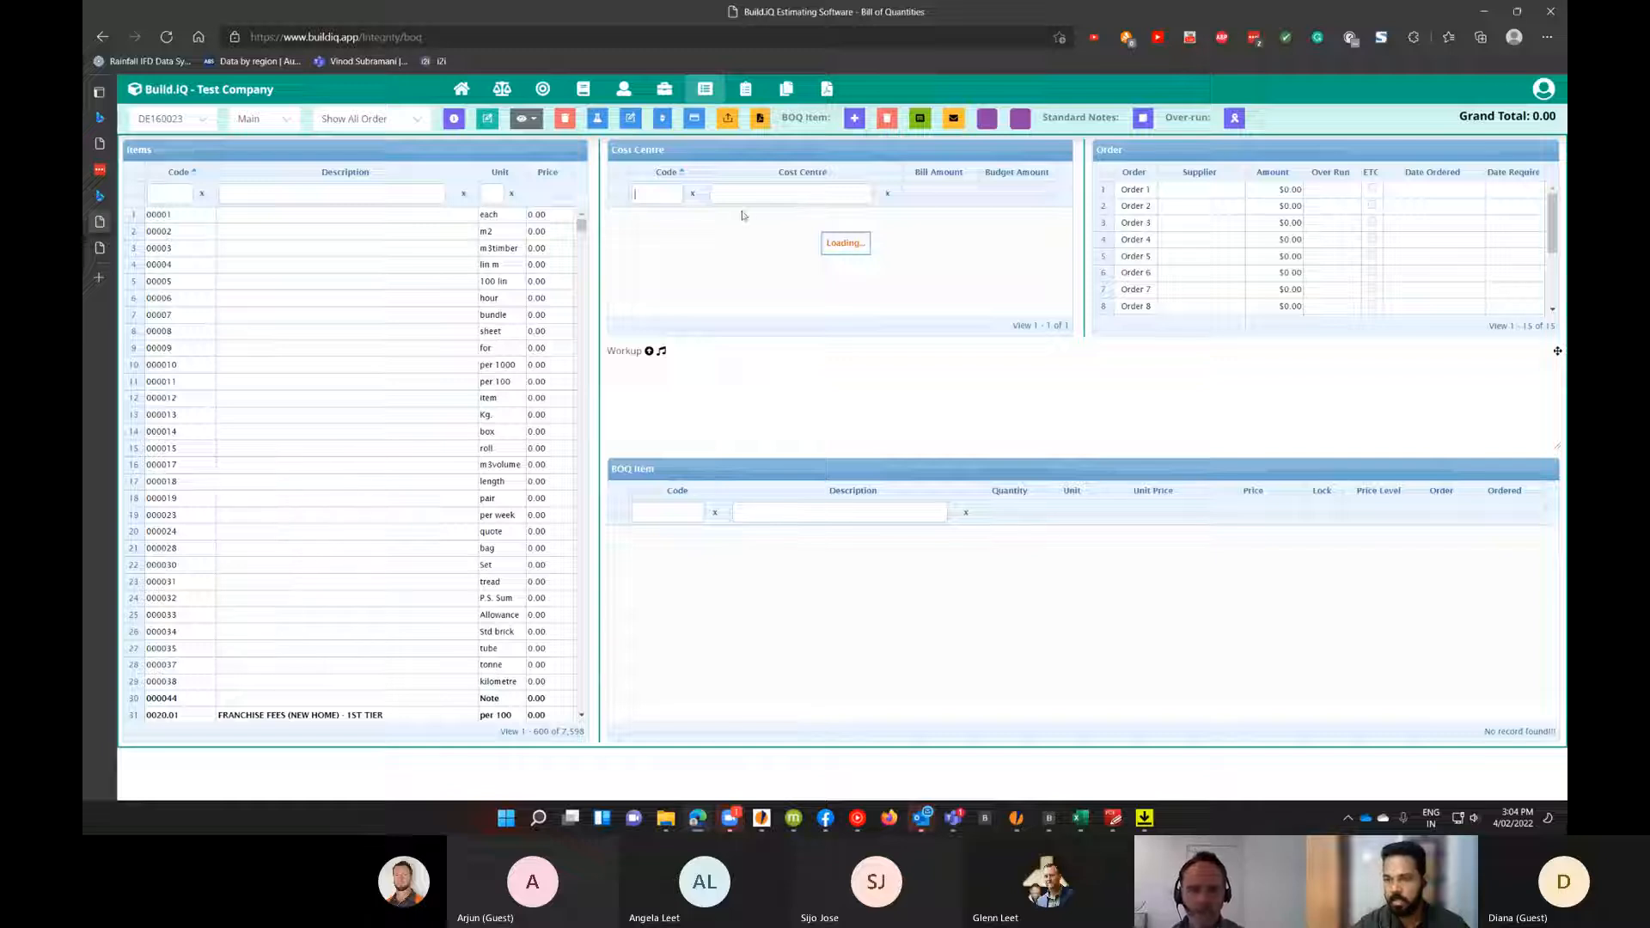
{"action": "type", "text": "999"}
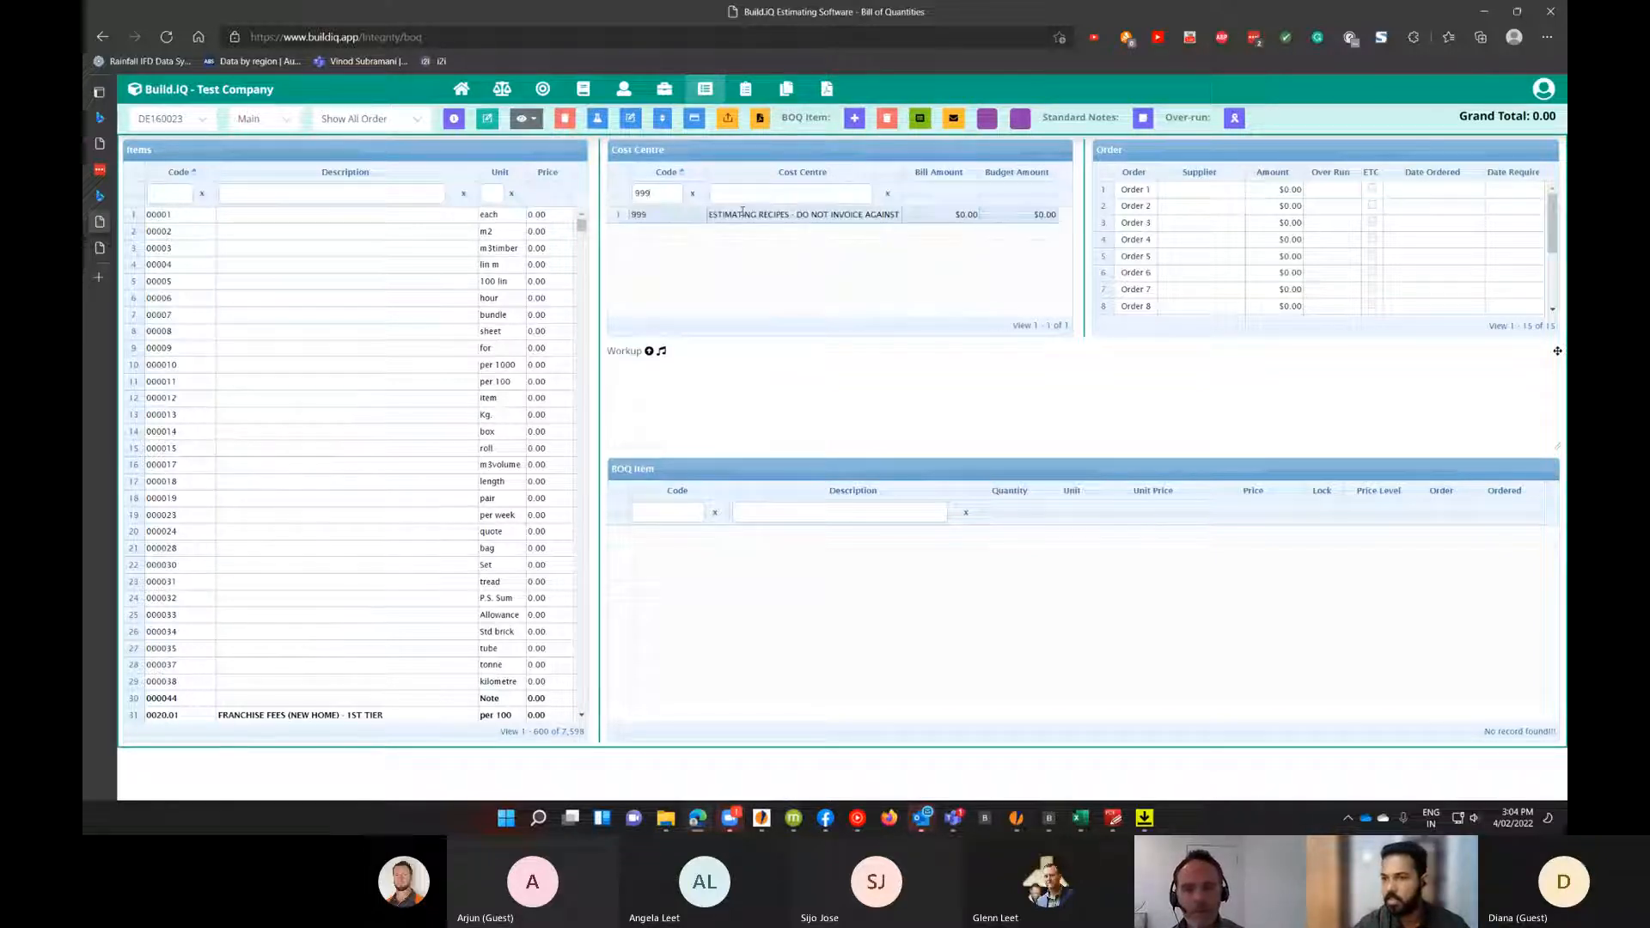
{"action": "left_click", "coordinate": [758, 214]}
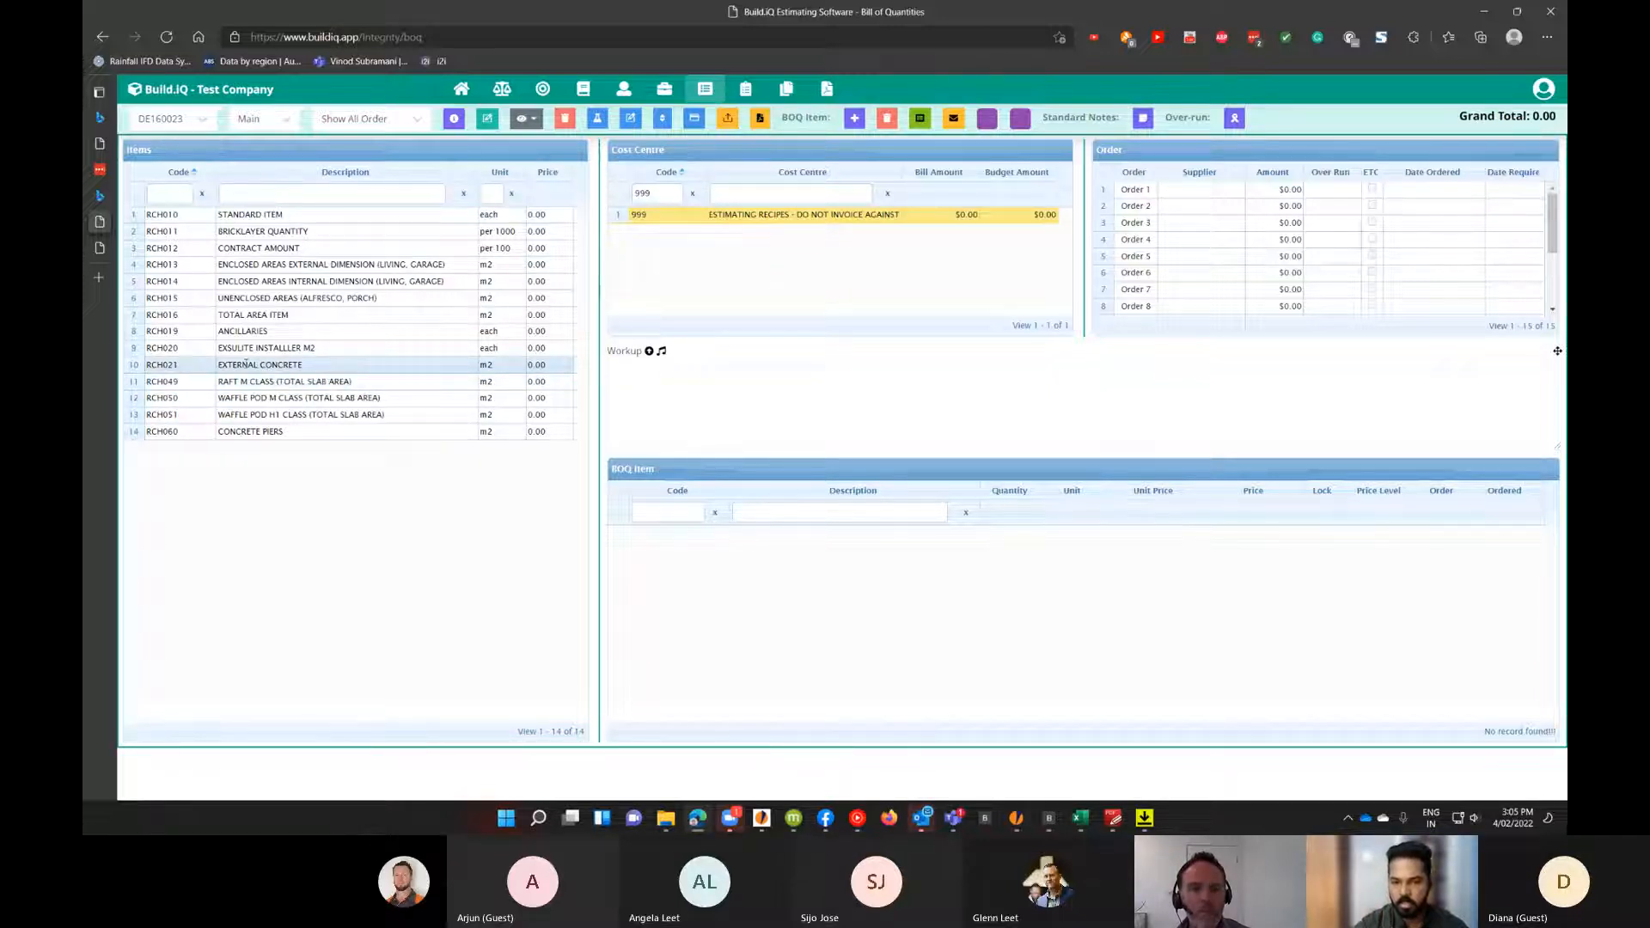
Add the EXTERNAL CONCRETE item to the BOQ items.
{"action": "left_click", "coordinate": [245, 364]}
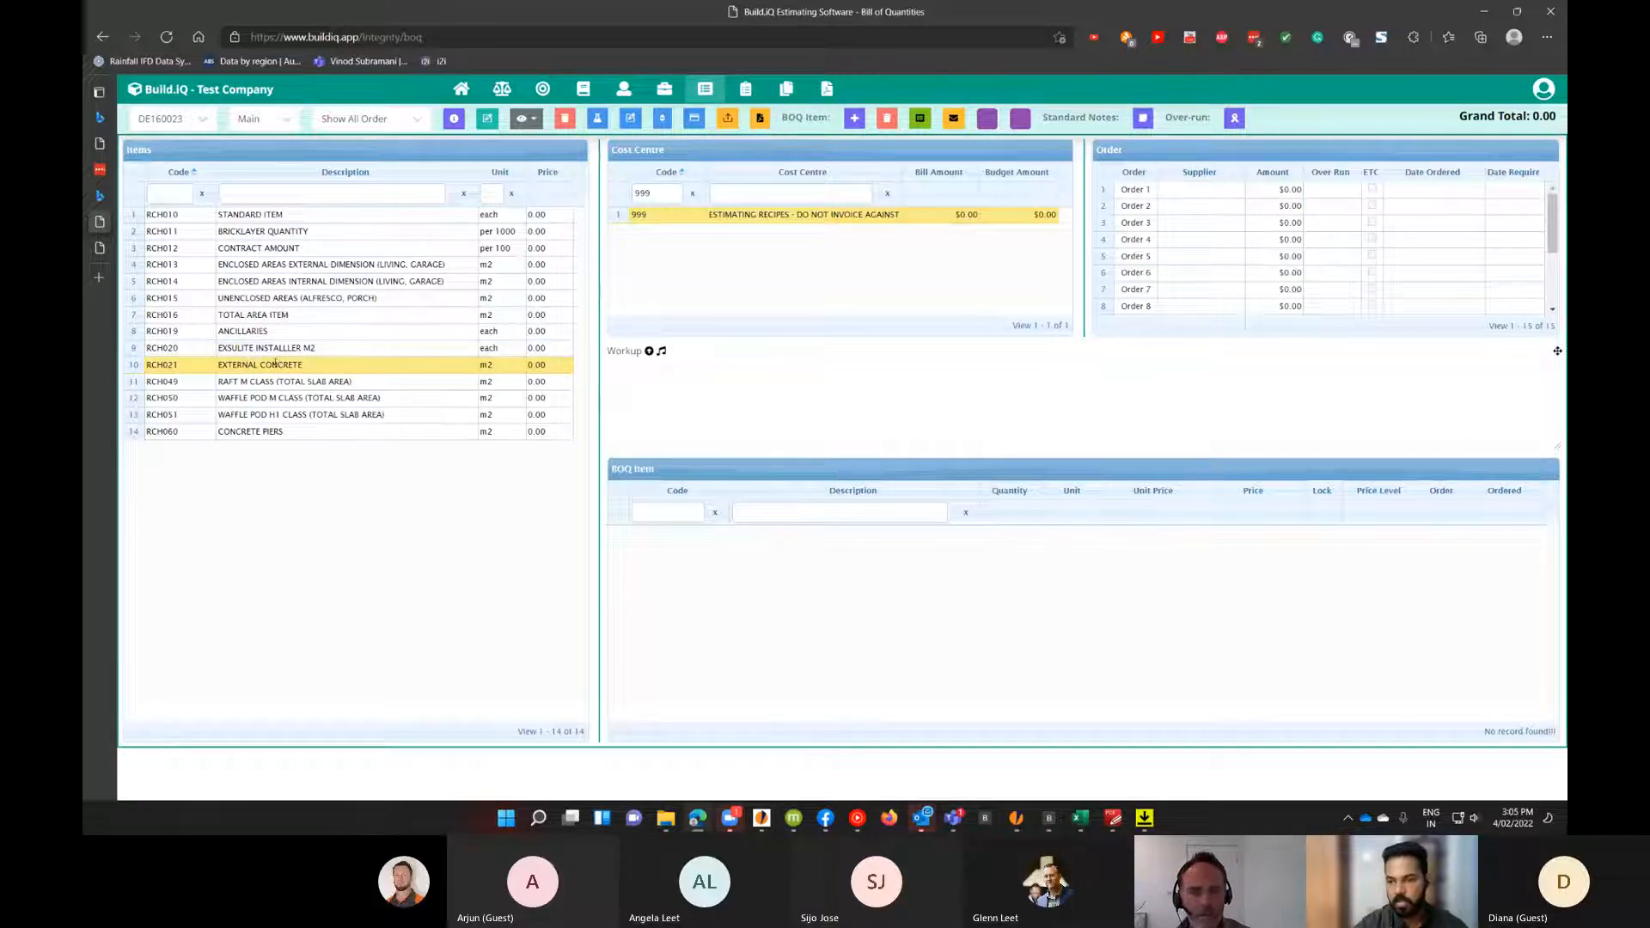
{"action": "left_click", "coordinate": [804, 222]}
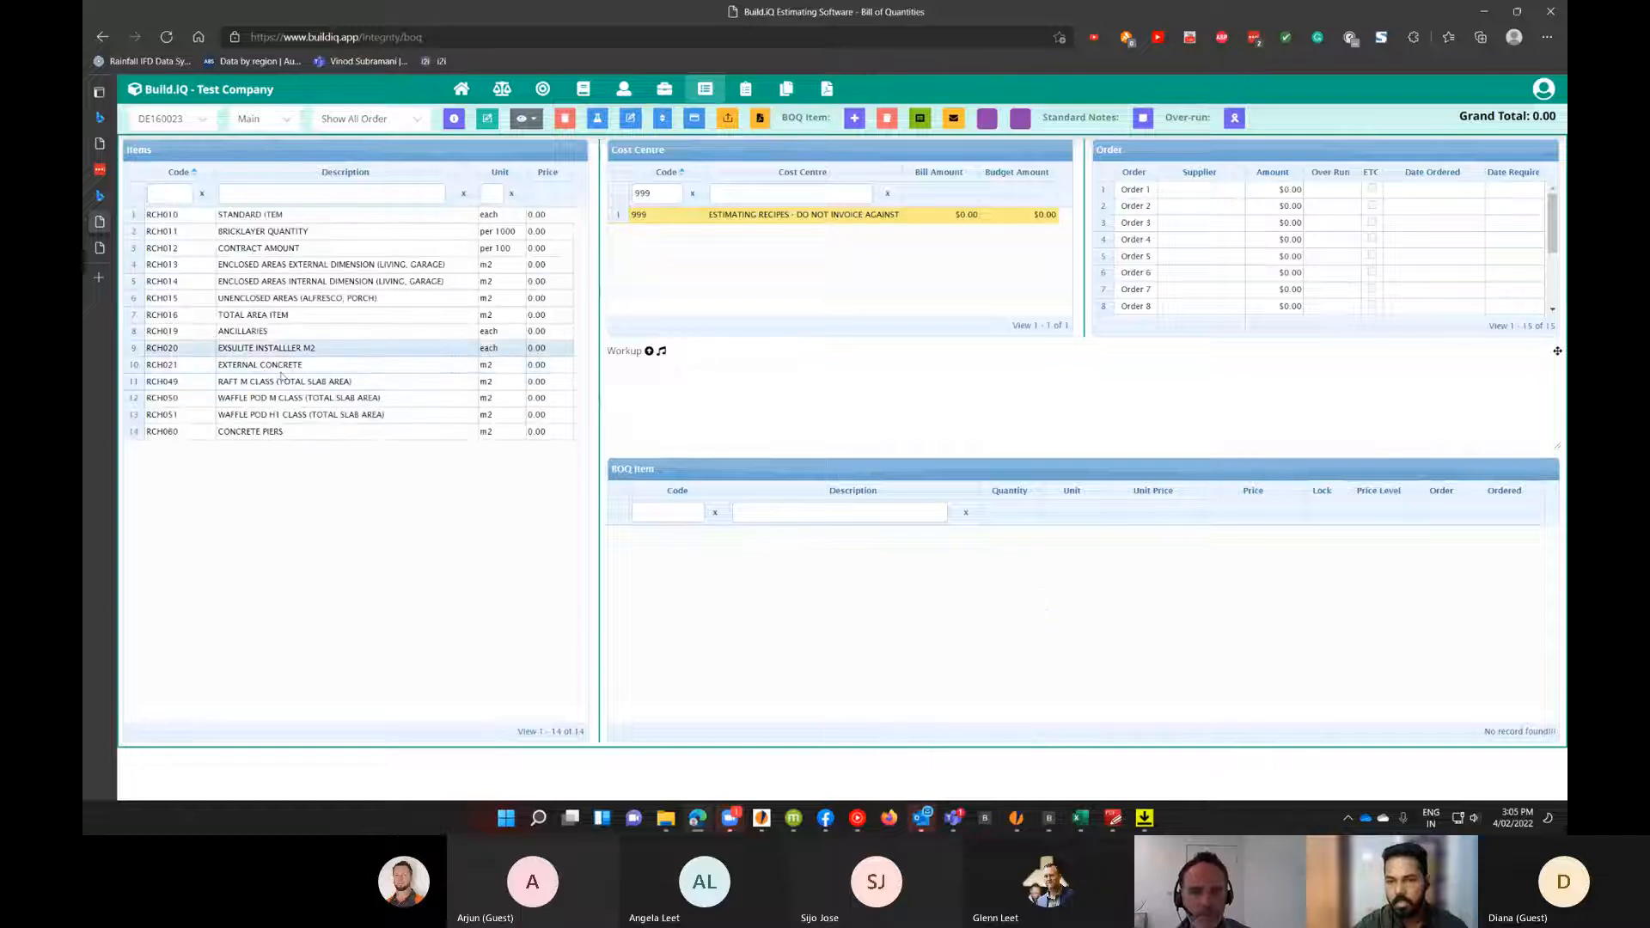
{"action": "left_click", "coordinate": [300, 364]}
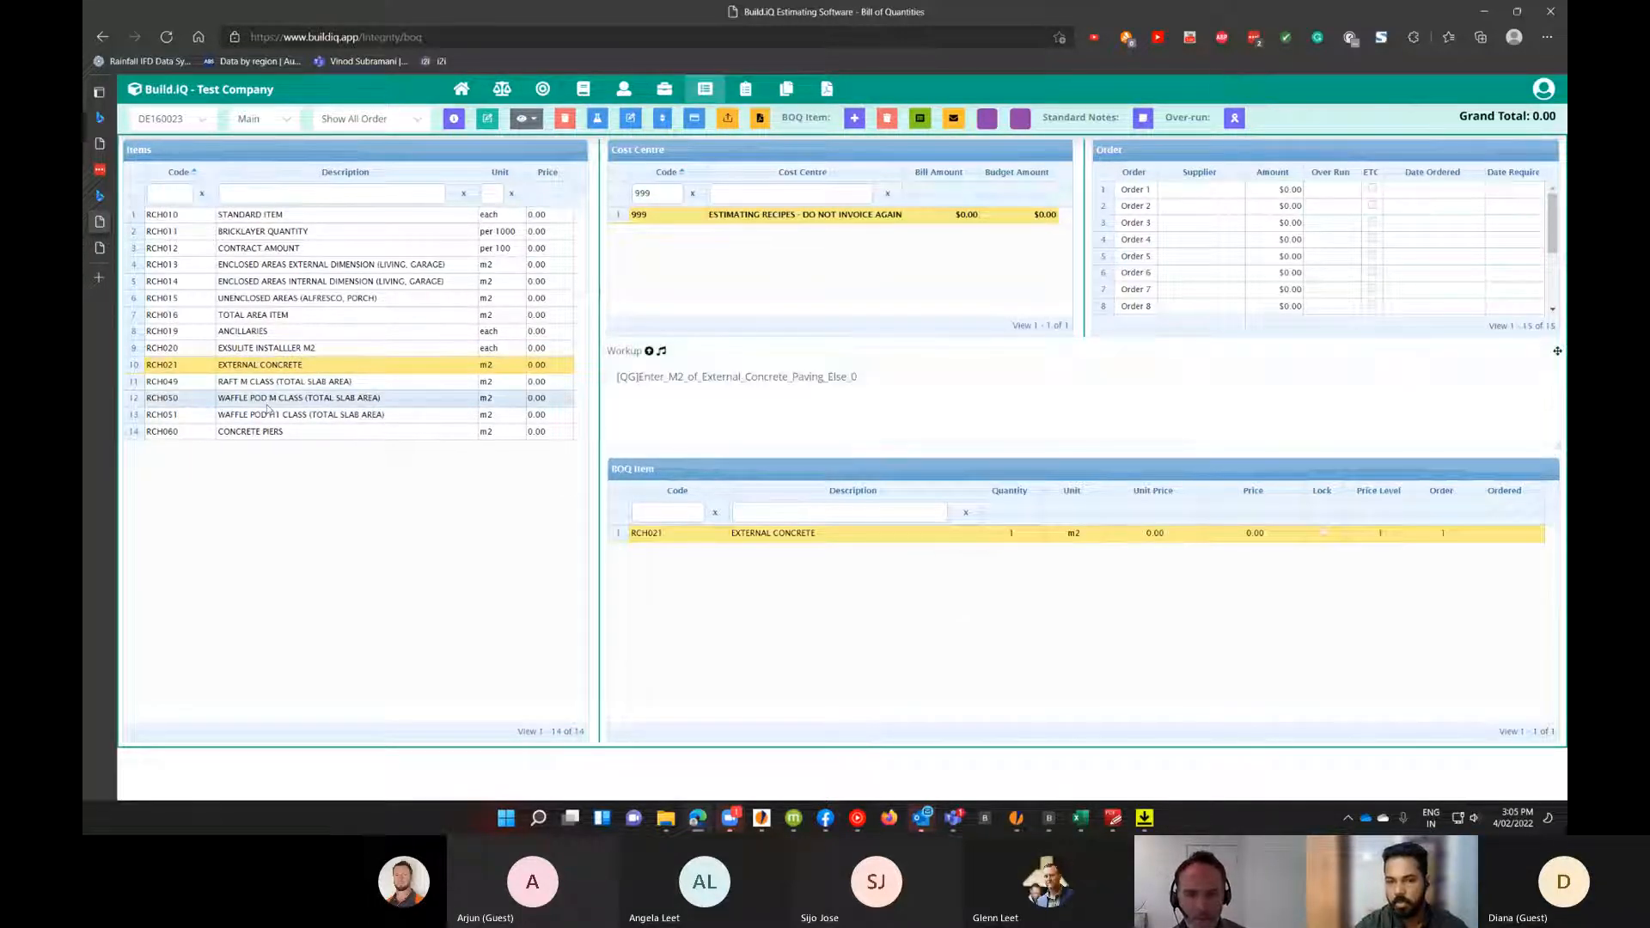
Add WAFFLE POD M CLASS (TOTAL SLAB AREA) to the BOQ and open its Explode Recipe dialog.
{"action": "double_click", "coordinate": [288, 398]}
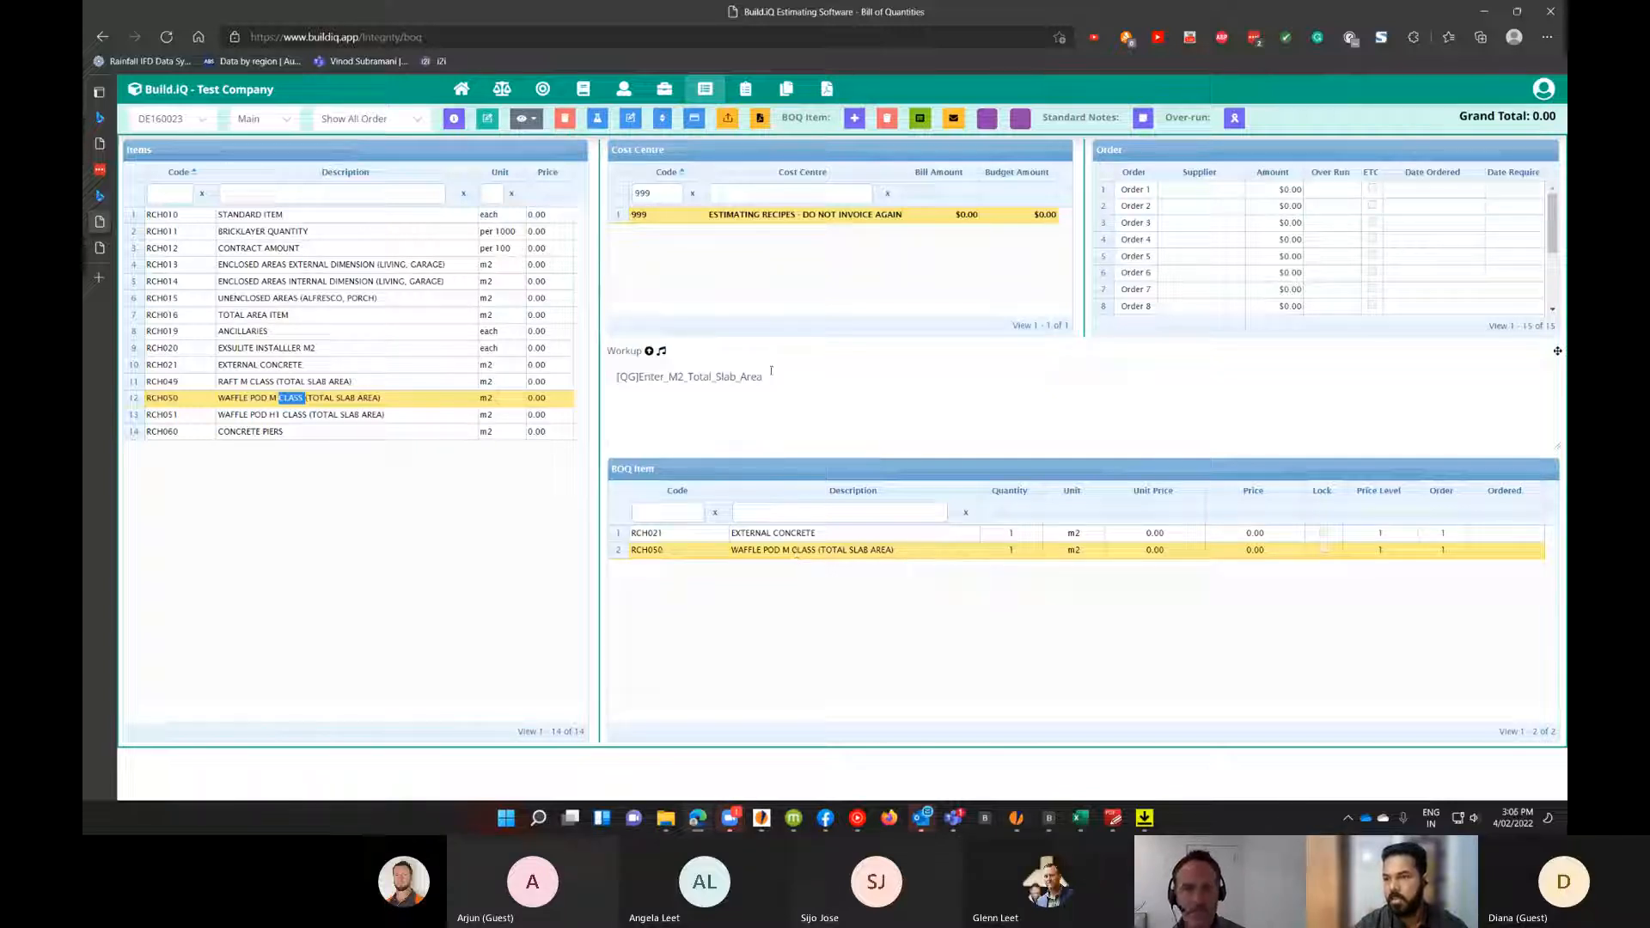
{"action": "left_click", "coordinate": [597, 121]}
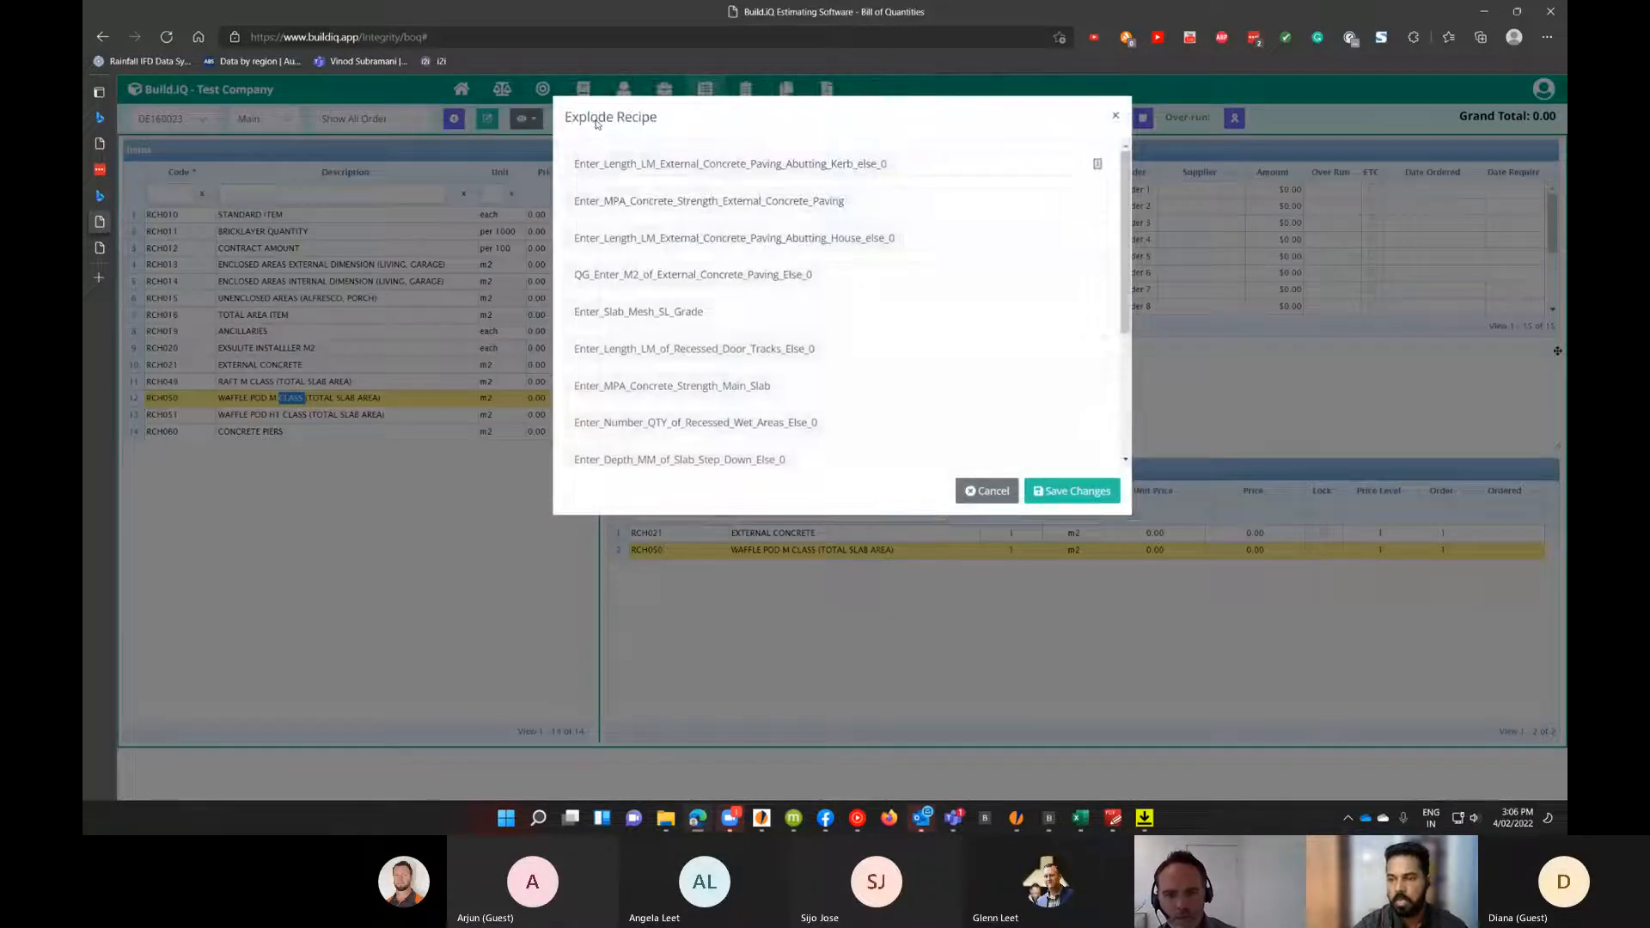
Enter recipe values: kerb-abutting paving length 5, external paving MPA strength 25, house-abutting paving length 3.
{"action": "left_click", "coordinate": [933, 162]}
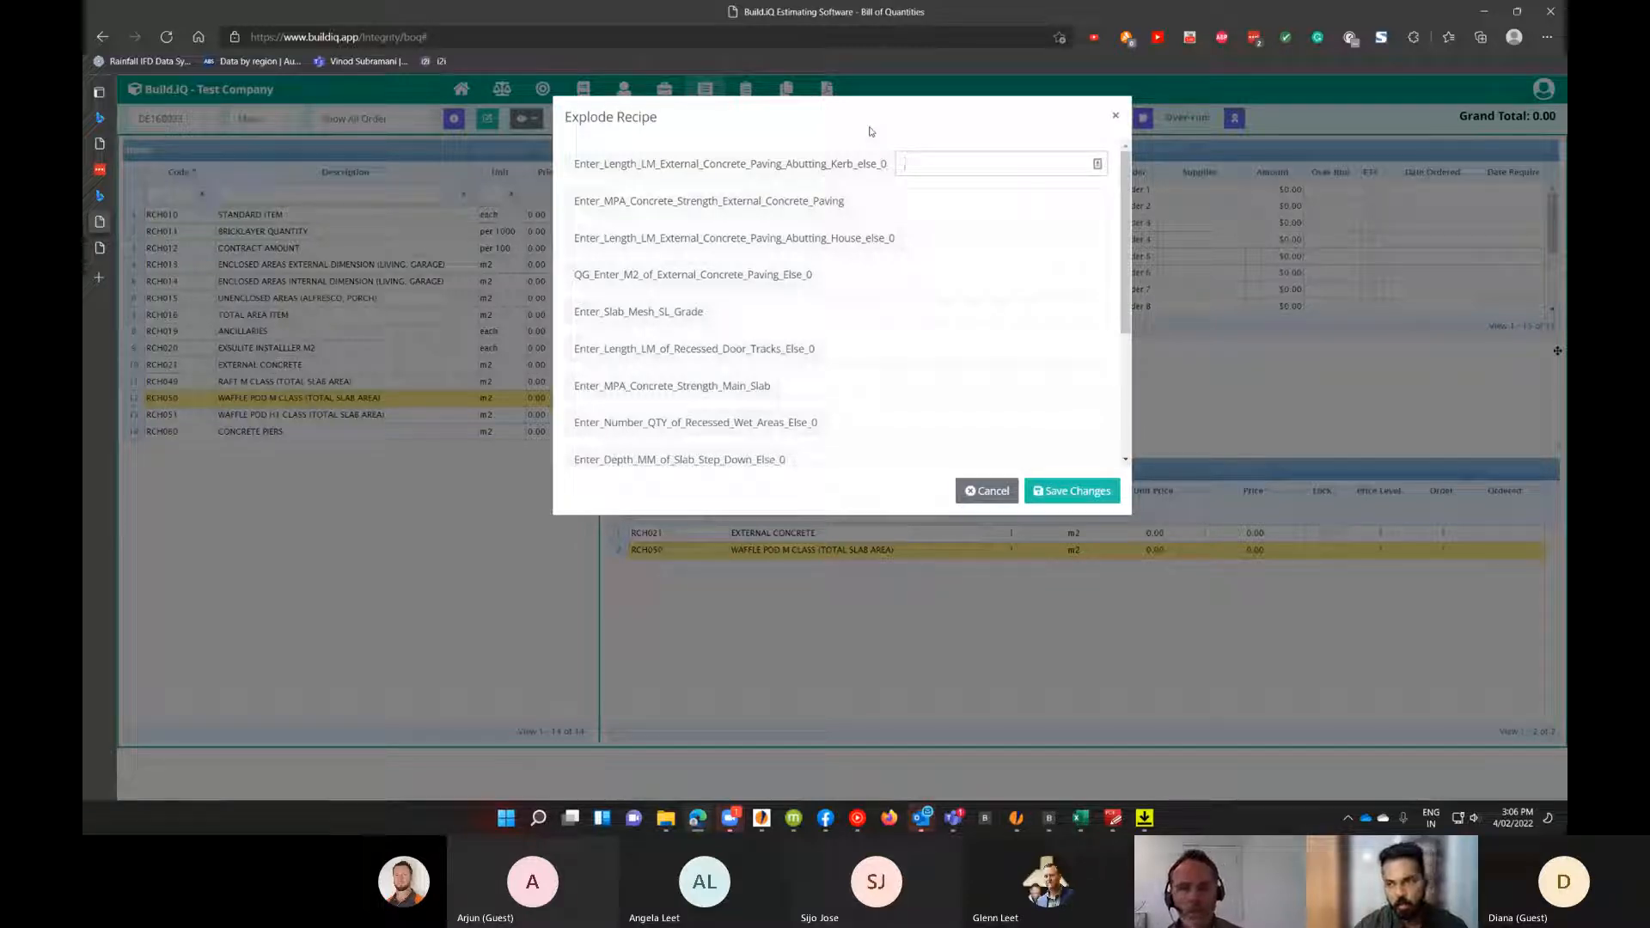
{"action": "type", "text": "5"}
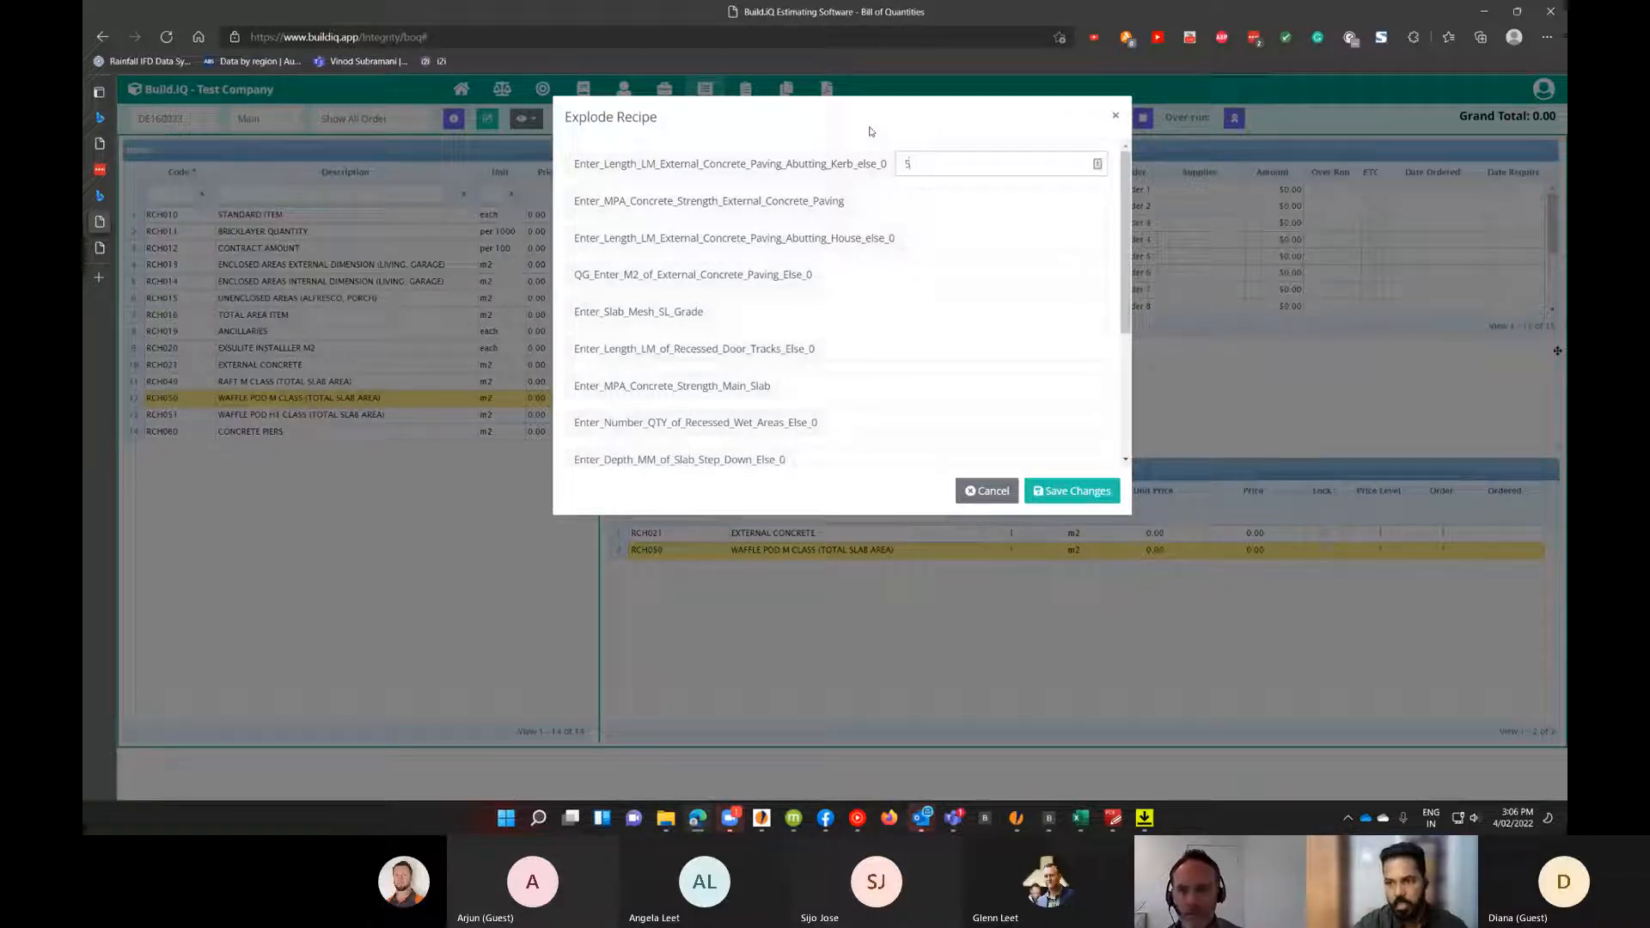
{"action": "left_click", "coordinate": [889, 203]}
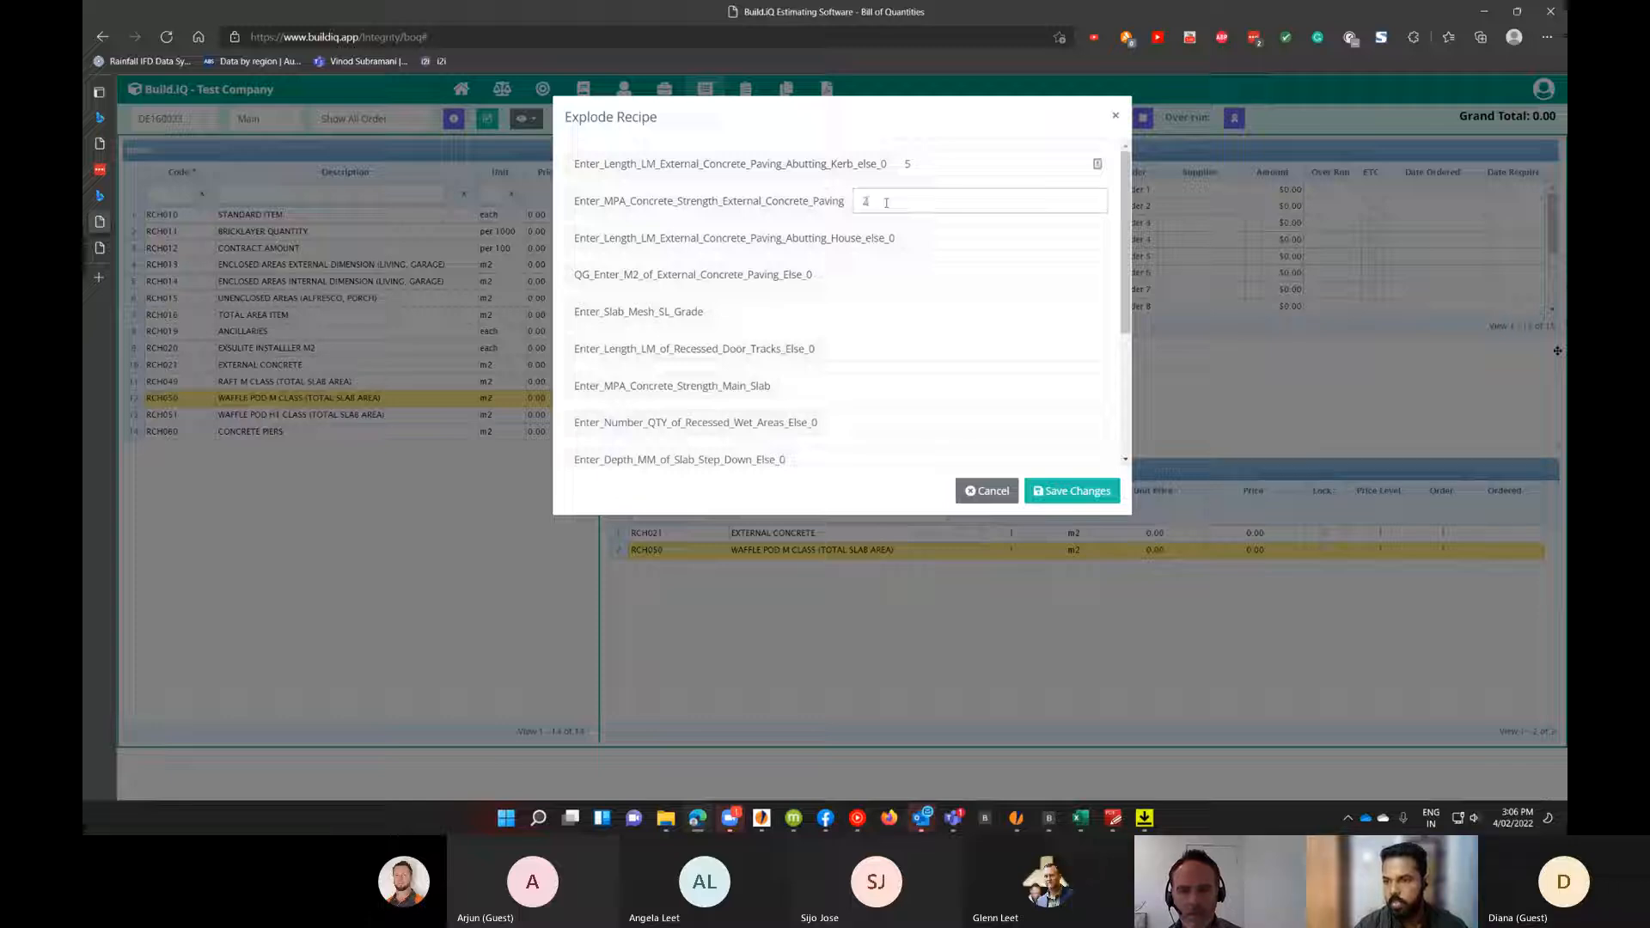
{"action": "left_click", "coordinate": [944, 240]}
{"action": "left_click", "coordinate": [944, 239]}
{"action": "type", "text": "3"}
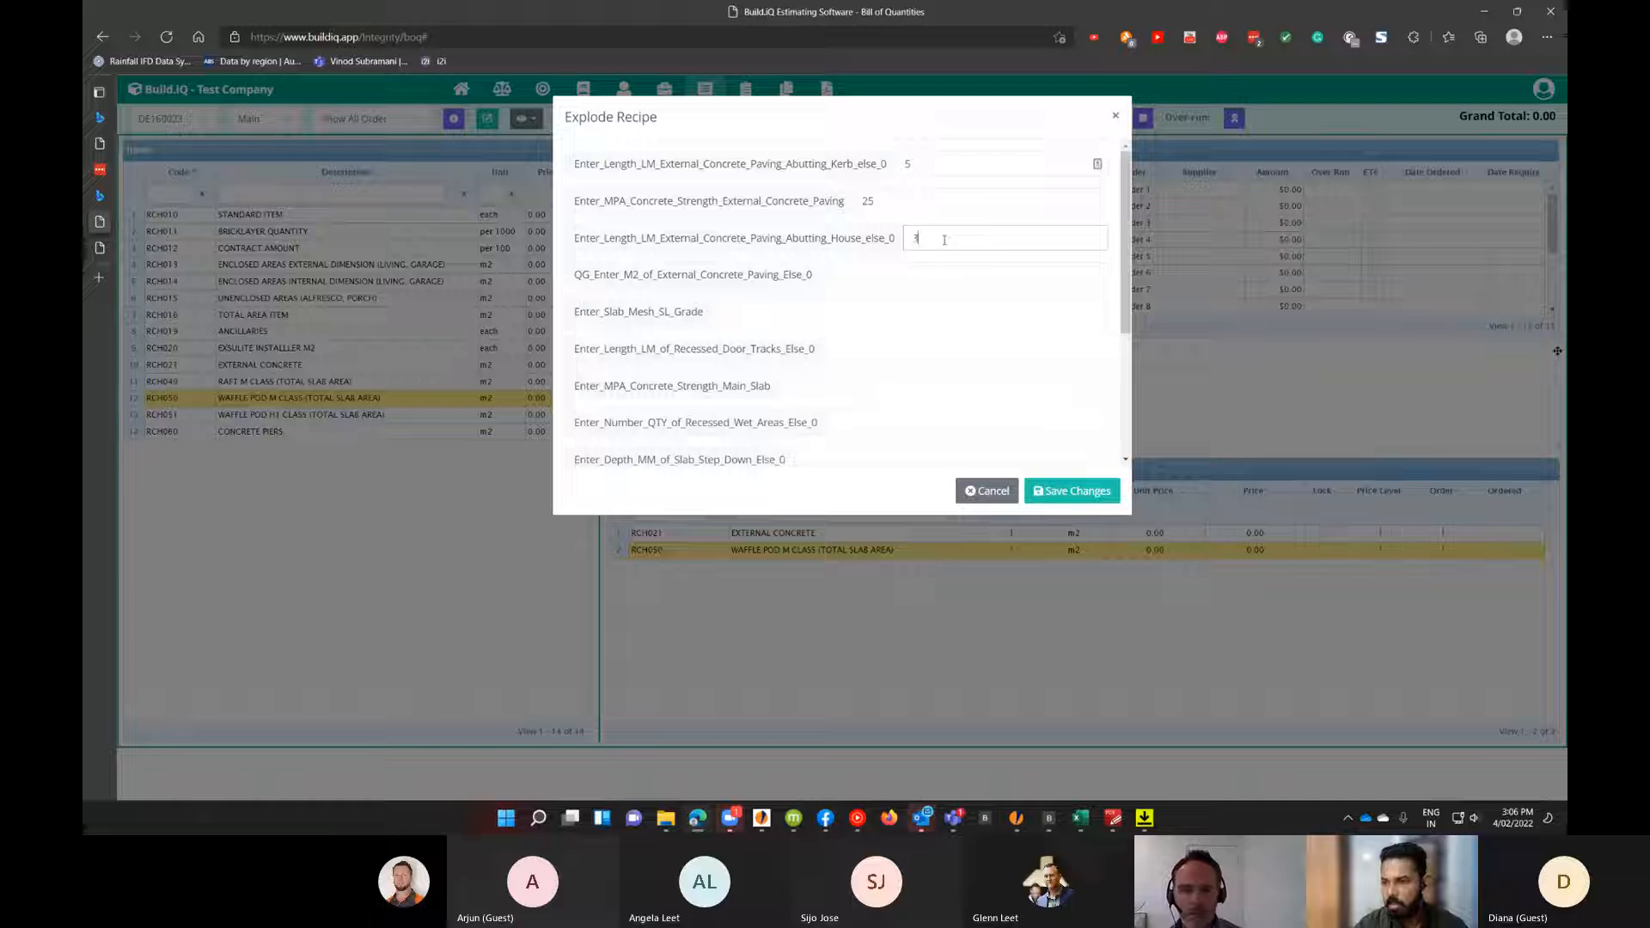
Enter recipe values: external paving area 50, slab mesh grade 72, recessed door tracks length 20, main slab MPA strength 20.
{"action": "left_click", "coordinate": [836, 285]}
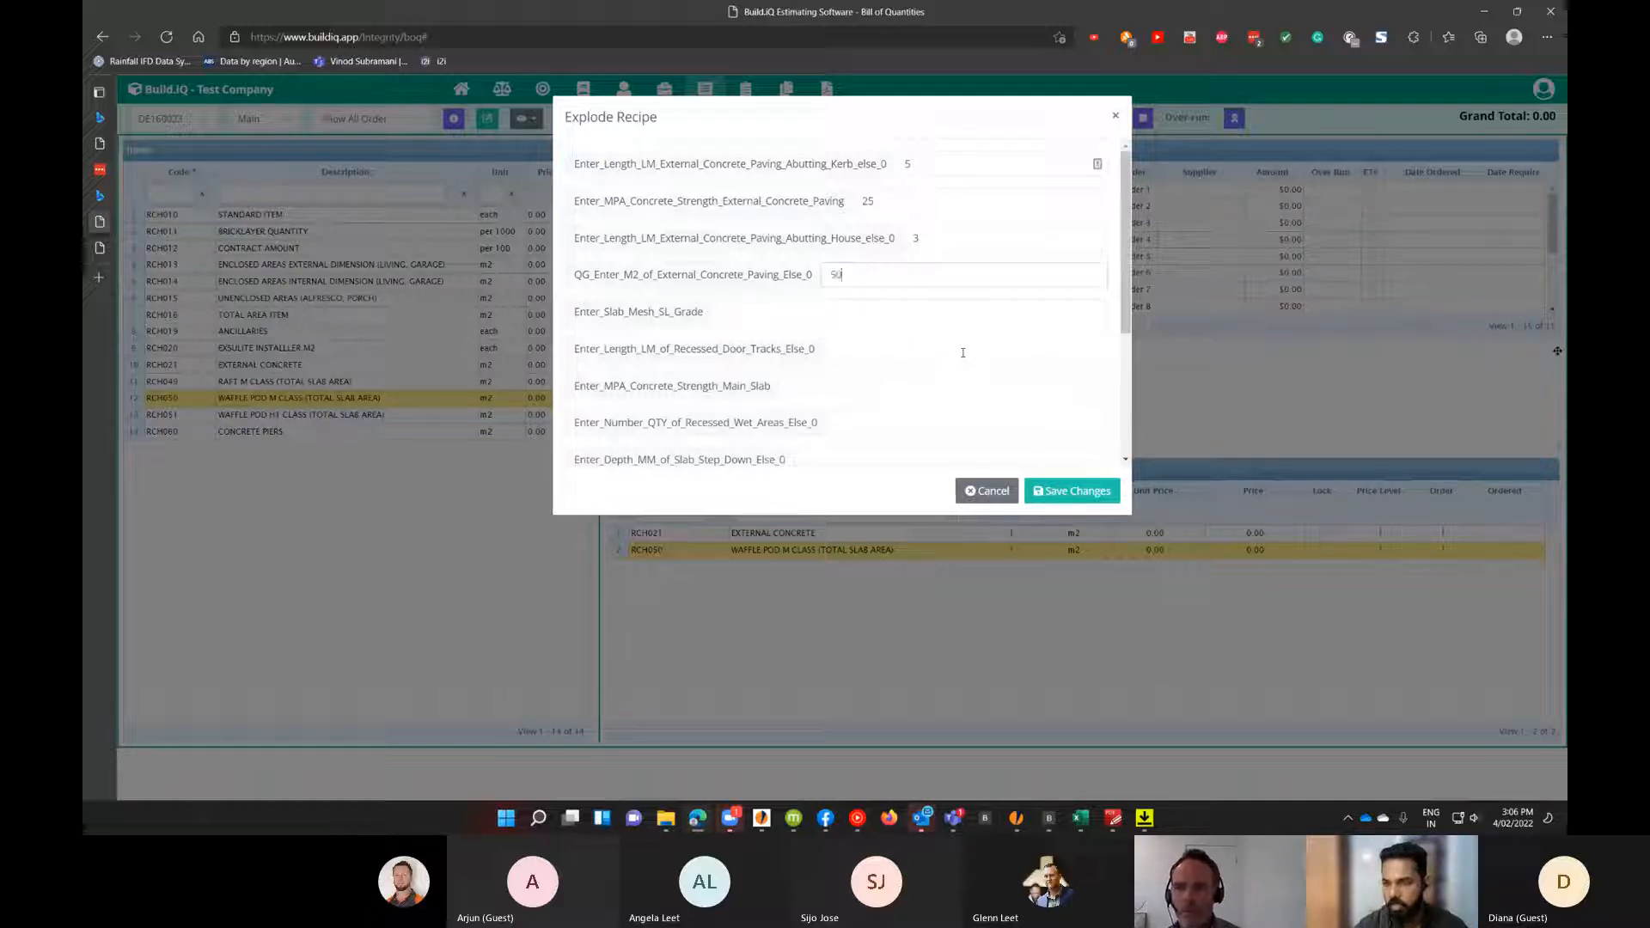
{"action": "left_click", "coordinate": [825, 321]}
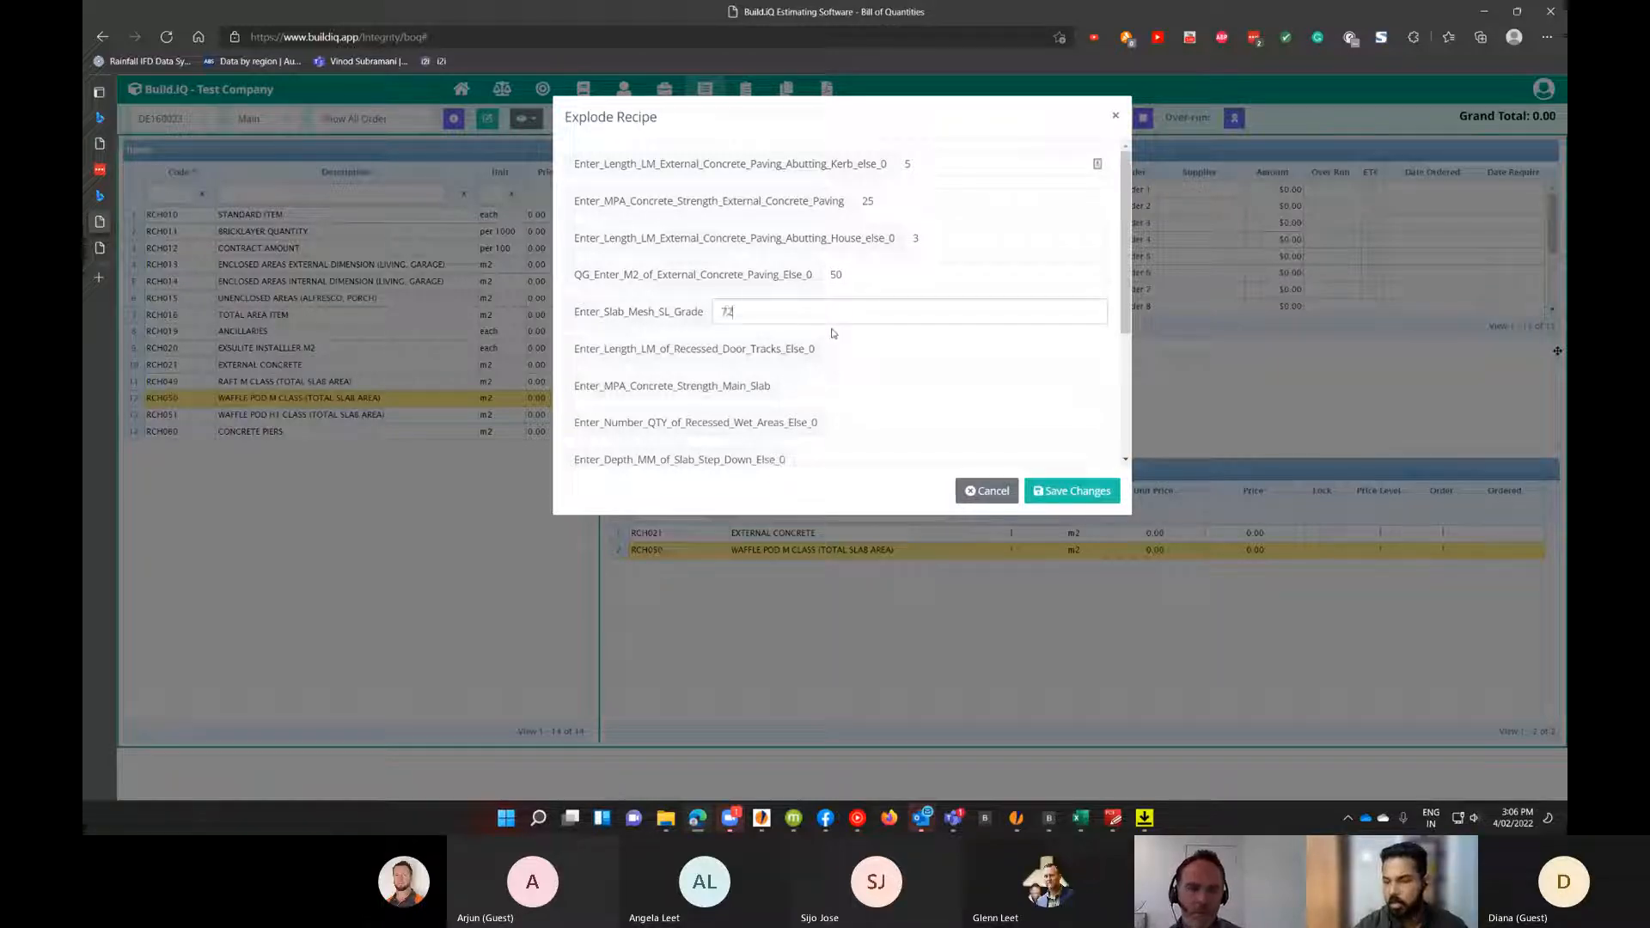
{"action": "left_click", "coordinate": [901, 356]}
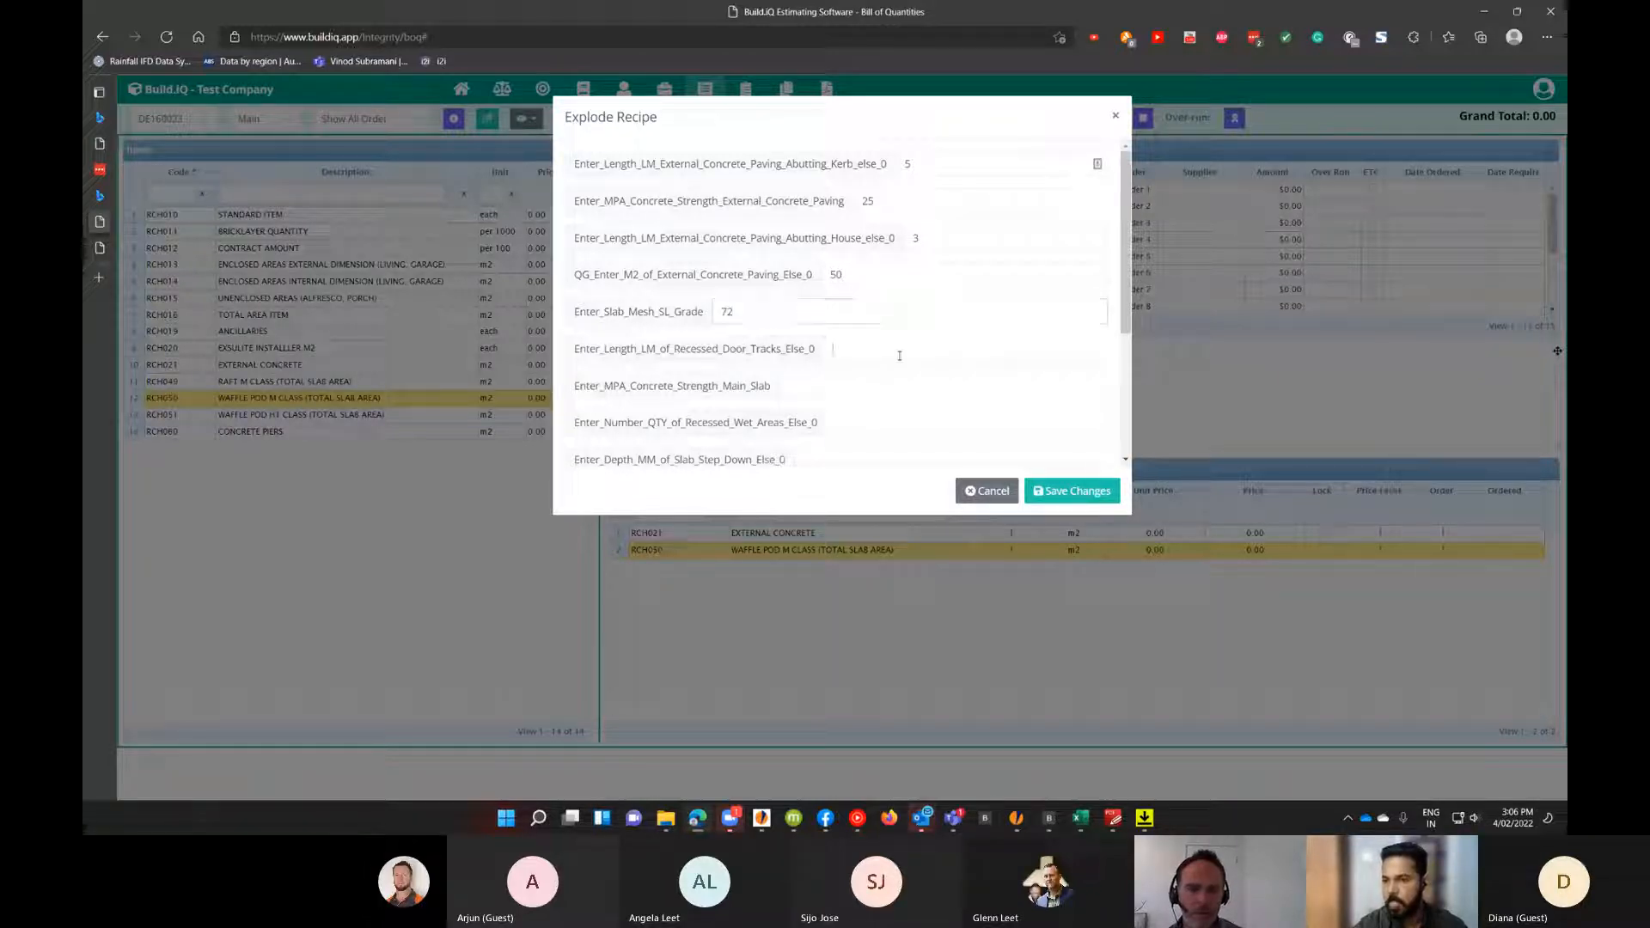
{"action": "left_click", "coordinate": [811, 411]}
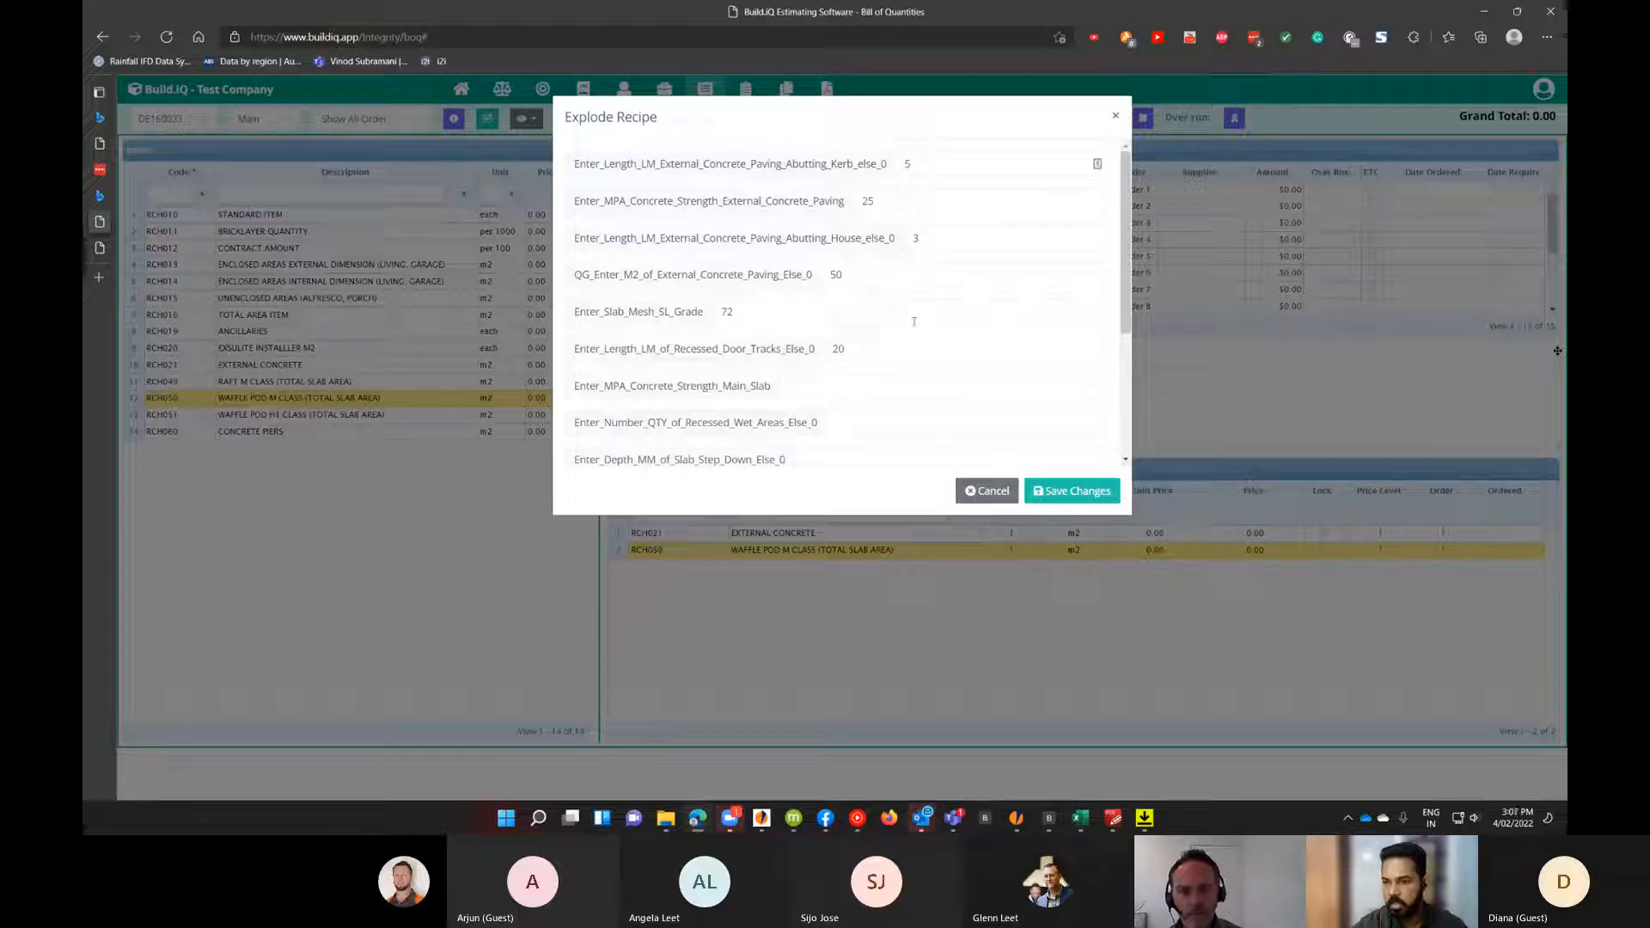
{"action": "left_click", "coordinate": [907, 384]}
{"action": "type", "text": "20"}
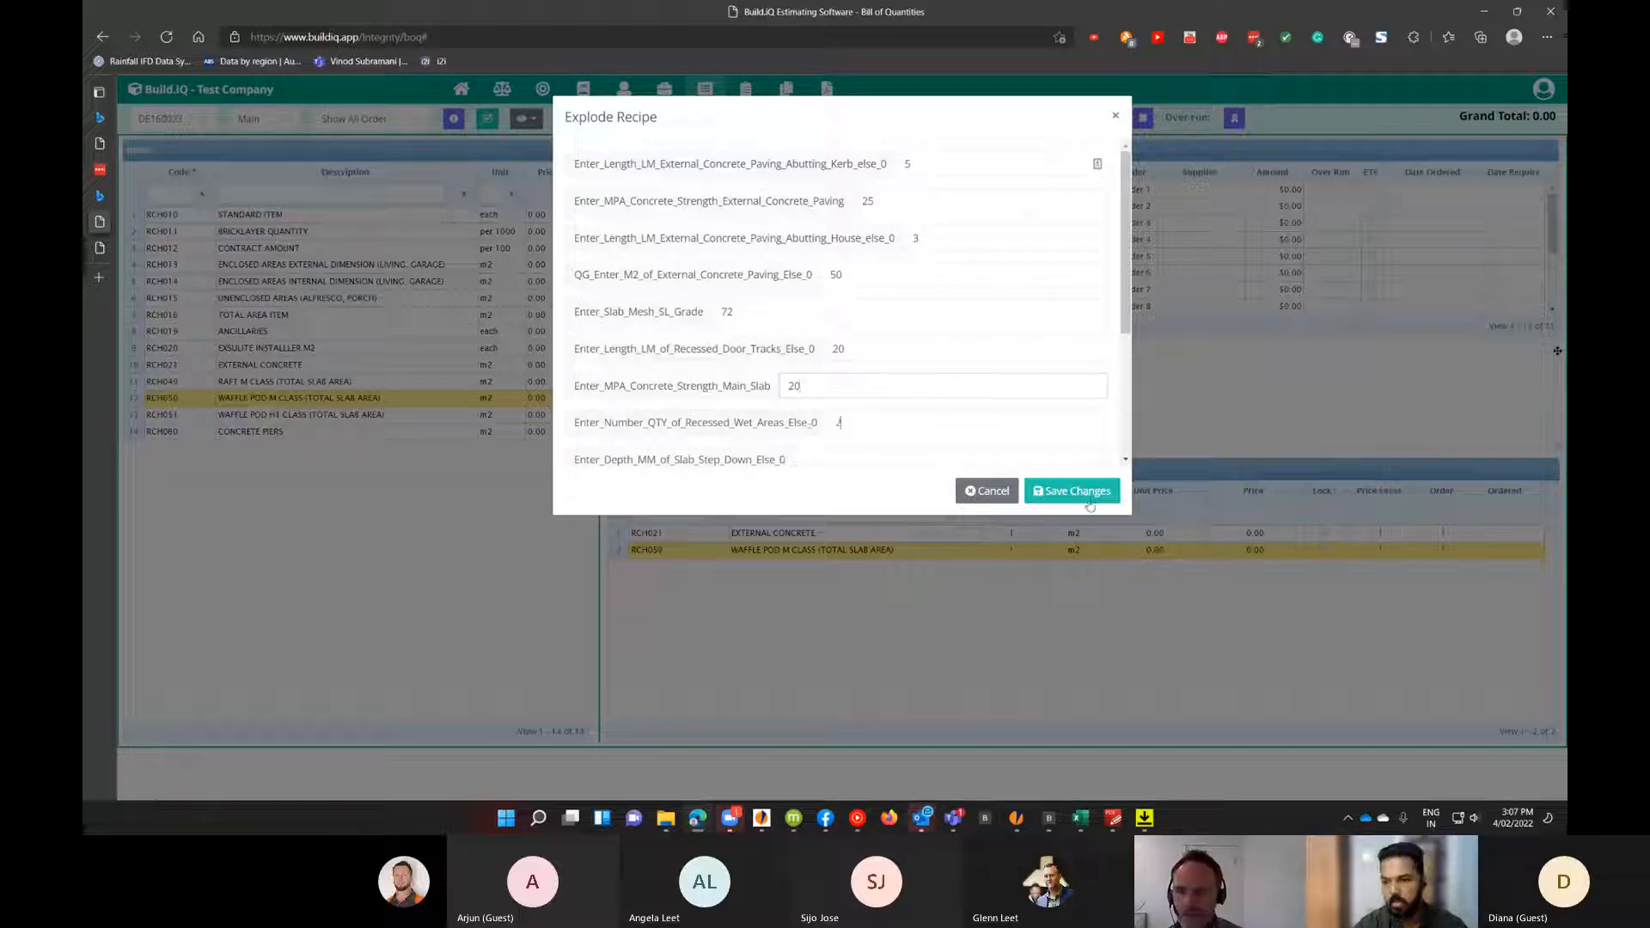
Enter recipe values: recessed wet areas quantity 2, slab step-down depth 75 mm, slab step-down length 15.
{"action": "left_click", "coordinate": [845, 421]}
{"action": "type", "text": "2"}
{"action": "scroll", "coordinate": [849, 404], "scroll_direction": "down", "scroll_amount": 2}
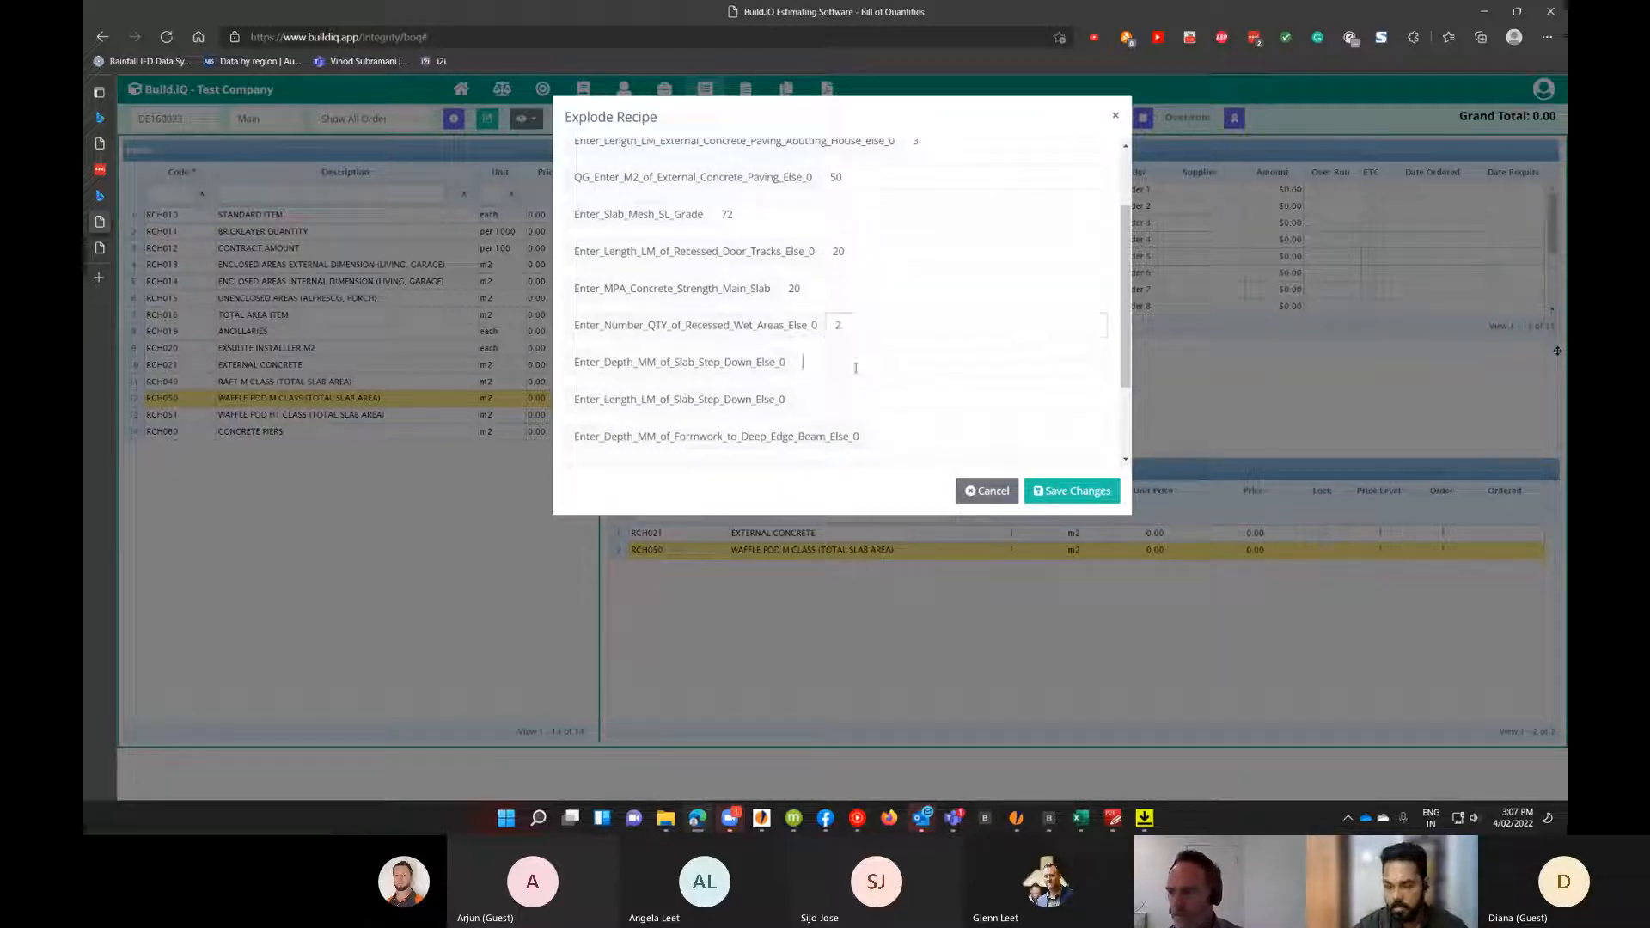
{"action": "left_click", "coordinate": [818, 362]}
{"action": "type", "text": "75"}
{"action": "scroll", "coordinate": [817, 362], "scroll_direction": "down", "scroll_amount": 1}
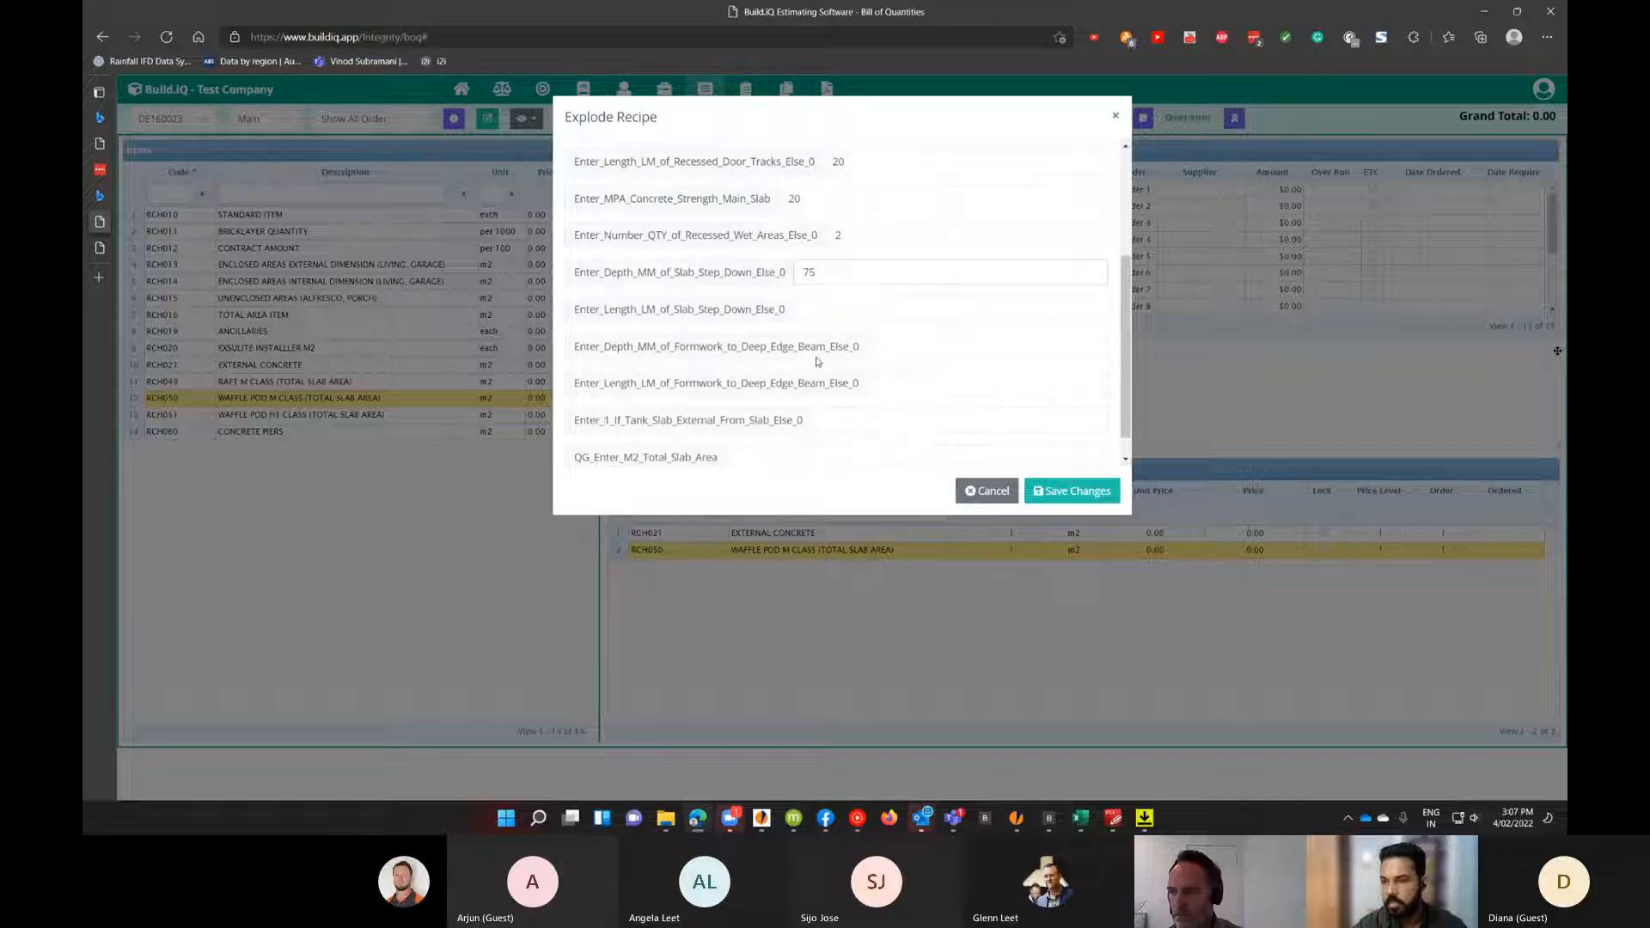
{"action": "left_click", "coordinate": [842, 296]}
{"action": "left_click", "coordinate": [856, 305]}
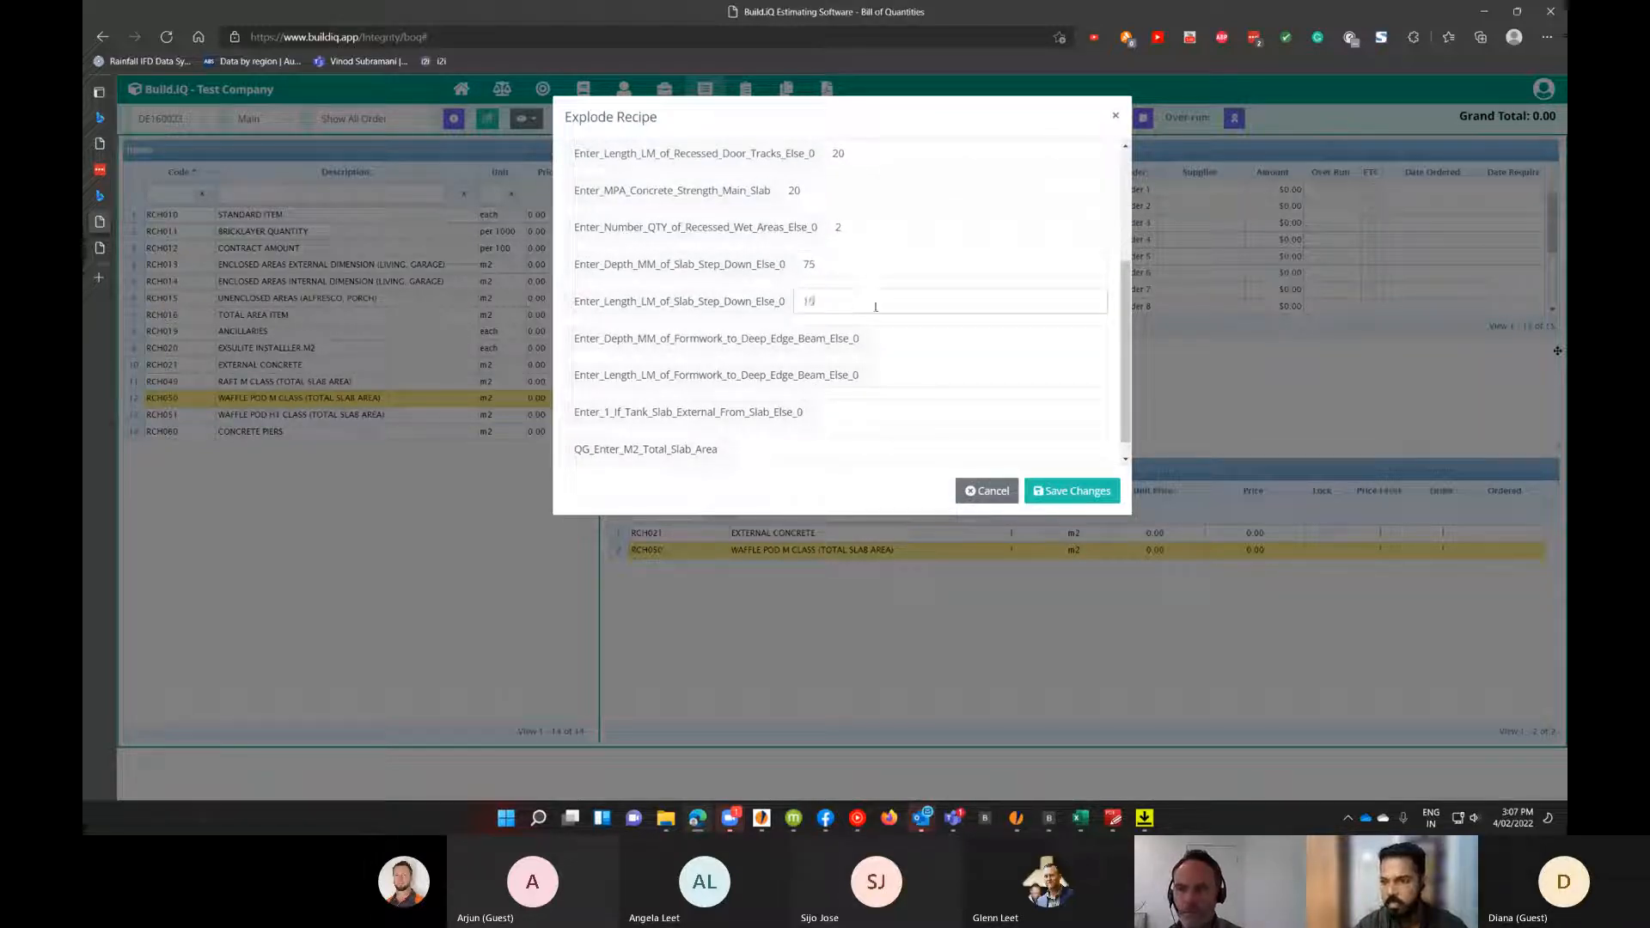
Set both deep edge beam formwork values and the external tank slab flag to 0, and total slab area to 250.
{"action": "left_click", "coordinate": [913, 331]}
{"action": "left_click", "coordinate": [915, 327]}
{"action": "type", "text": "0"}
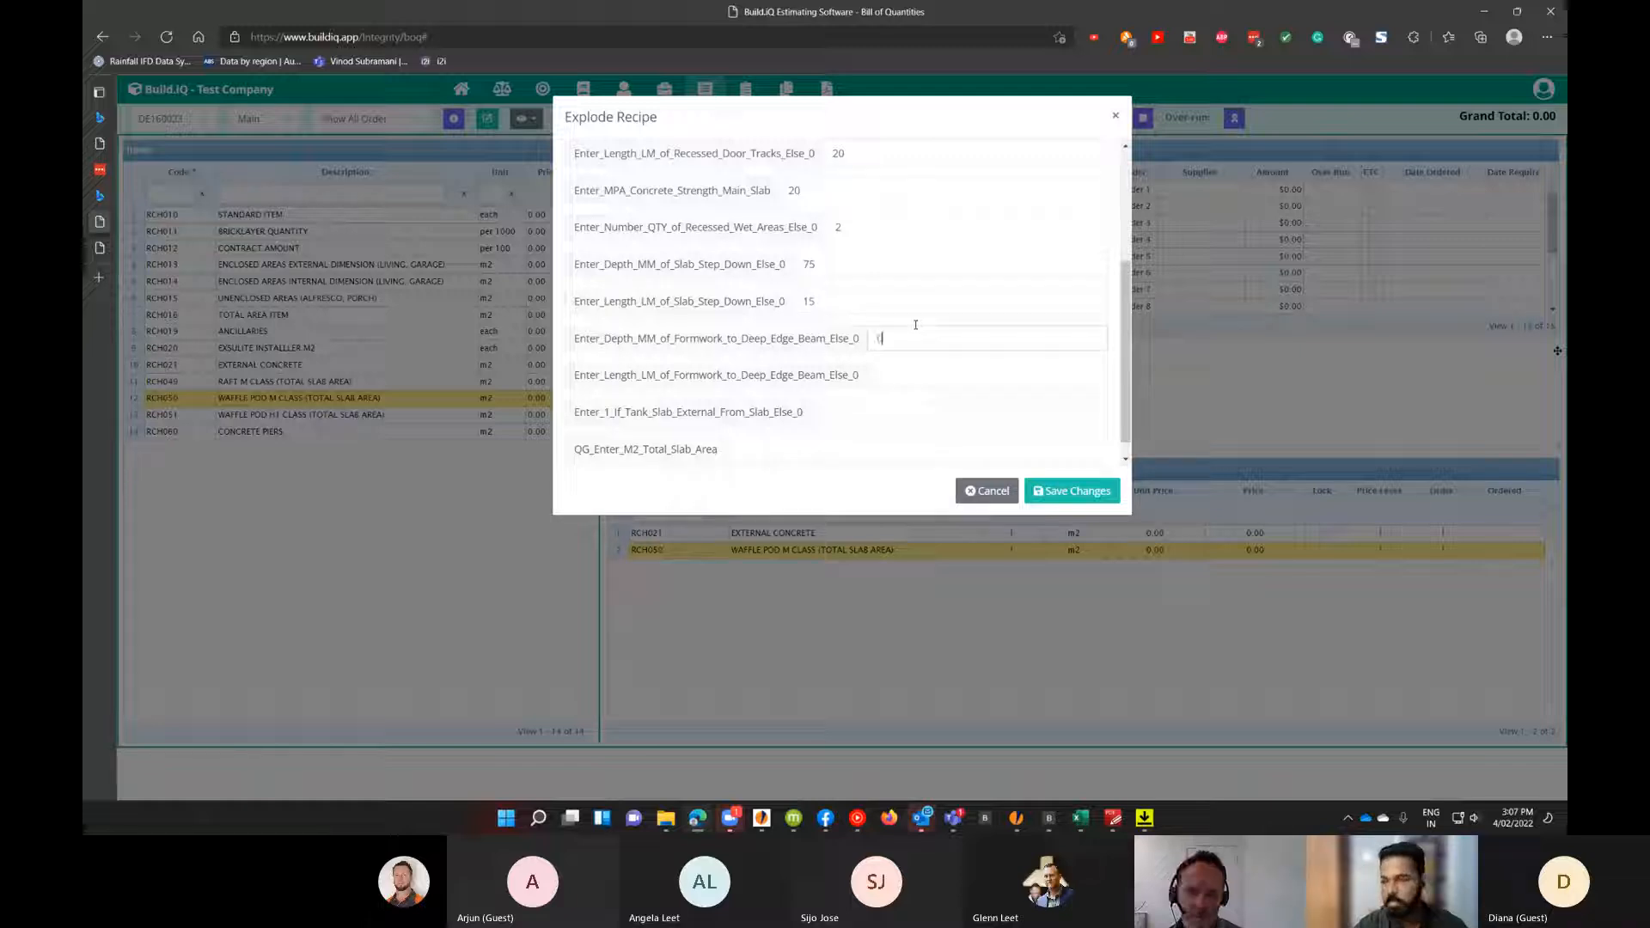
{"action": "left_click", "coordinate": [922, 374]}
{"action": "type", "text": "0"}
{"action": "scroll", "coordinate": [884, 273], "scroll_direction": "down", "scroll_amount": 1}
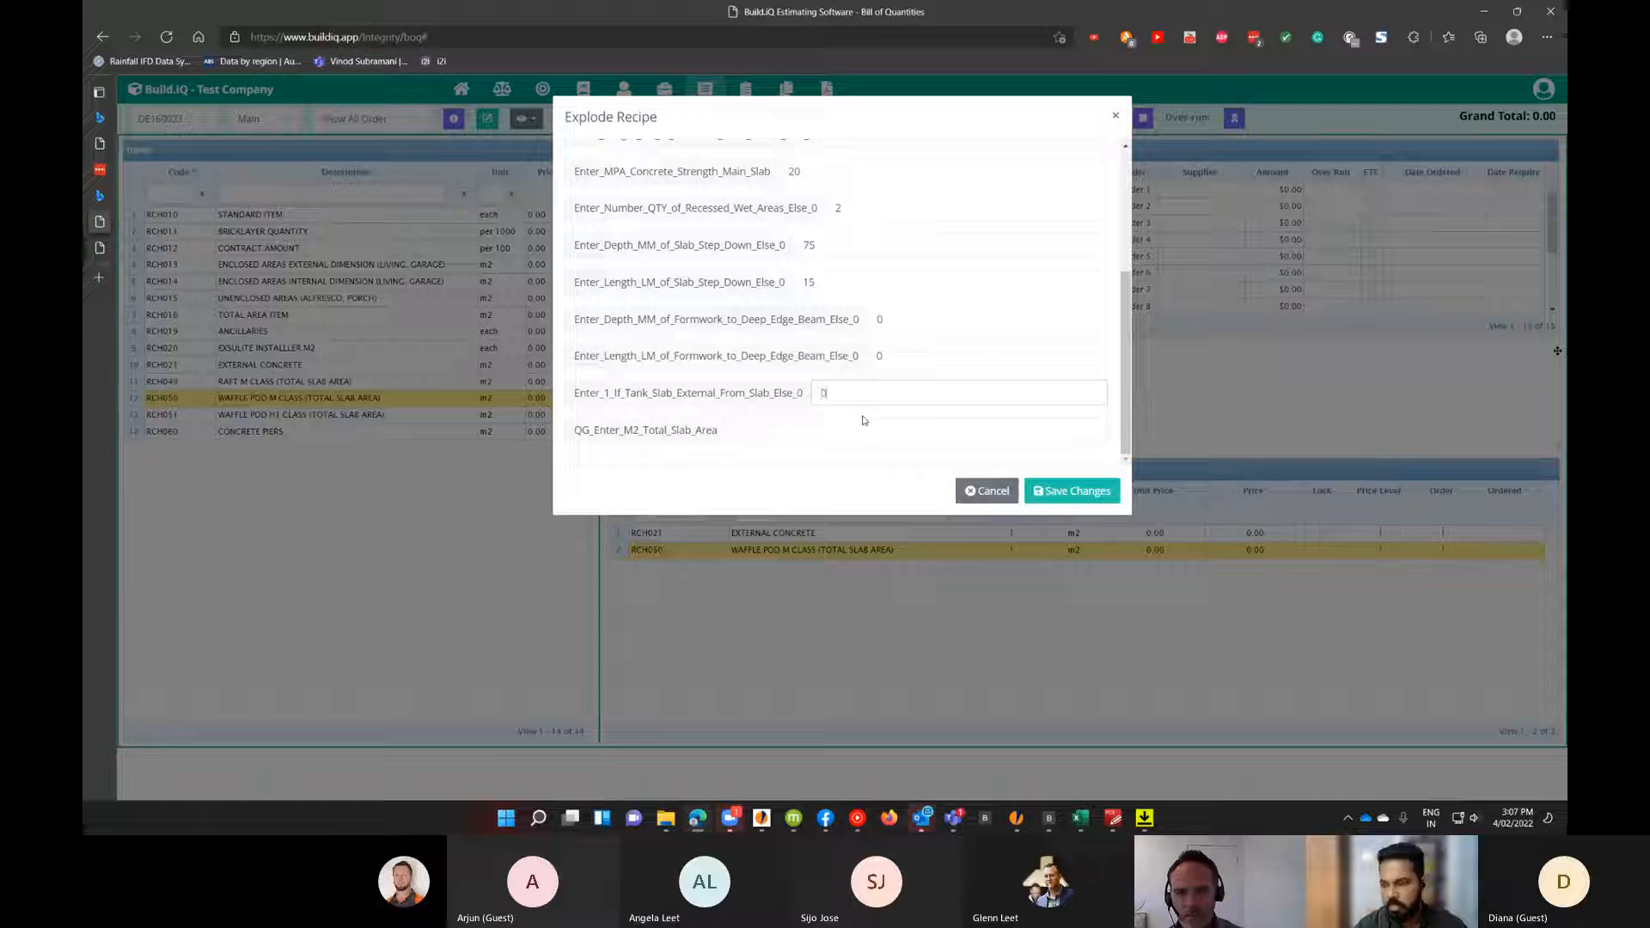
{"action": "type", "text": "250"}
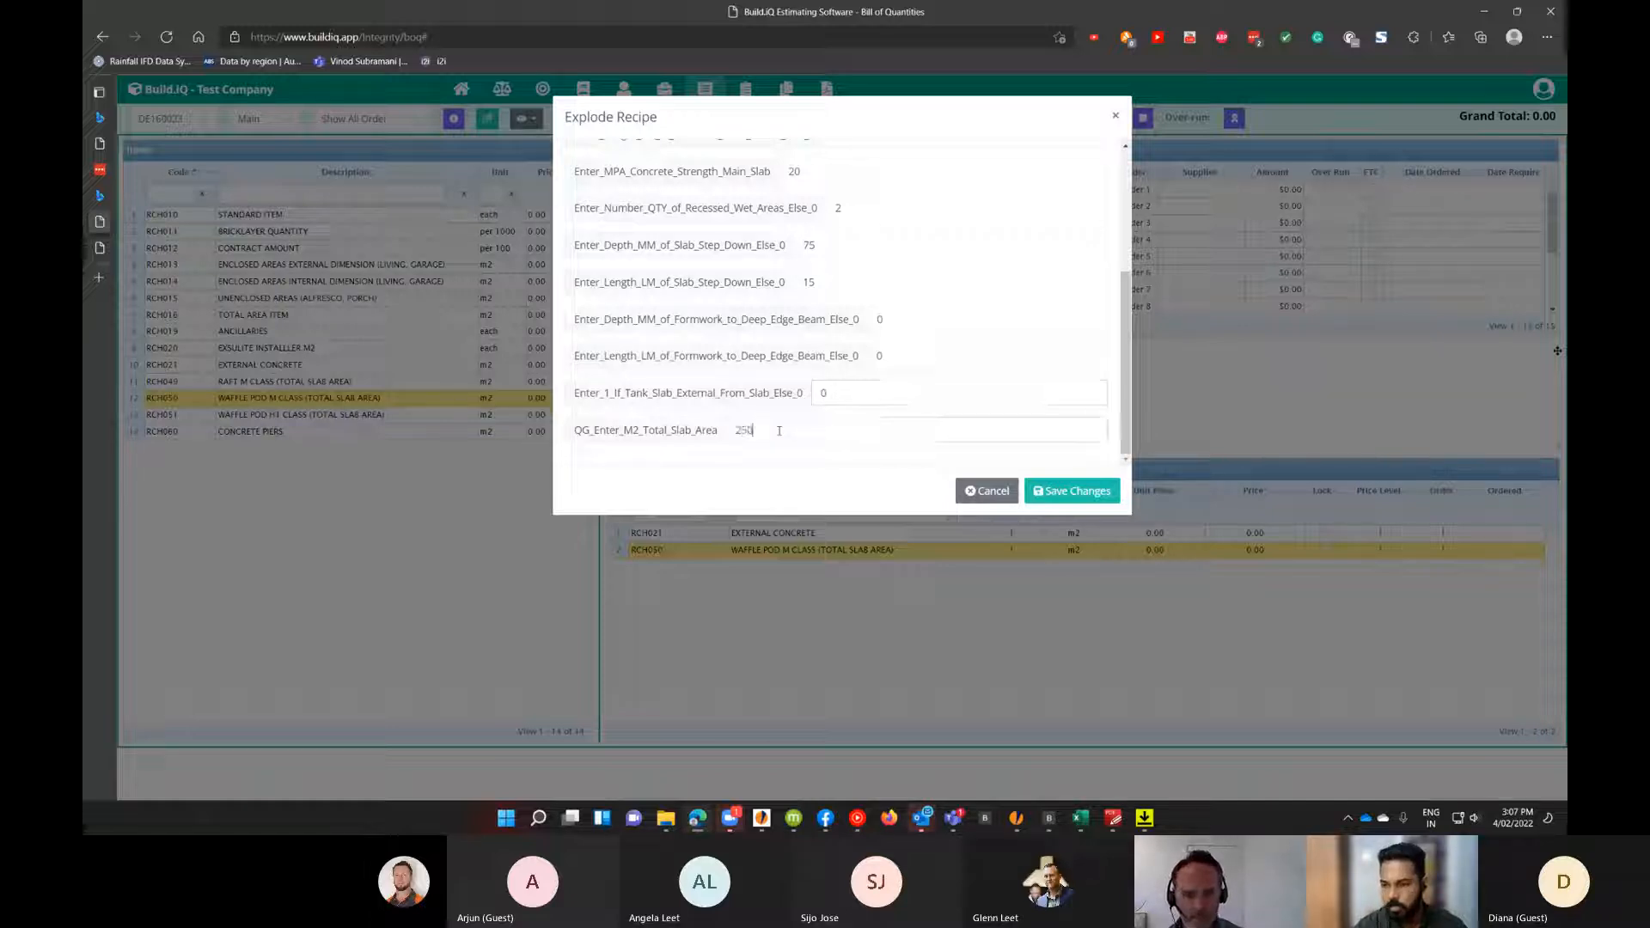
Review the entered recipe values and save the Explode Recipe changes.
{"action": "scroll", "coordinate": [863, 236], "scroll_direction": "up", "scroll_amount": 3}
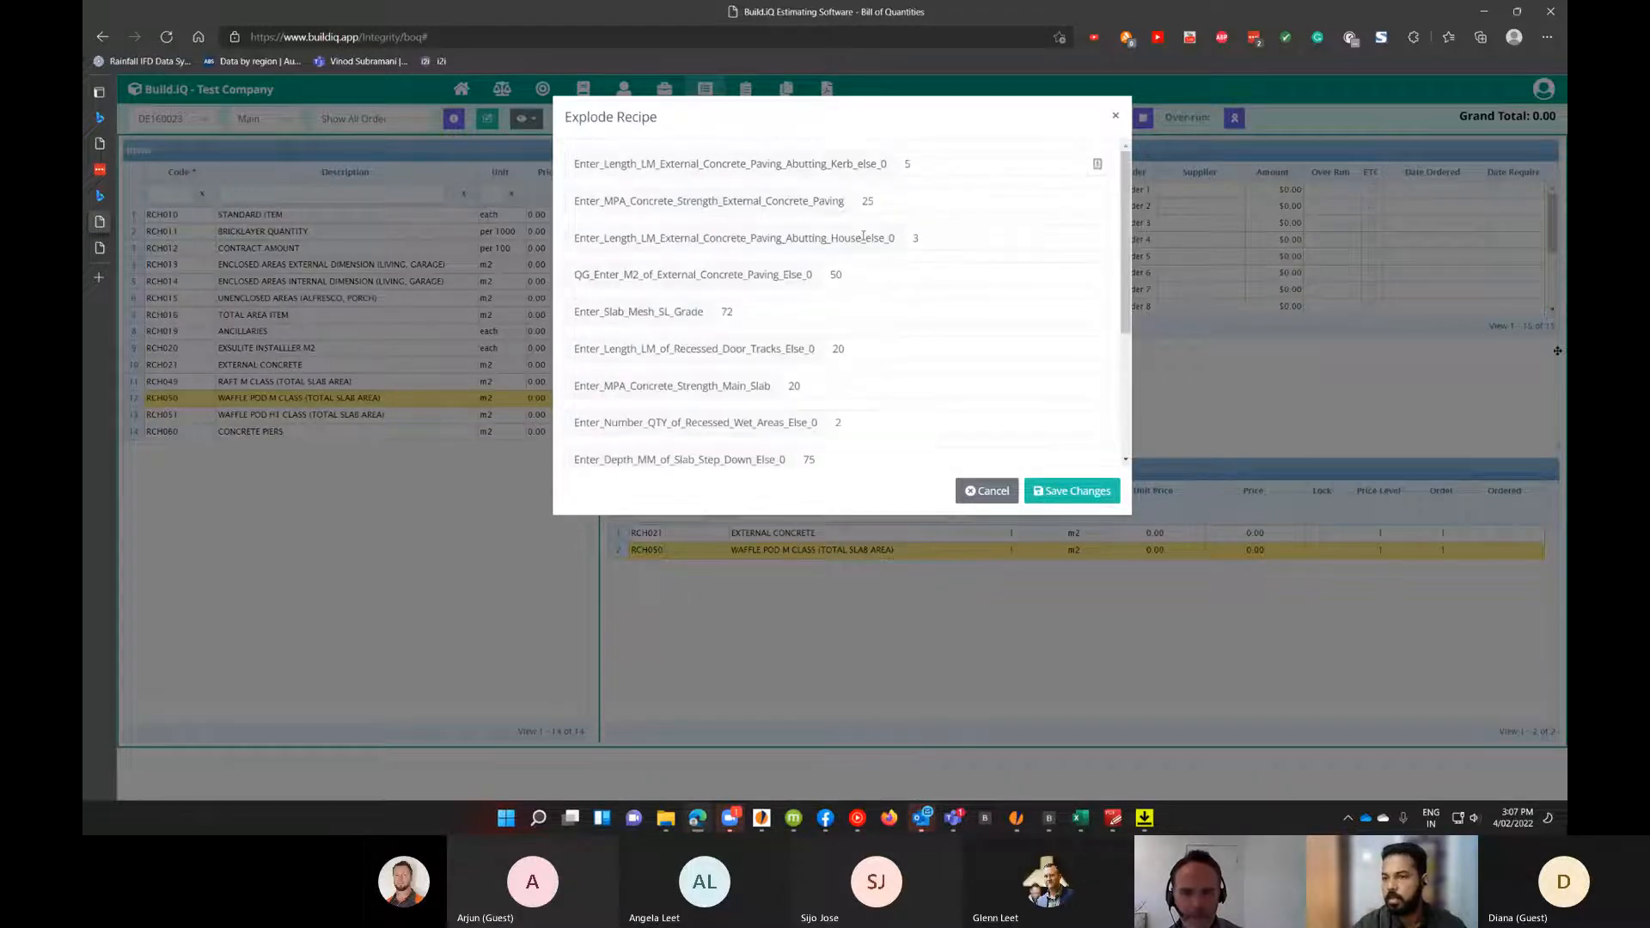
{"action": "scroll", "coordinate": [902, 193], "scroll_direction": "down", "scroll_amount": 3}
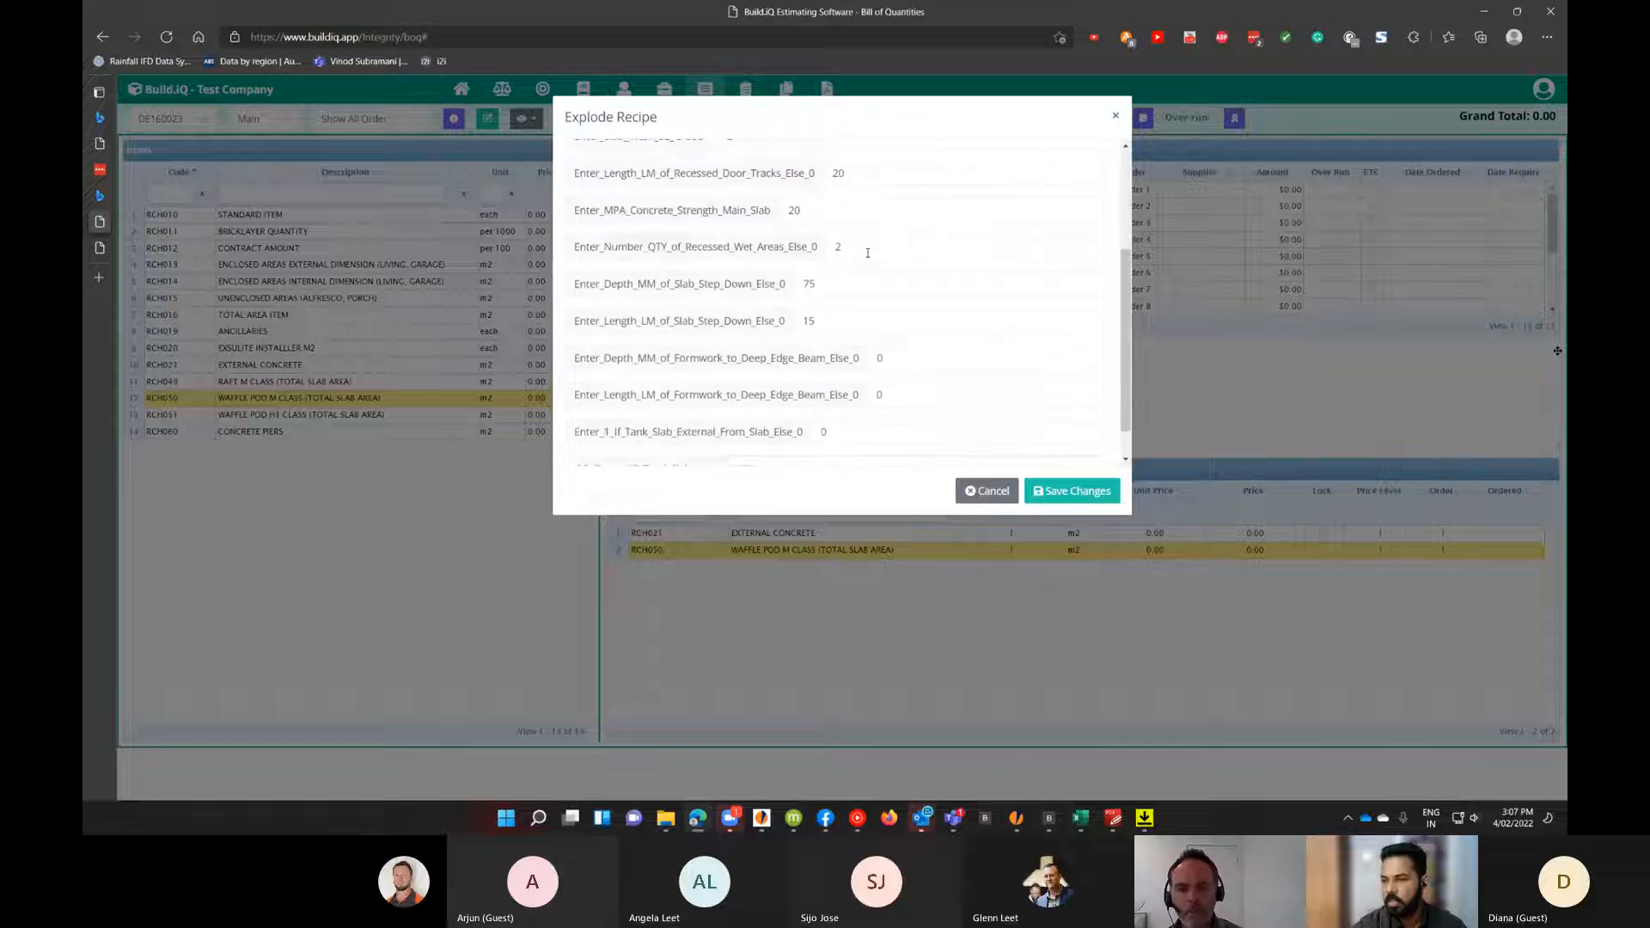
{"action": "left_click", "coordinate": [1088, 491]}
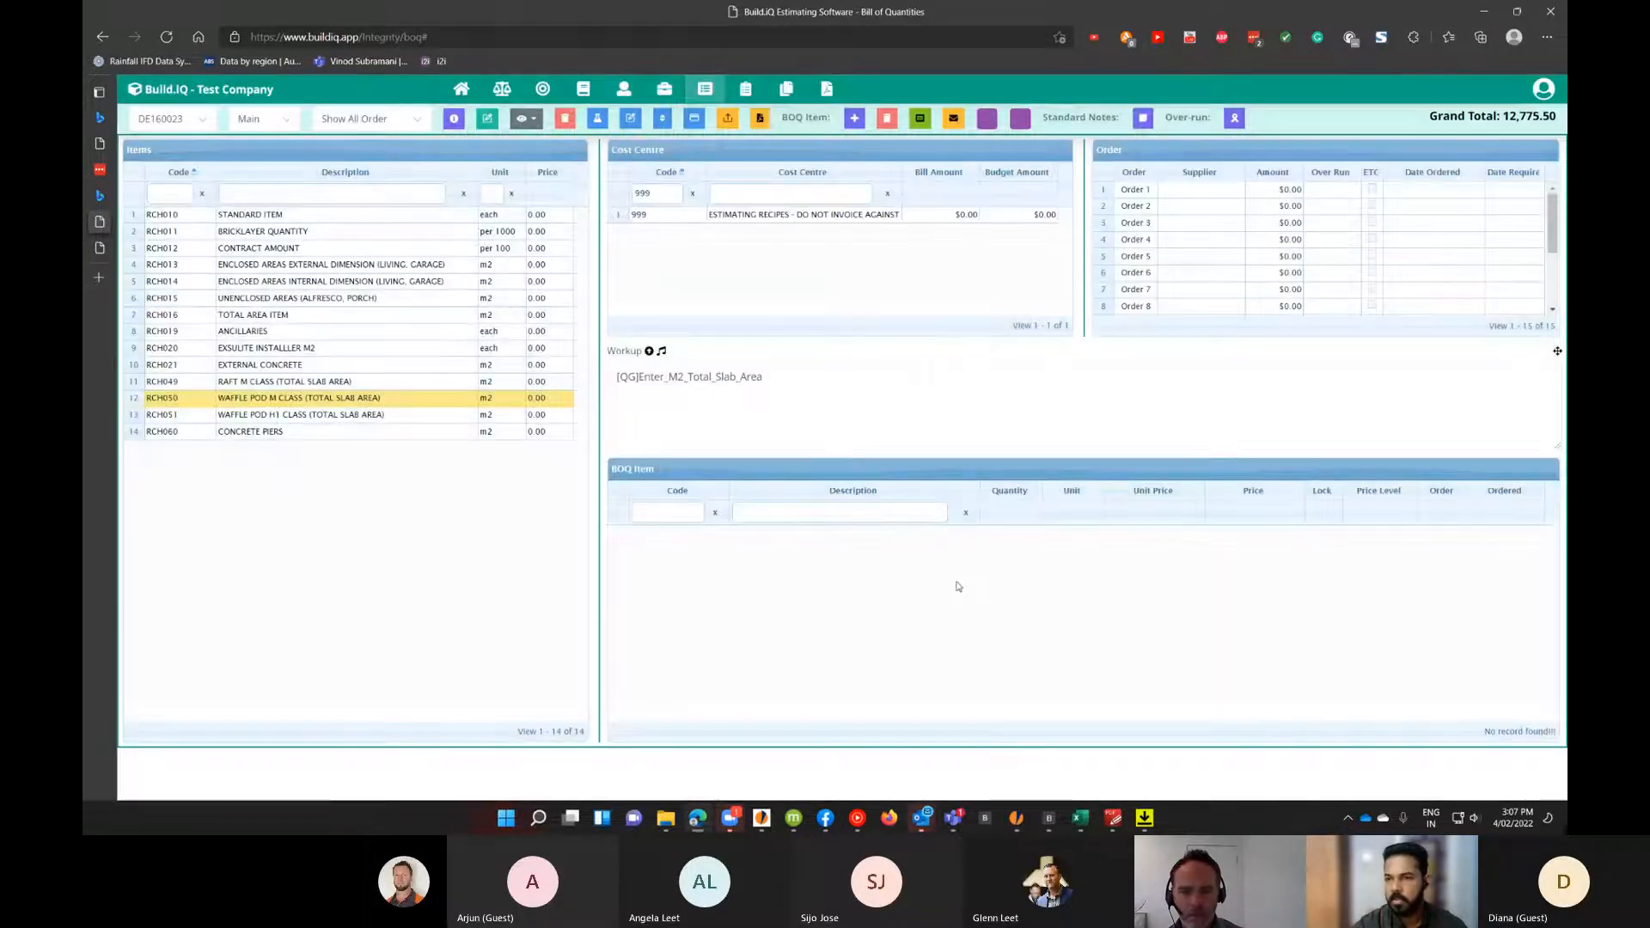
Clear the cost centre code filter and show live cost centres only.
{"action": "left_click", "coordinate": [694, 195]}
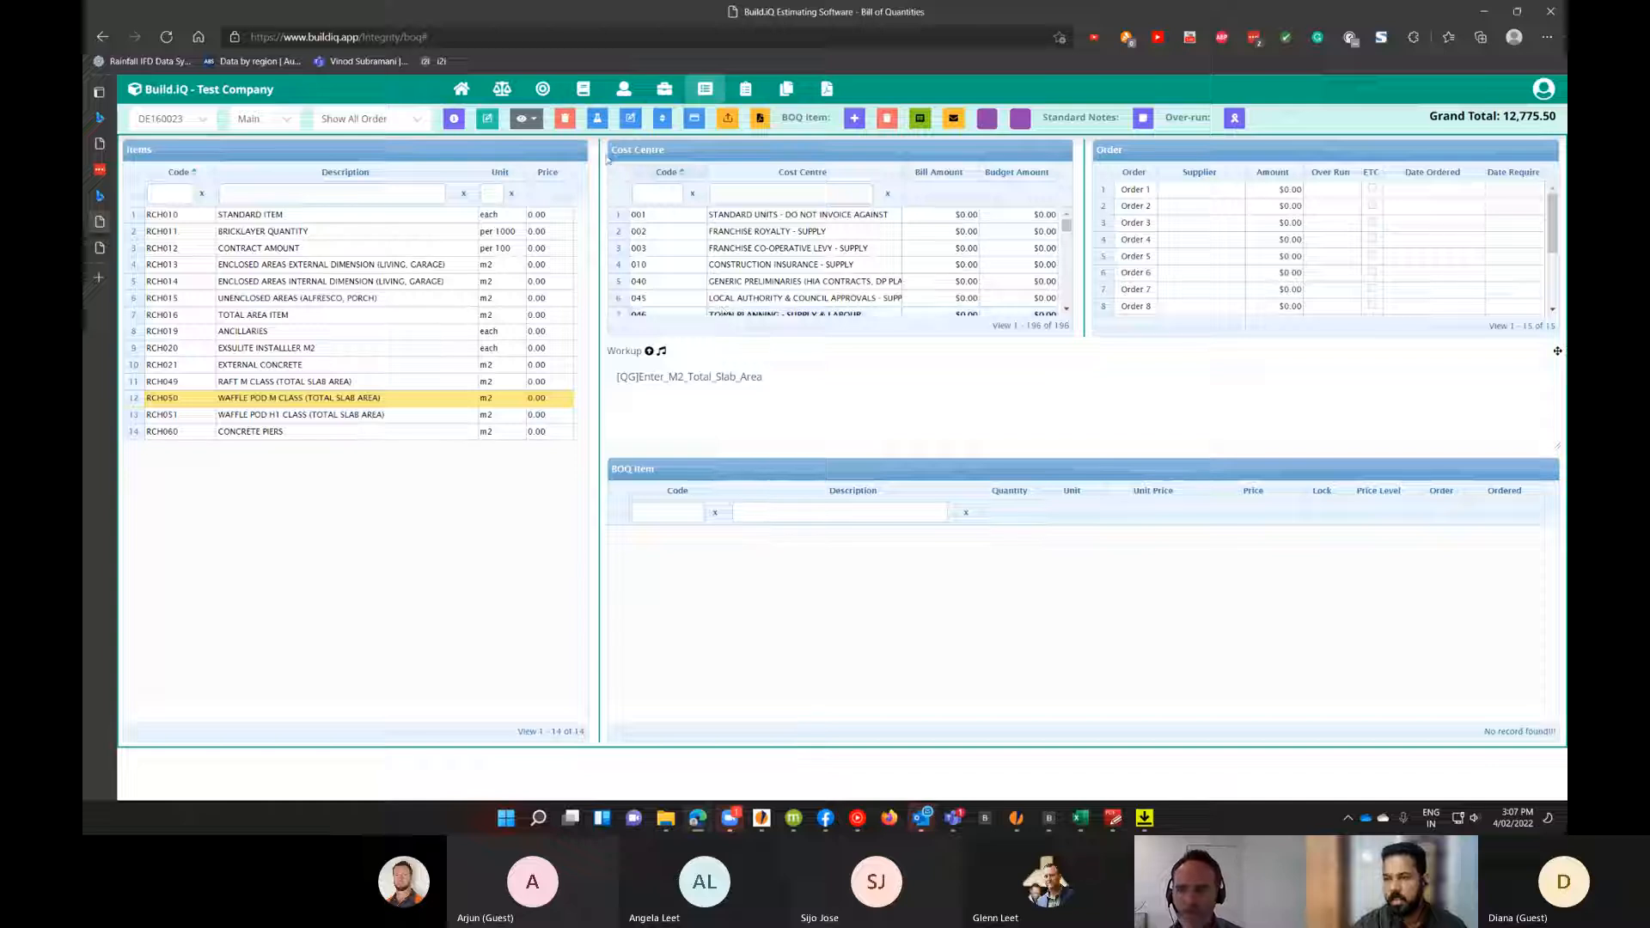
{"action": "scroll", "coordinate": [657, 251], "scroll_direction": "down", "scroll_amount": 2}
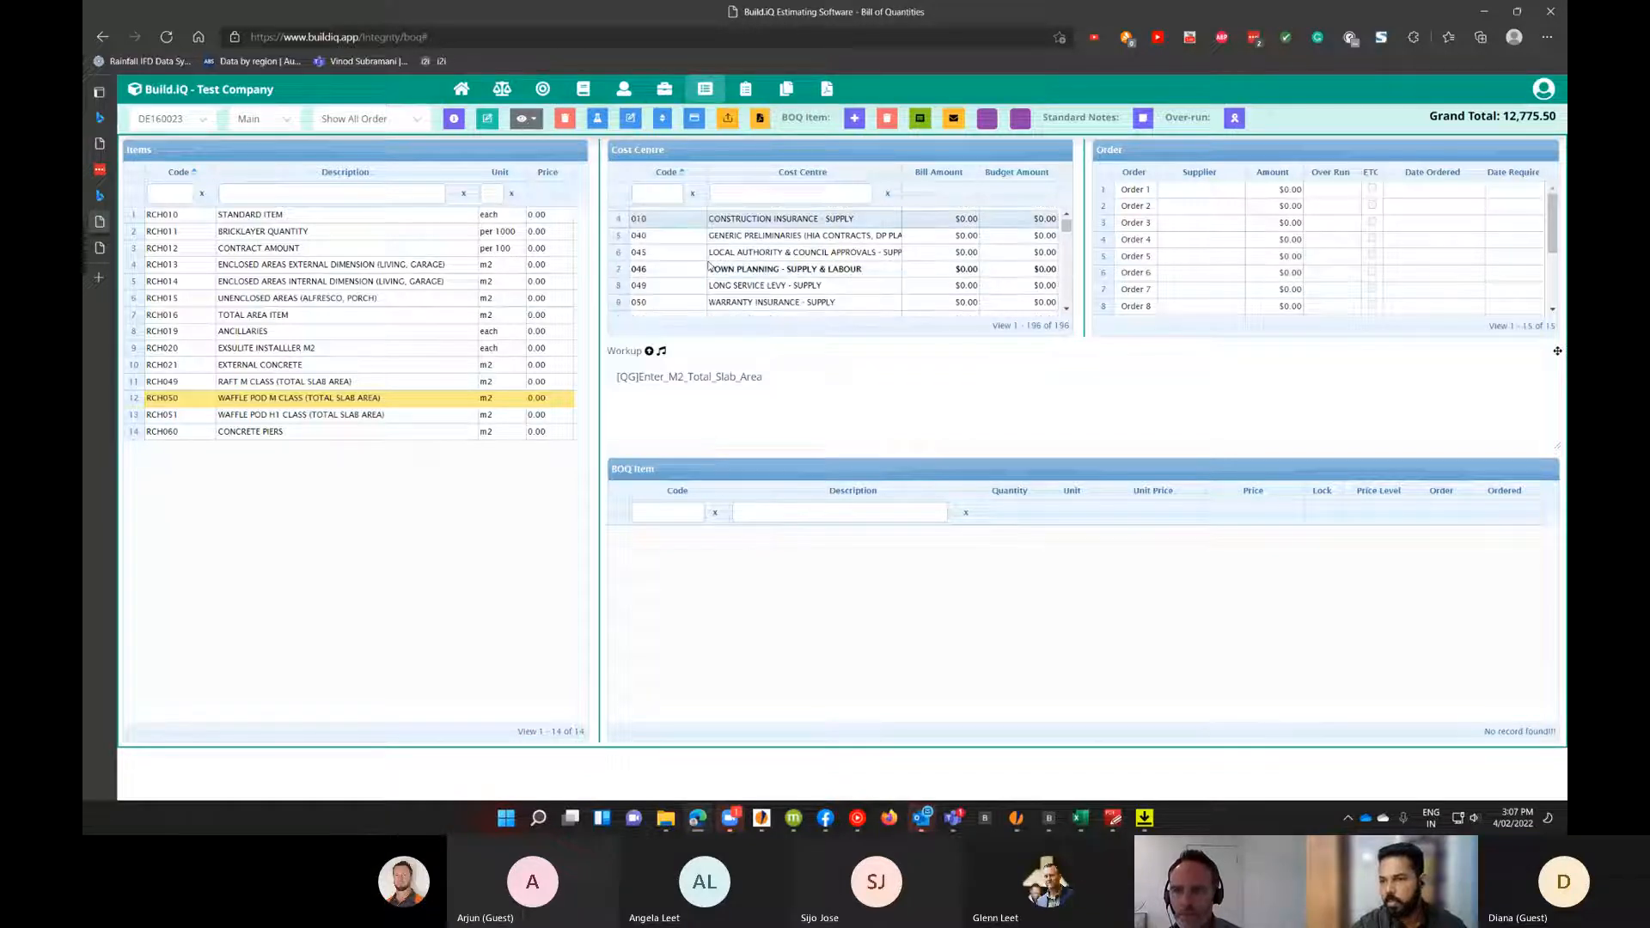
{"action": "left_click", "coordinate": [528, 119]}
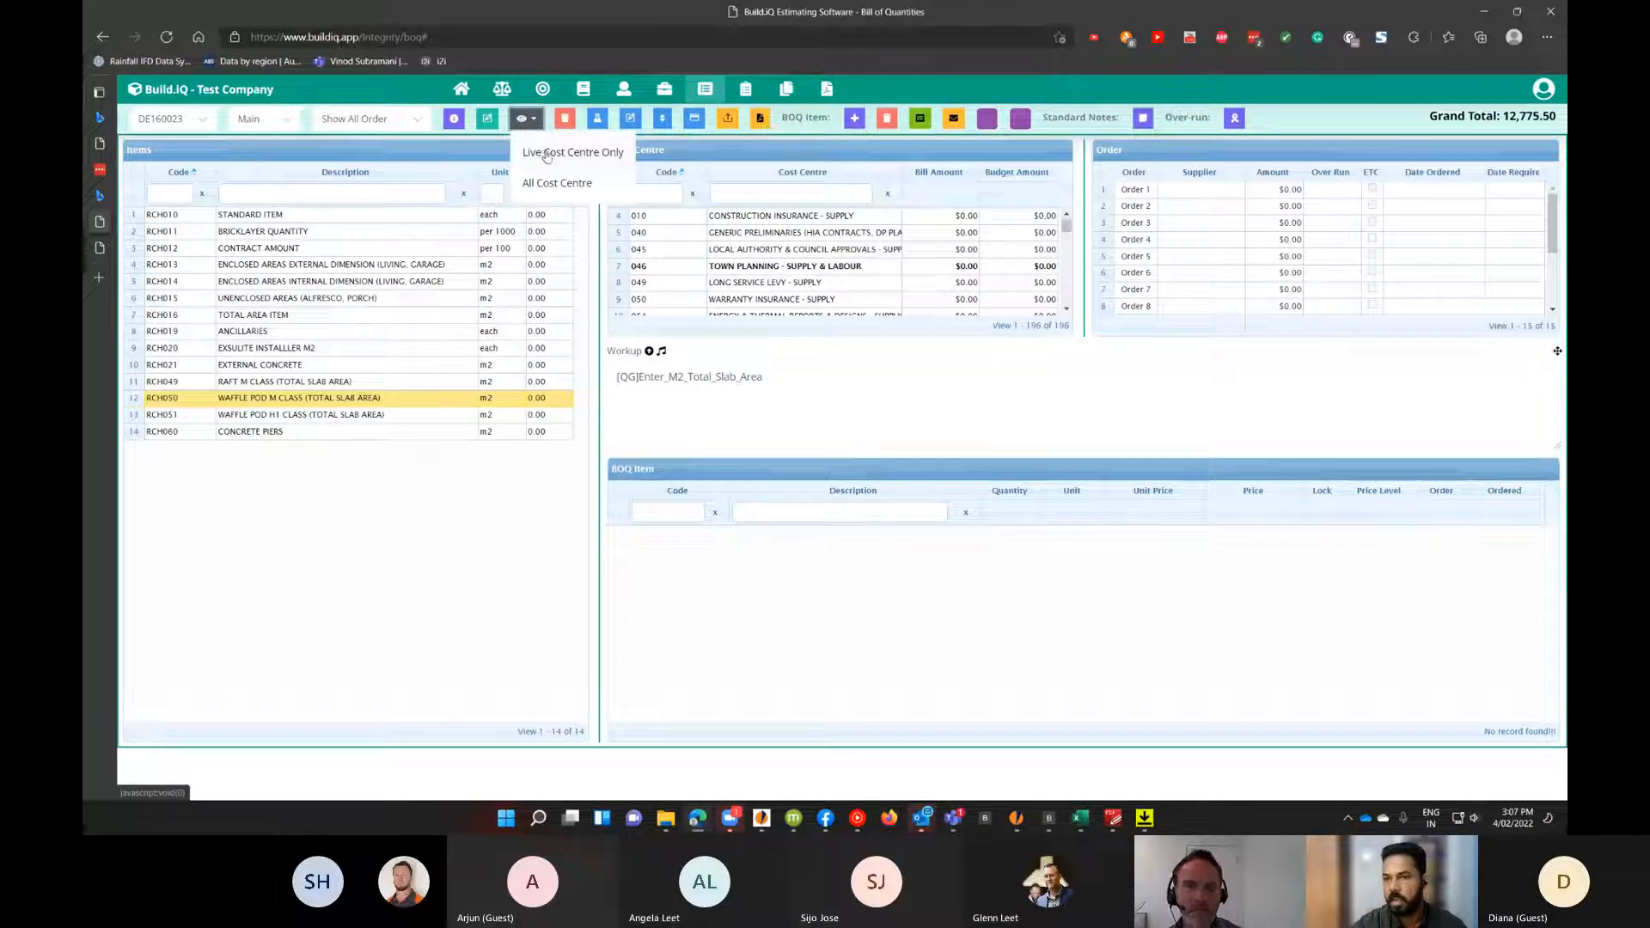
{"action": "left_click", "coordinate": [541, 154]}
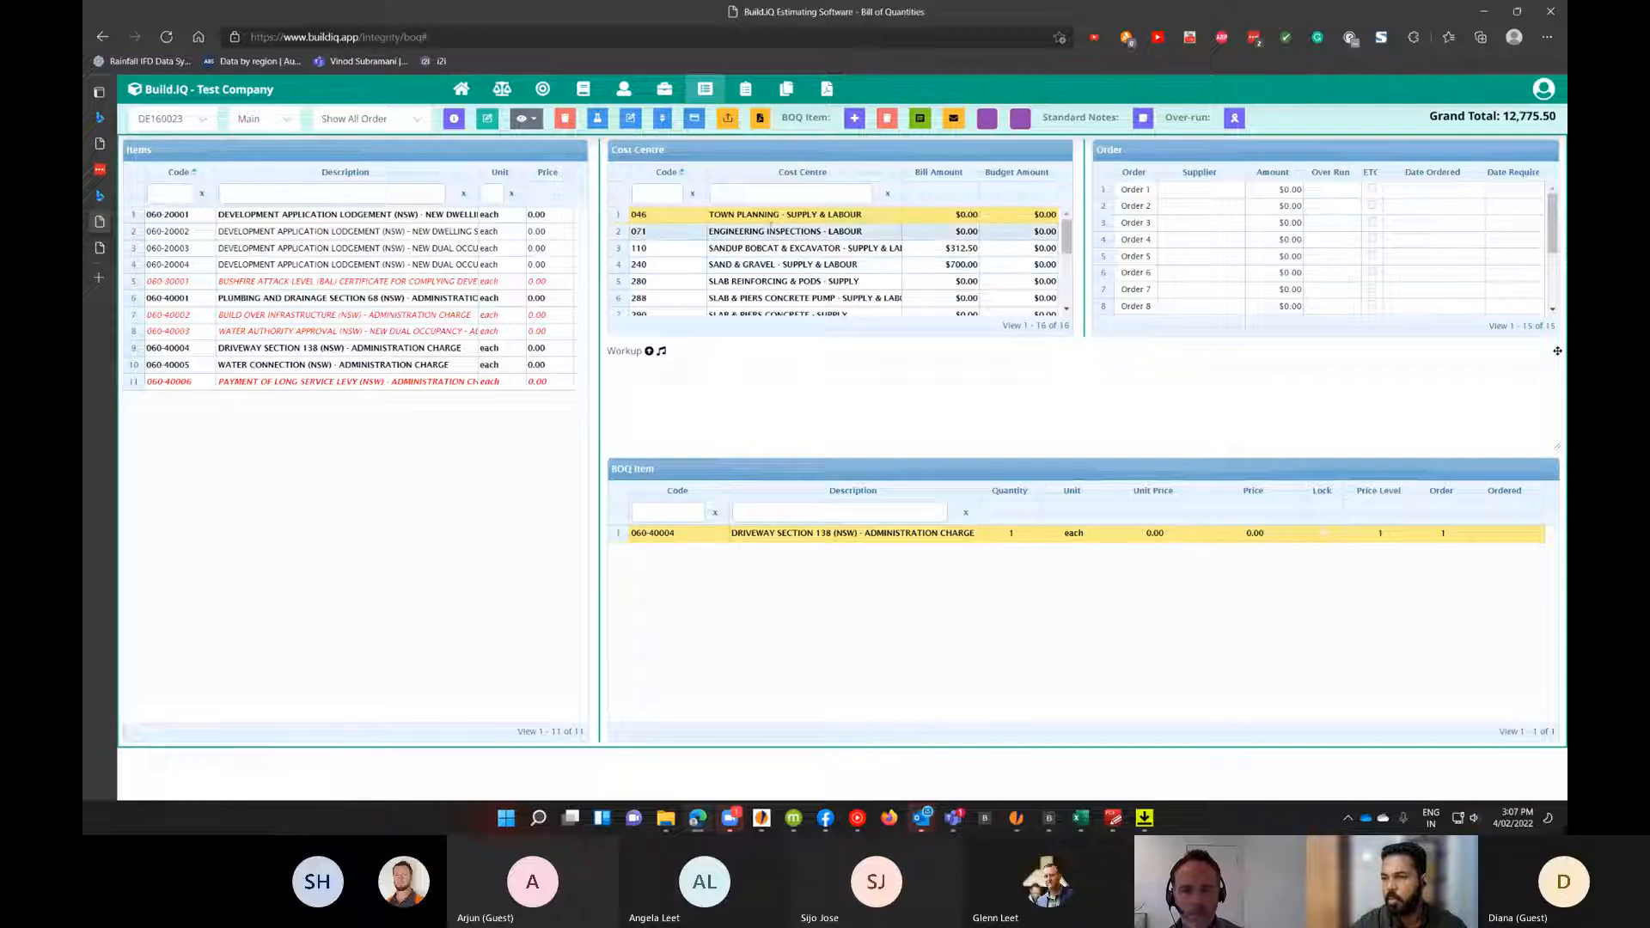
Select the TOWN PLANNING cost centre and assign Buildcert Certification as the supplier for Order 1.
{"action": "left_click", "coordinate": [791, 213]}
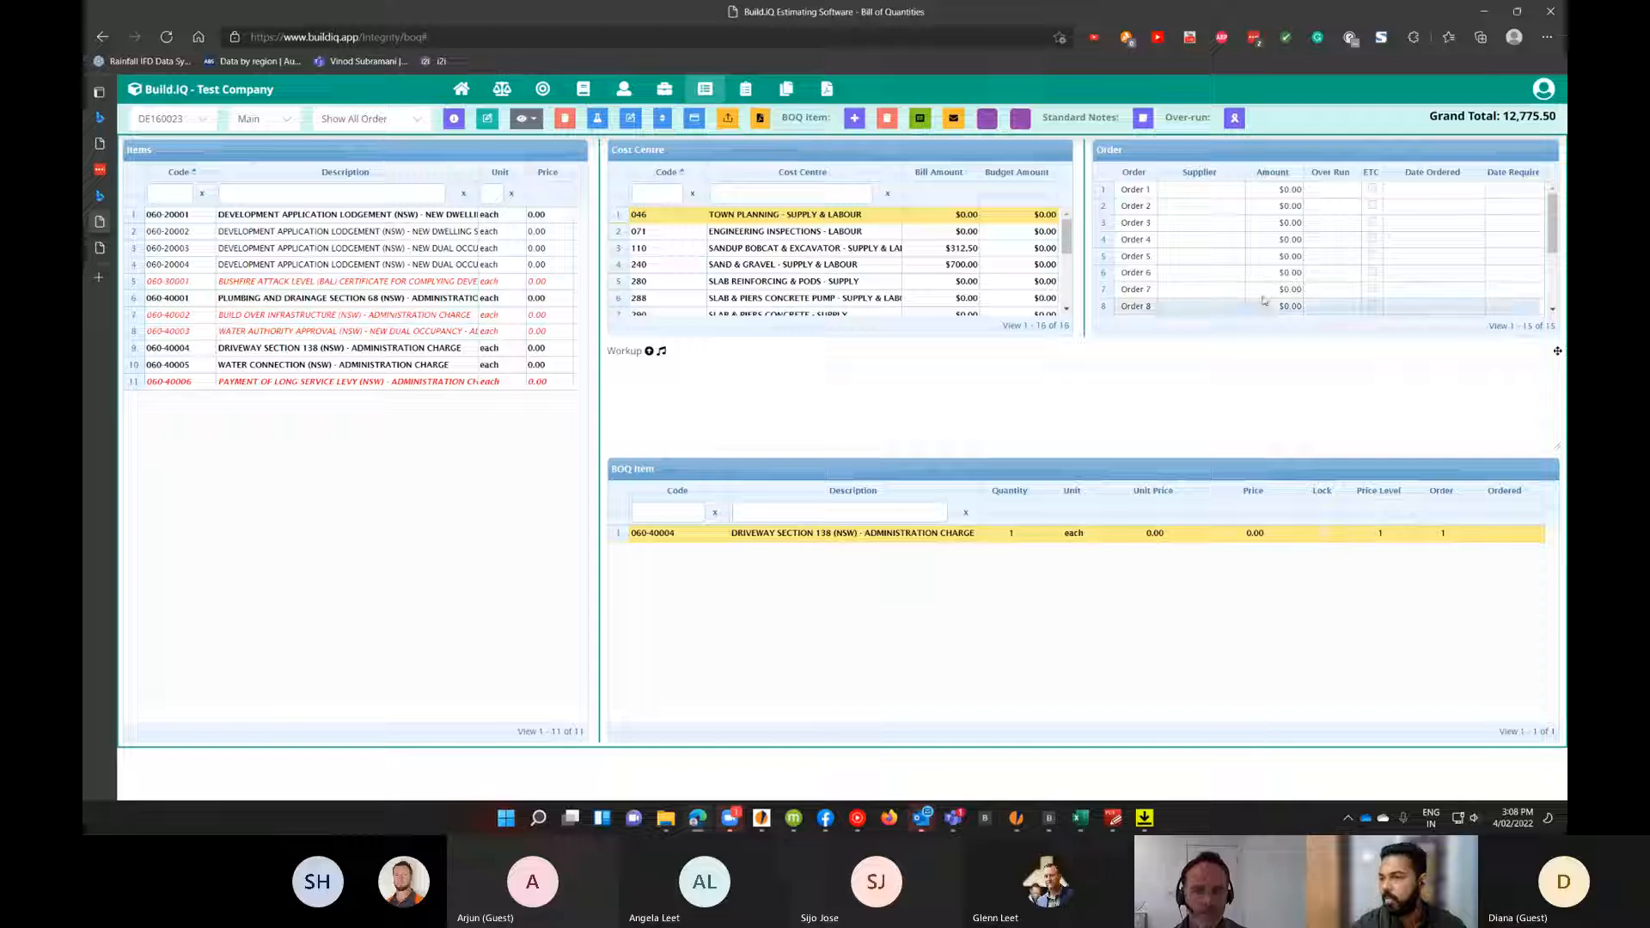
{"action": "left_click", "coordinate": [1215, 197]}
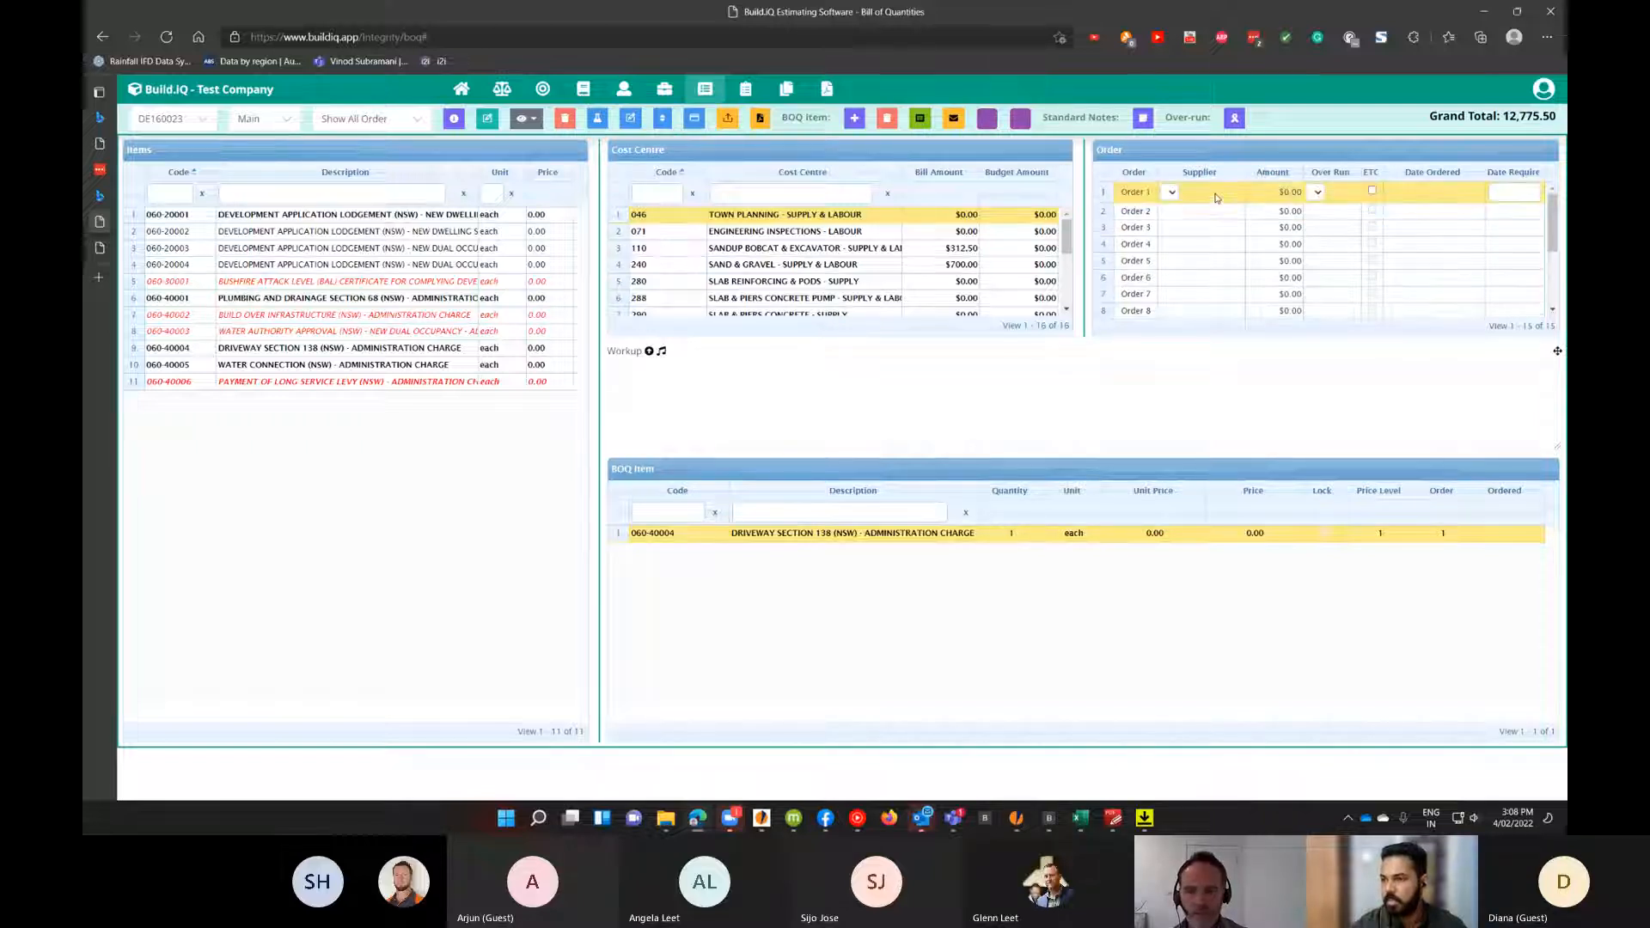
{"action": "left_click", "coordinate": [1203, 192]}
{"action": "left_click", "coordinate": [1210, 220]}
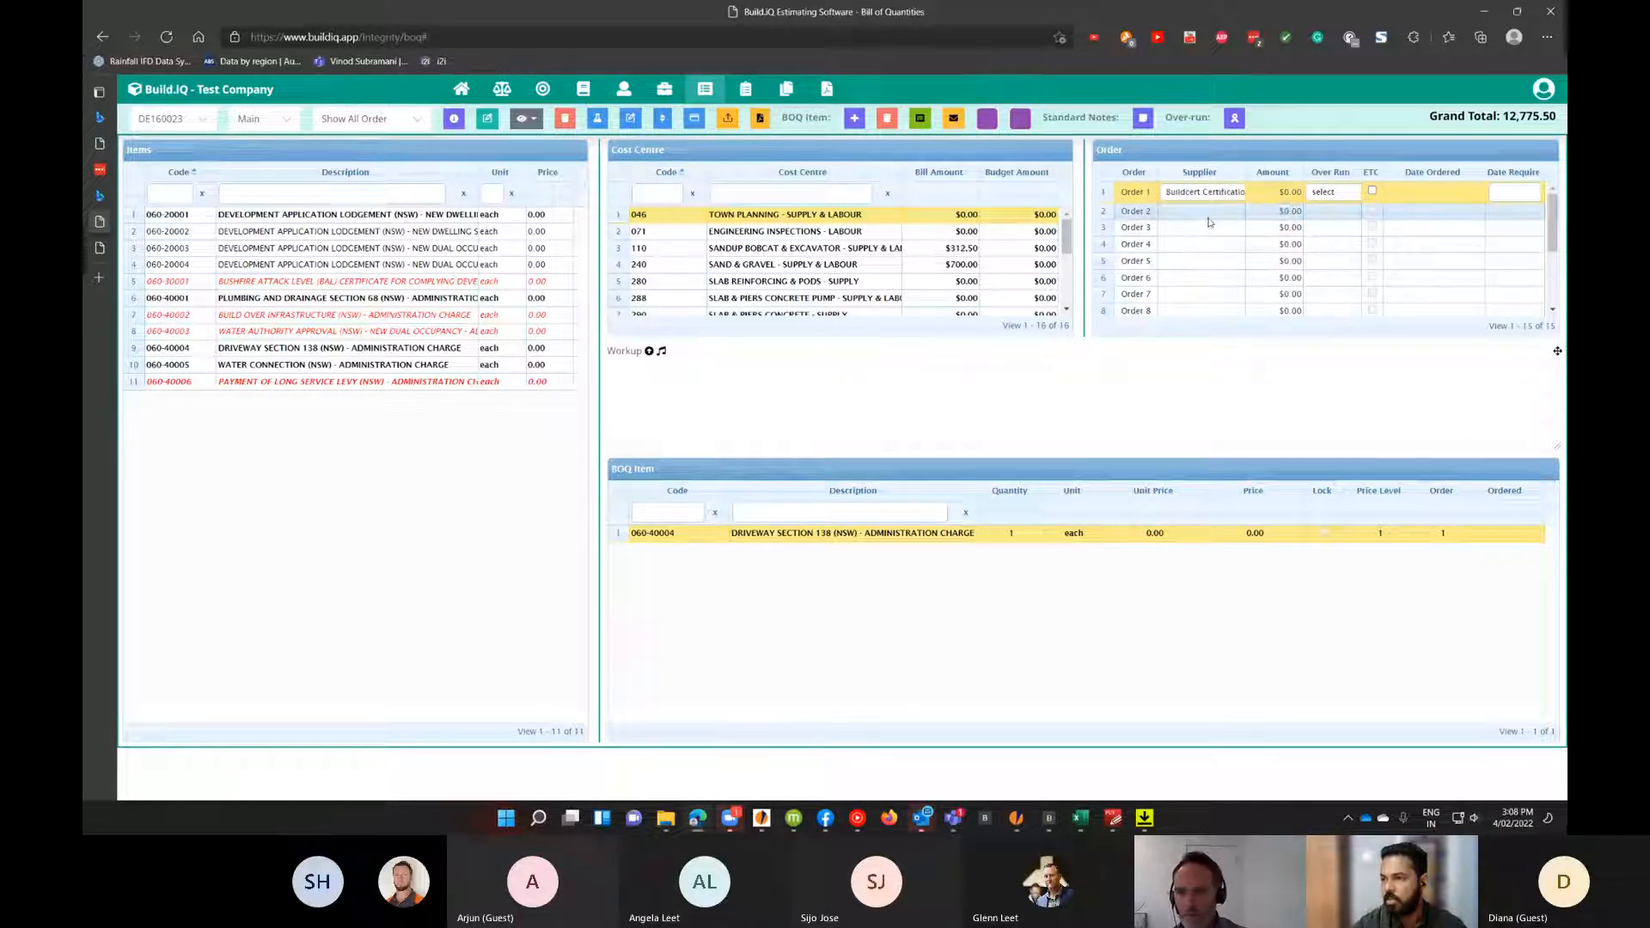
{"action": "key", "text": "Return"}
Select the ENGINEERING INSPECTIONS cost centre and assign Jankovic Design Engineering Pty Ltd as Order 1 supplier.
{"action": "left_click", "coordinate": [829, 231]}
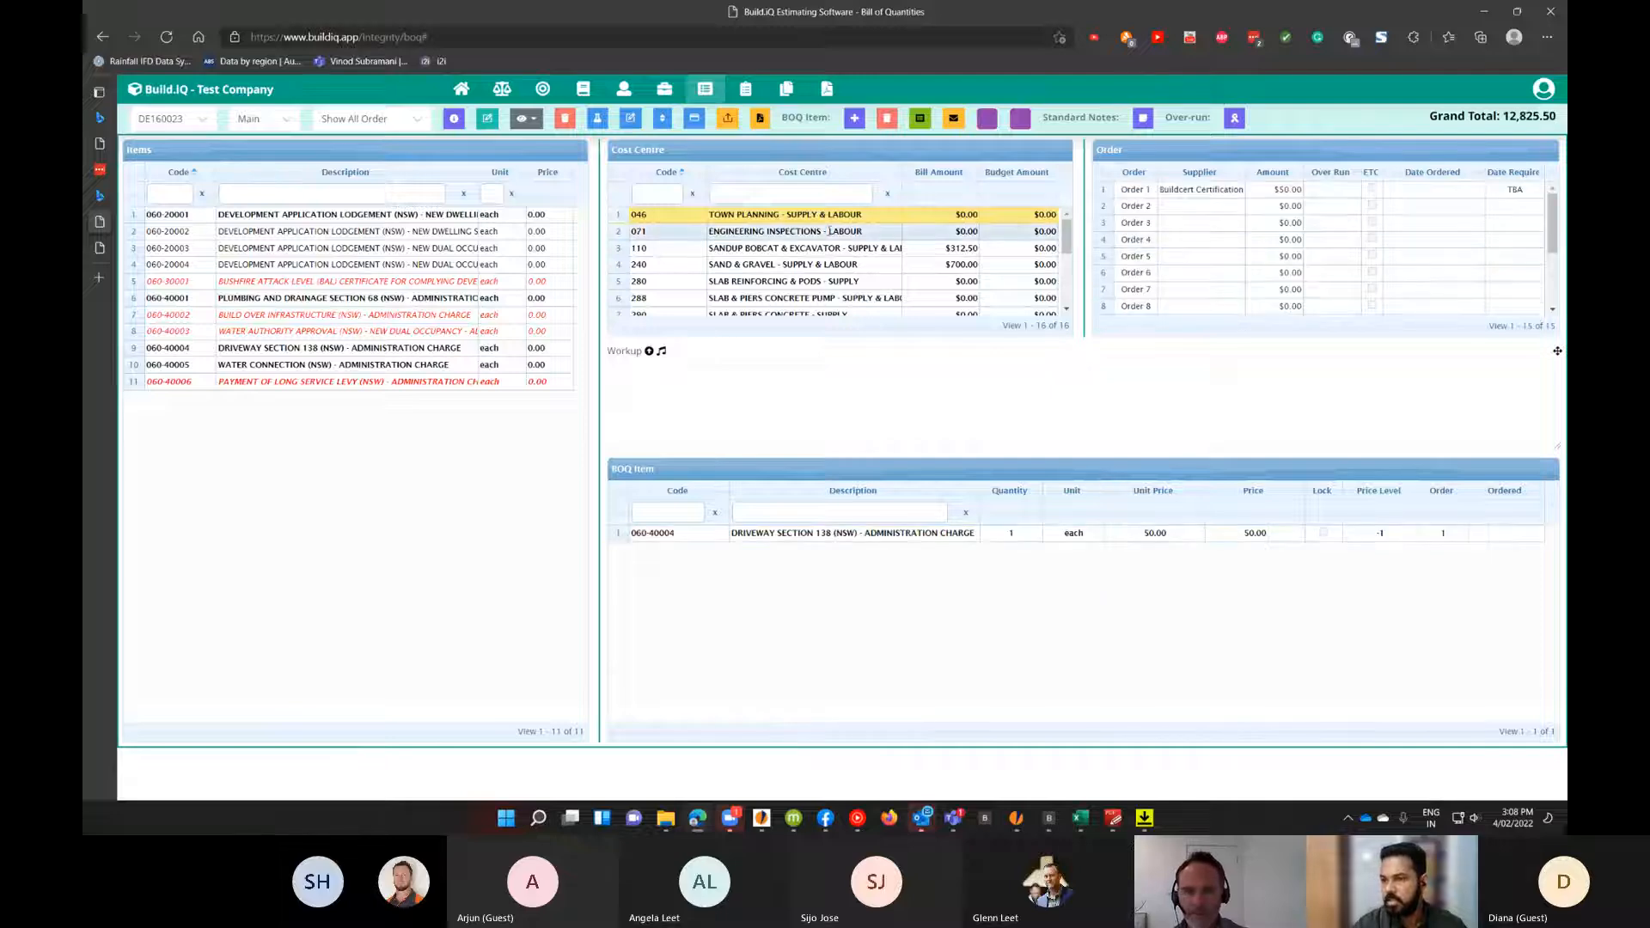
{"action": "left_click", "coordinate": [826, 534]}
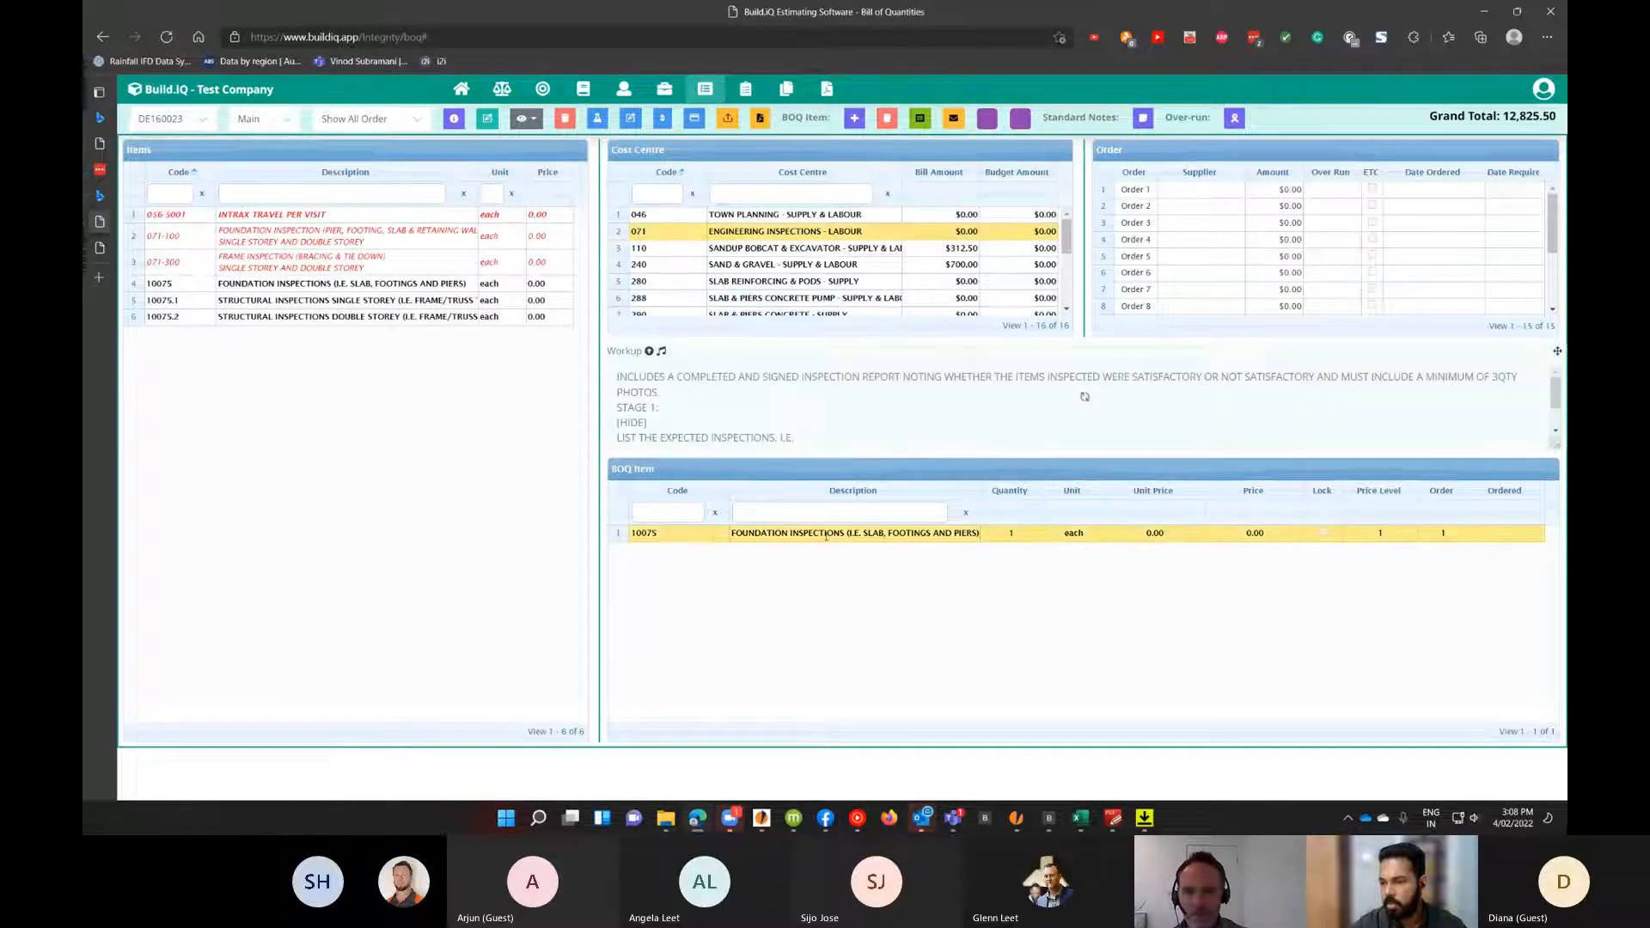
{"action": "left_click", "coordinate": [1203, 191]}
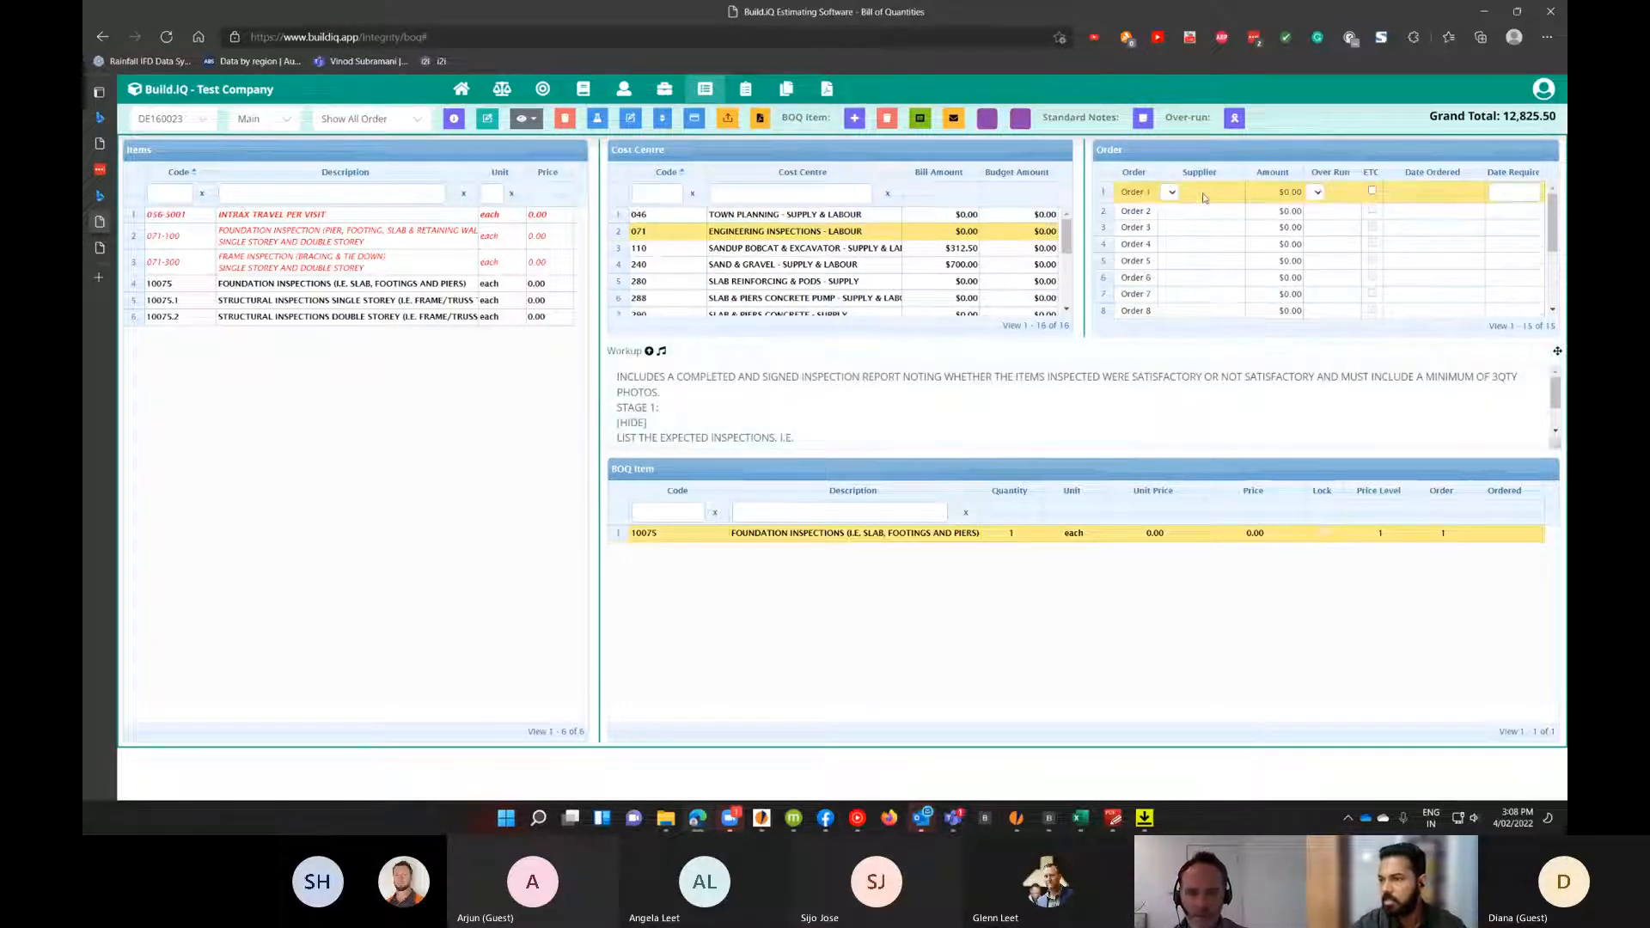
{"action": "left_click", "coordinate": [1203, 192]}
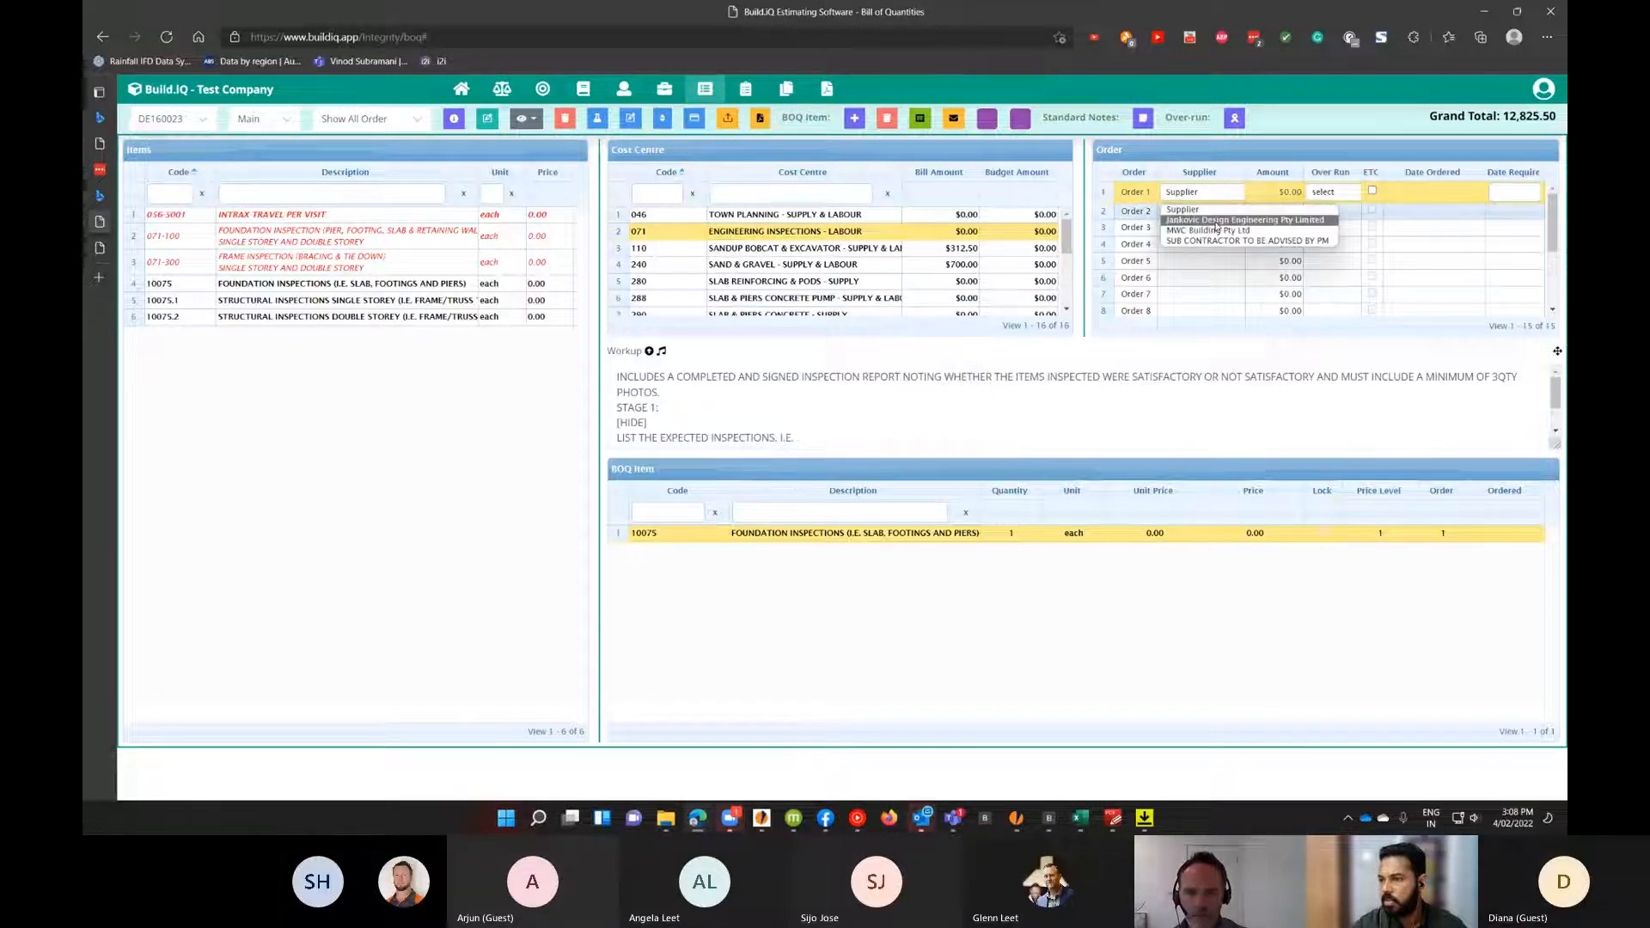
{"action": "left_click", "coordinate": [1200, 226]}
{"action": "key", "text": "Return"}
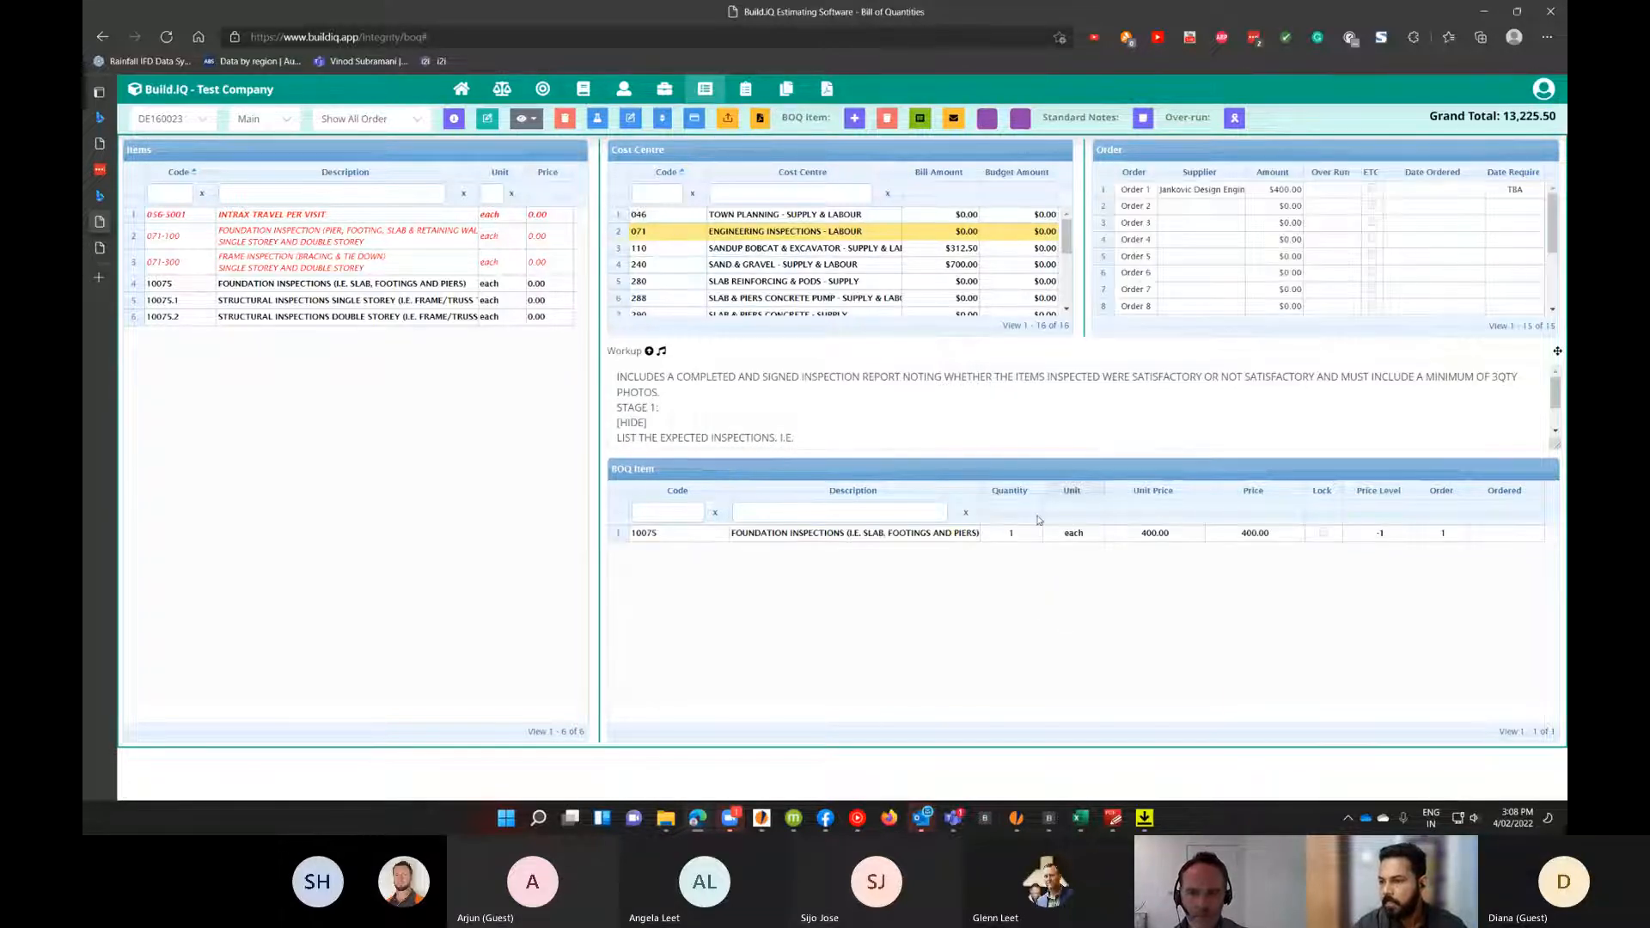
Select the SANDUP BOBCAT & EXCAVATOR cost centre and set Order 1 supplier to SUB CONTRACTOR TO BE ADVISED BY PM.
{"action": "left_click", "coordinate": [1012, 533]}
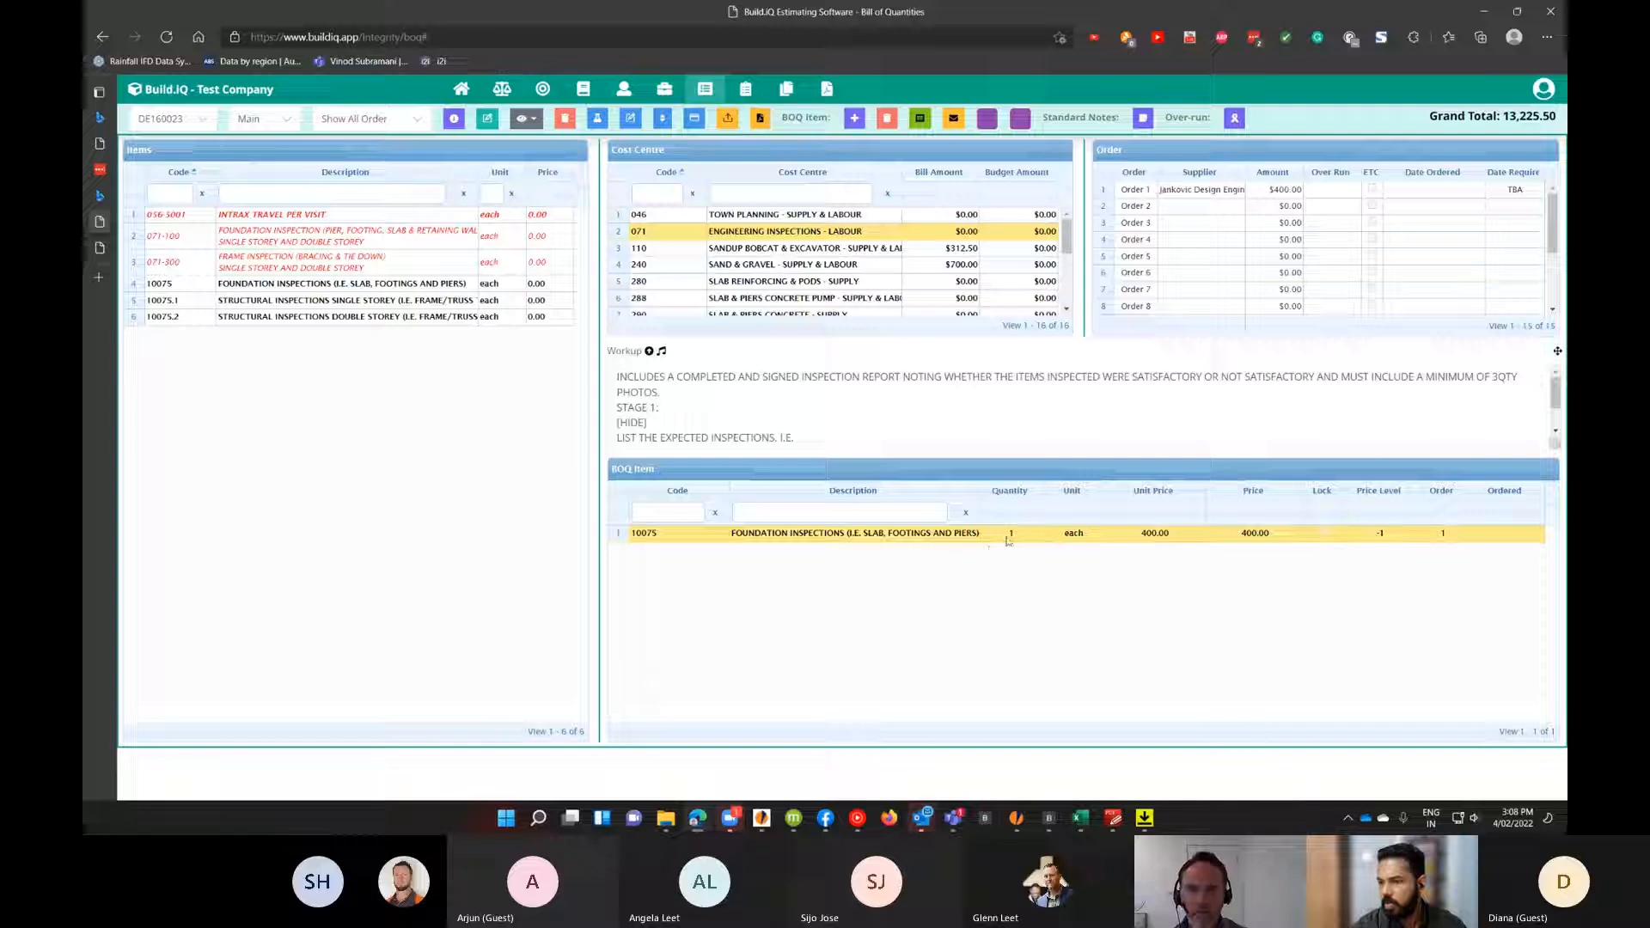
{"action": "left_click", "coordinate": [789, 248]}
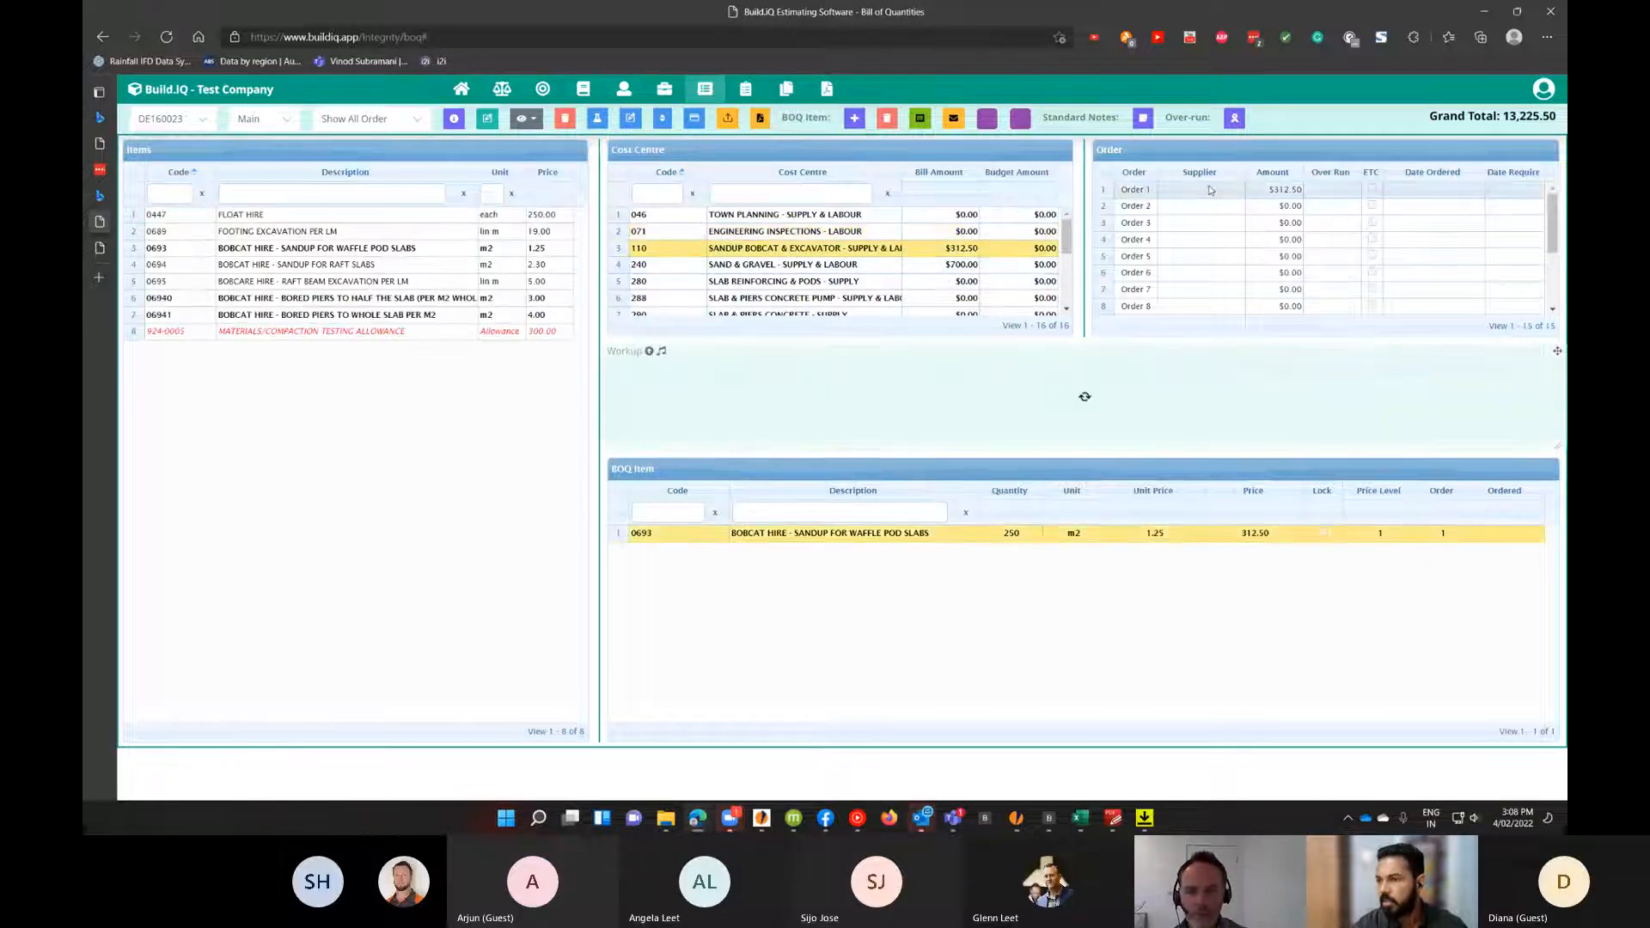
{"action": "left_click", "coordinate": [1208, 191]}
{"action": "left_click", "coordinate": [1203, 192]}
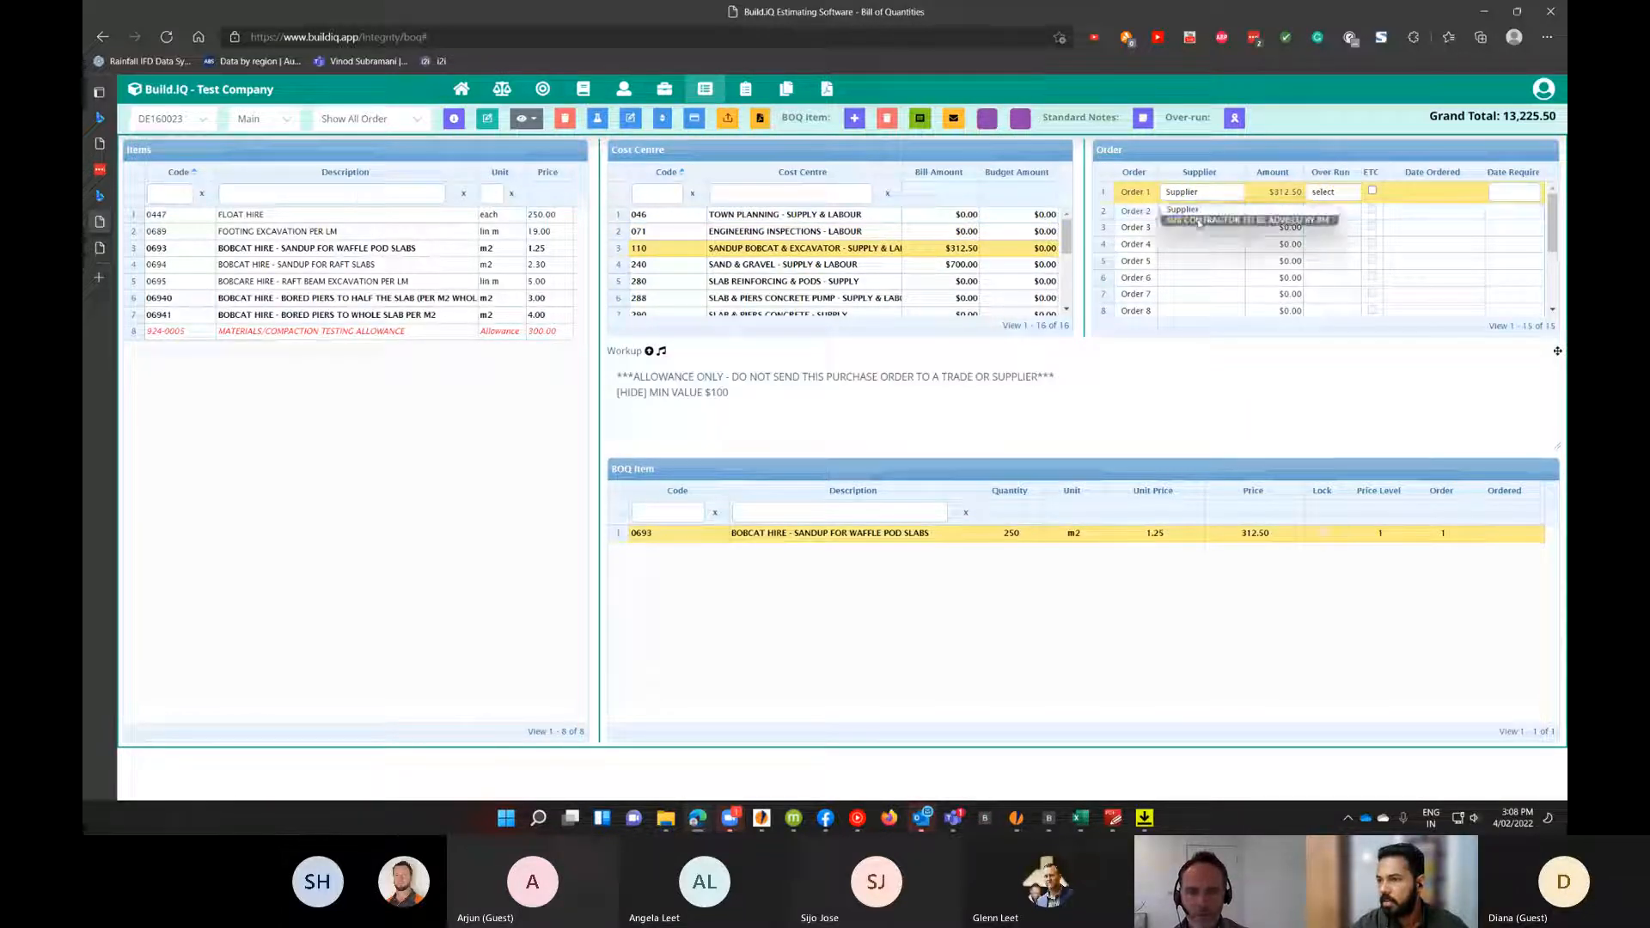
{"action": "left_click", "coordinate": [1200, 225]}
{"action": "left_click", "coordinate": [1199, 225]}
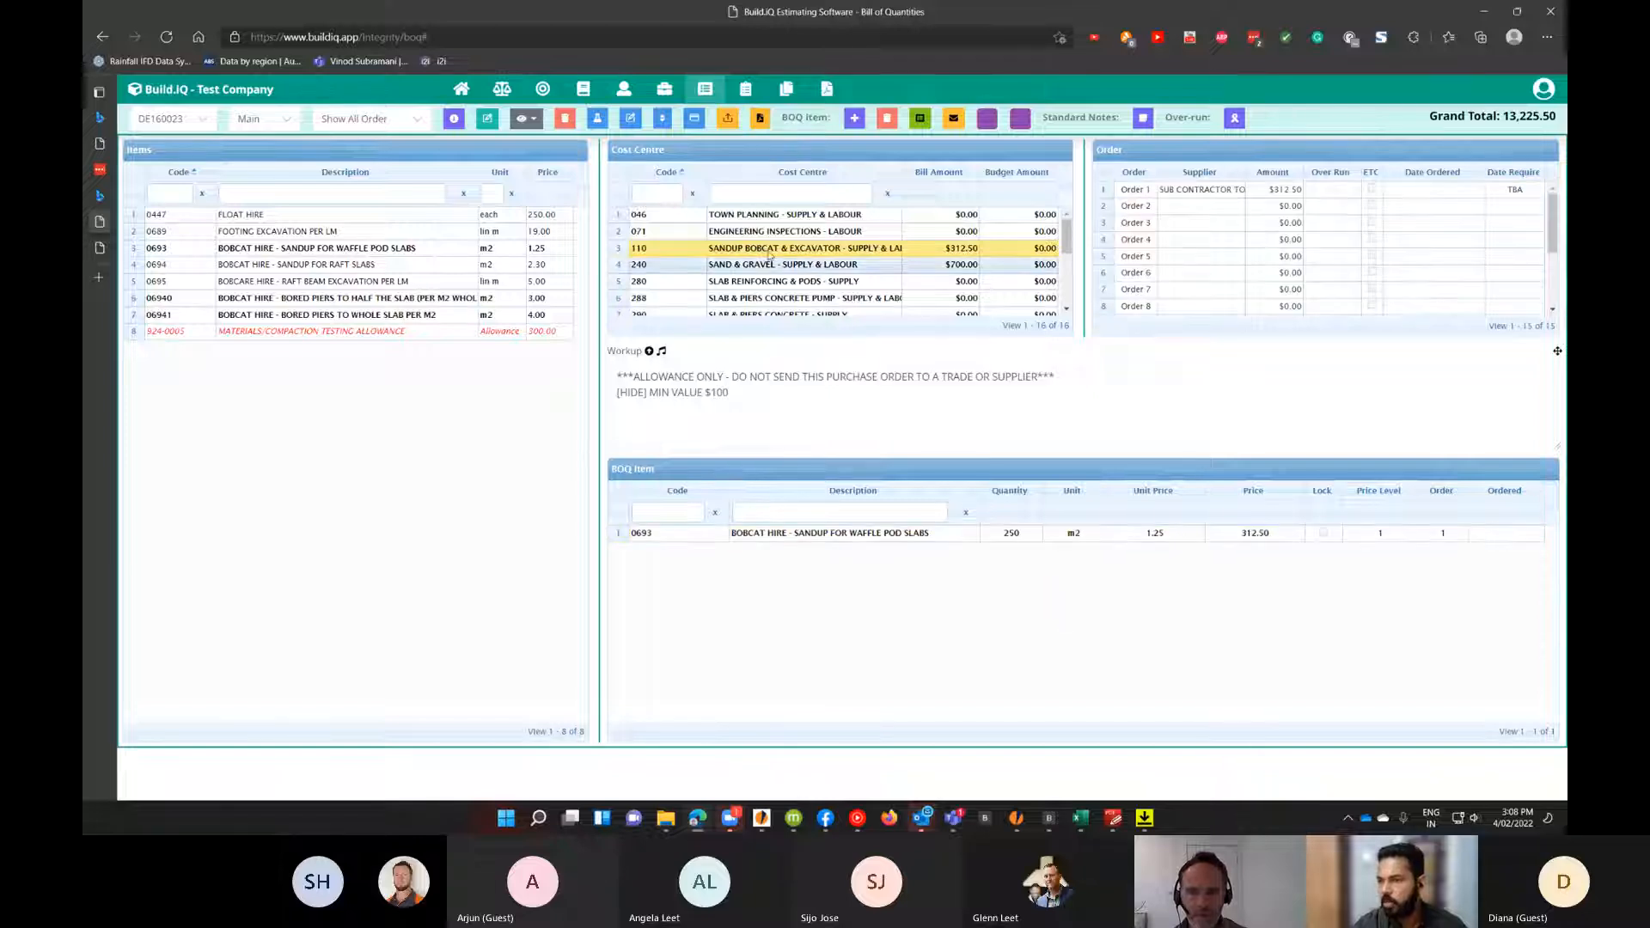
Select the SLAB CONCRETE - LABOUR cost centre and assign WATTS CONCRETE & FORMWORK PTY LTD as the Order 1 supplier.
{"action": "scroll", "coordinate": [783, 258], "scroll_direction": "down", "scroll_amount": 5}
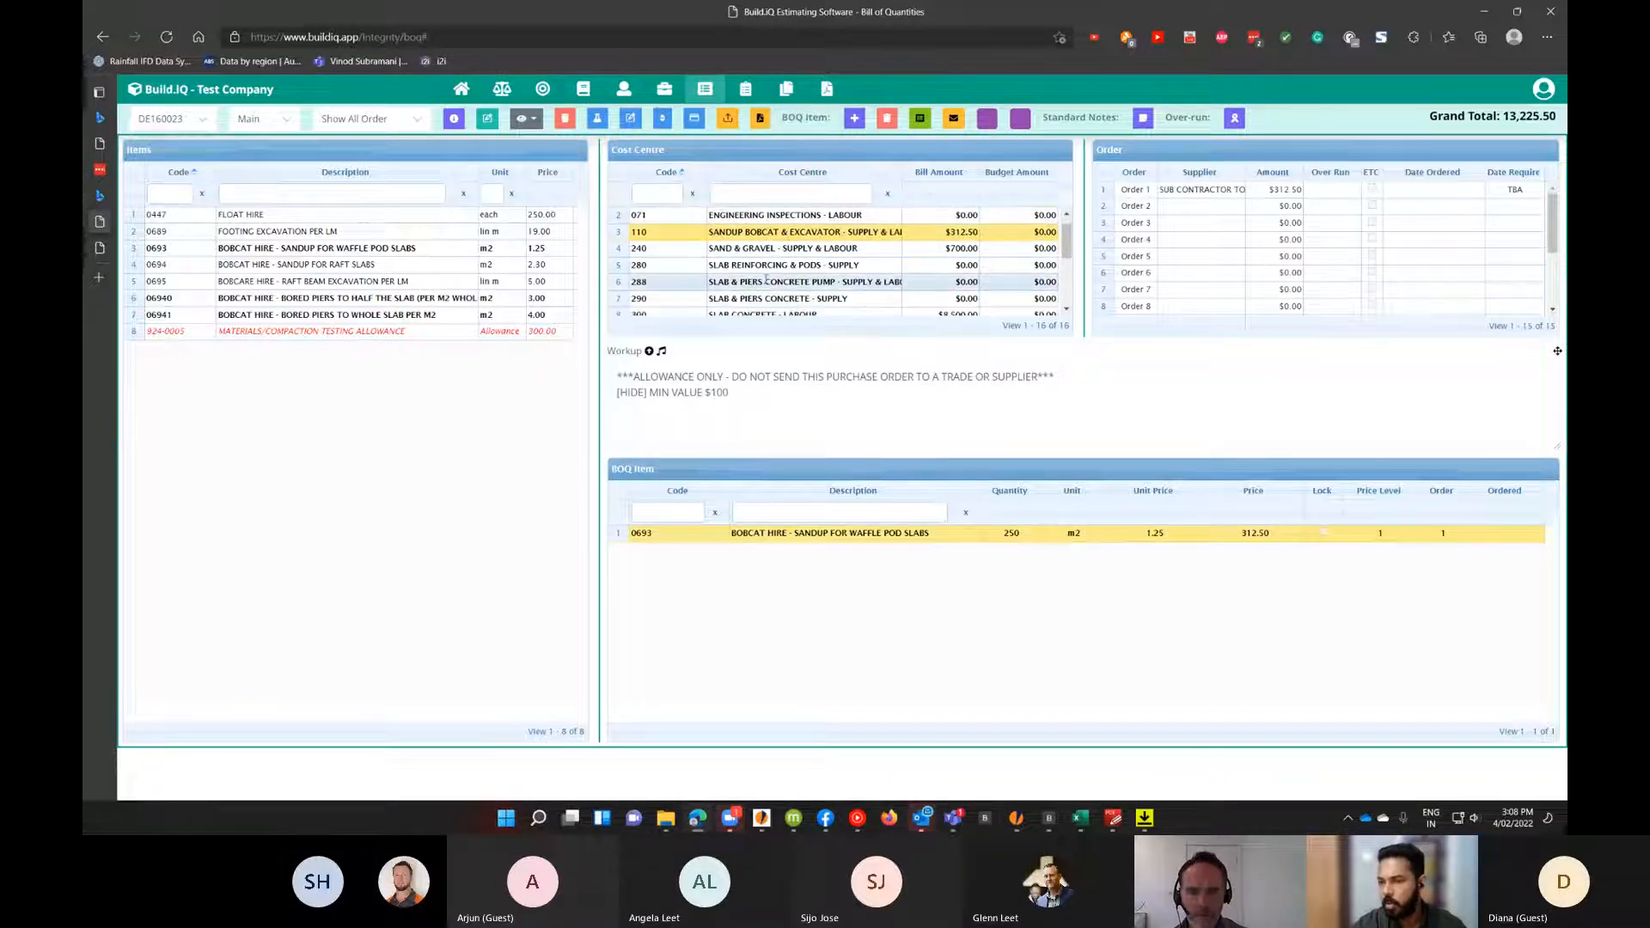
{"action": "scroll", "coordinate": [777, 280], "scroll_direction": "down", "scroll_amount": 2}
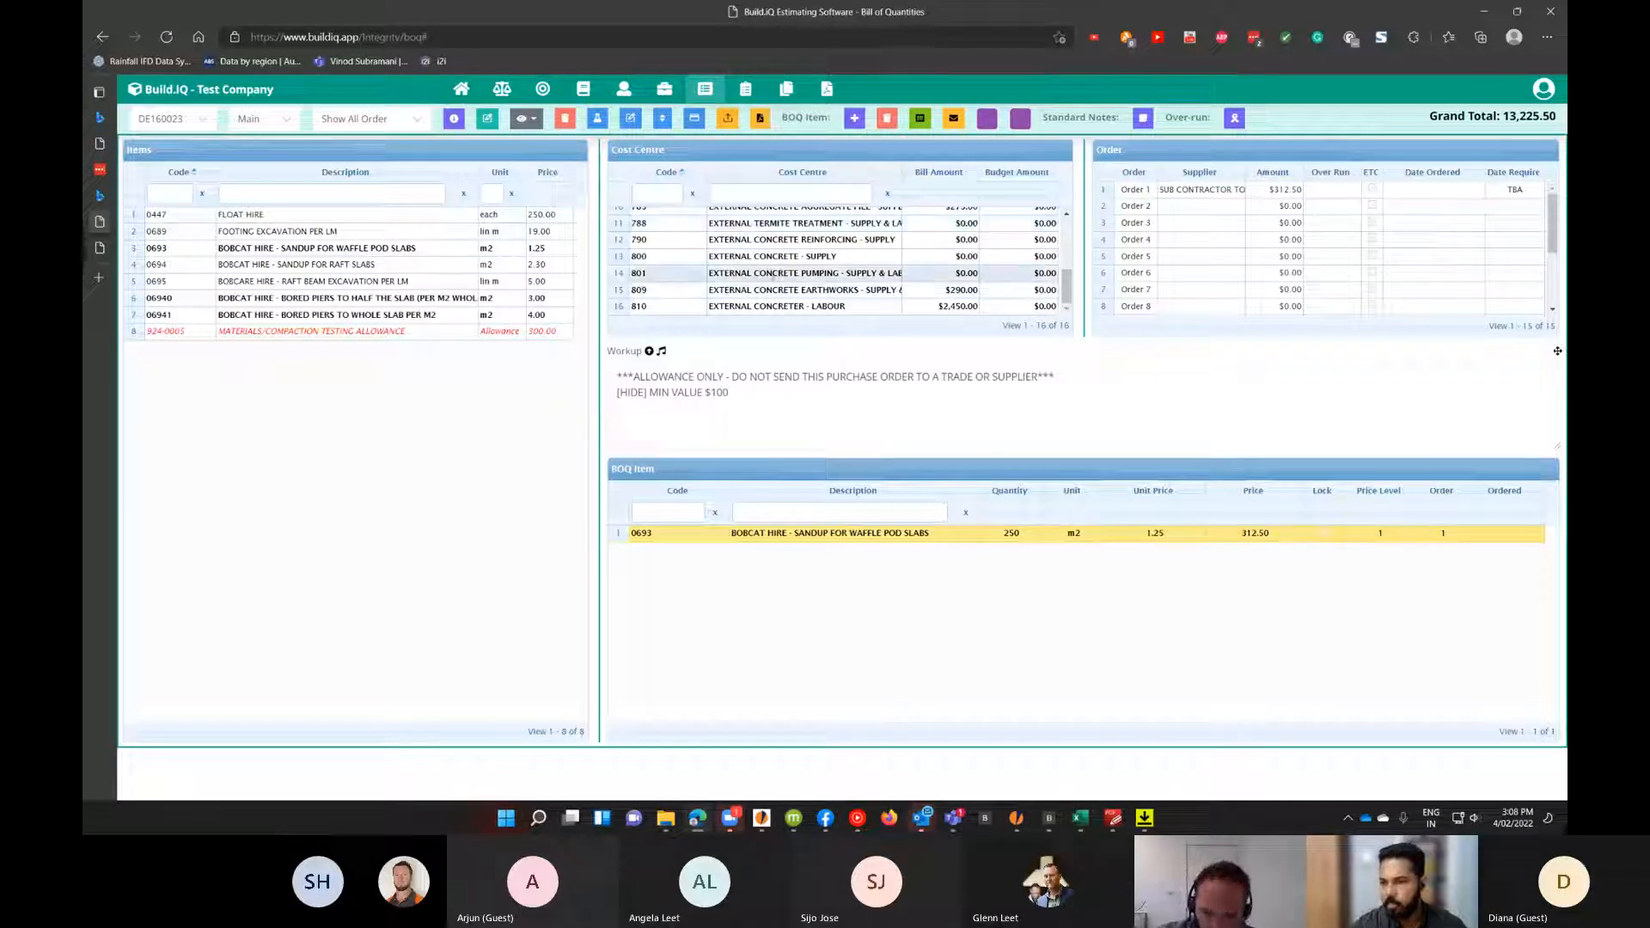
{"action": "scroll", "coordinate": [773, 283], "scroll_direction": "up", "scroll_amount": 1}
{"action": "scroll", "coordinate": [772, 274], "scroll_direction": "up", "scroll_amount": 1}
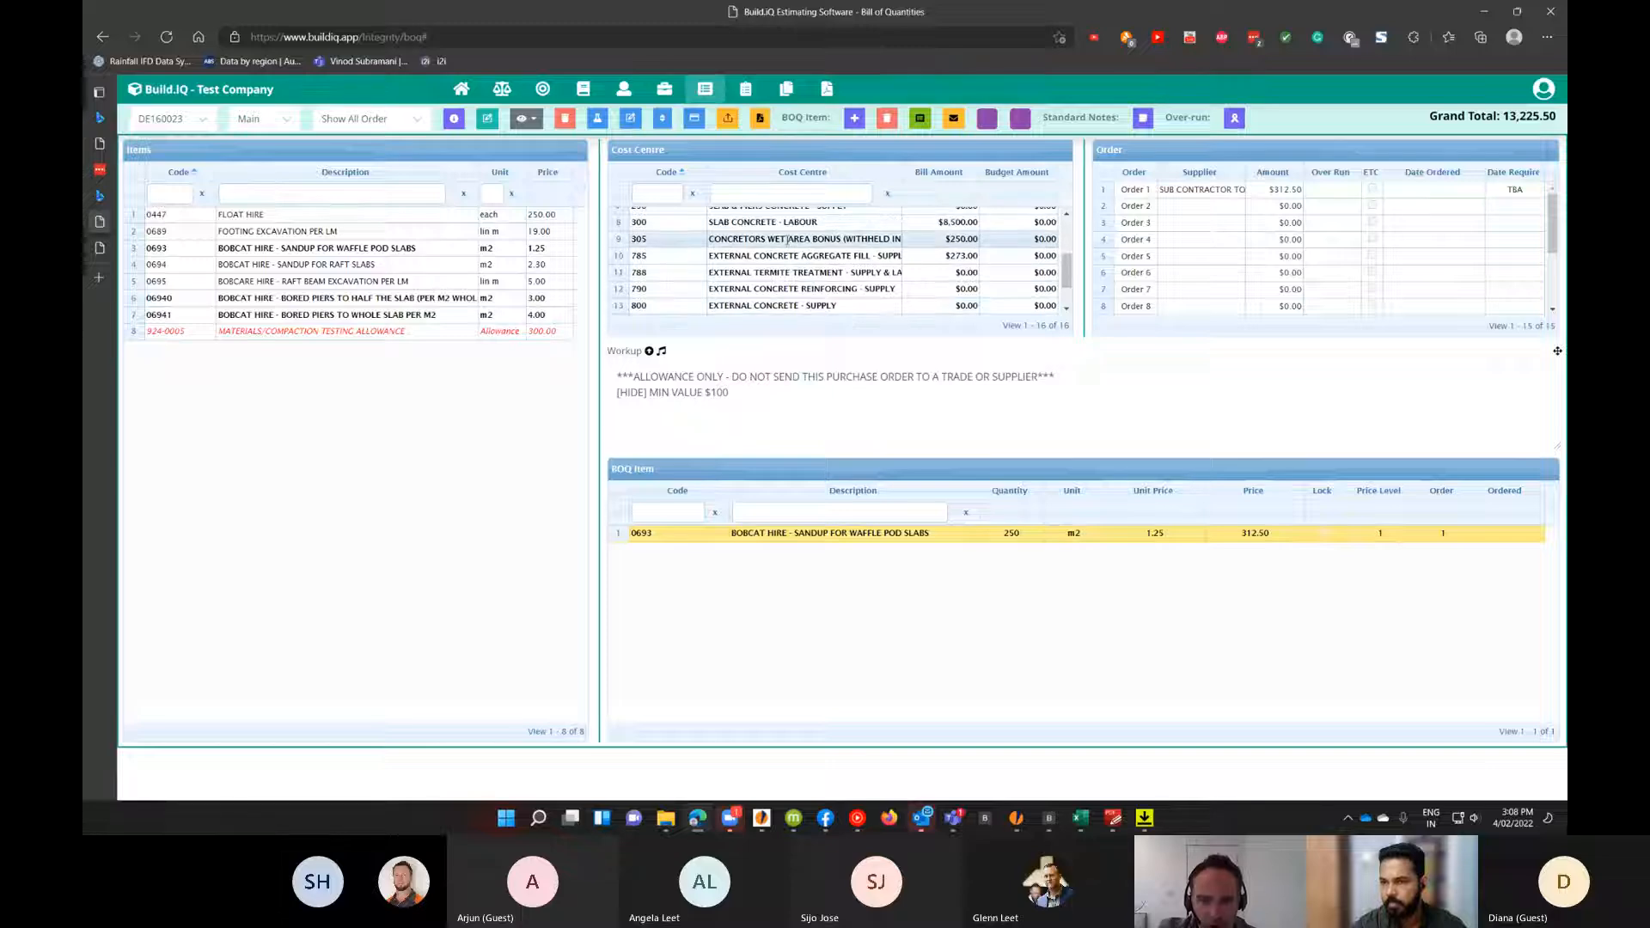
{"action": "left_click", "coordinate": [789, 223]}
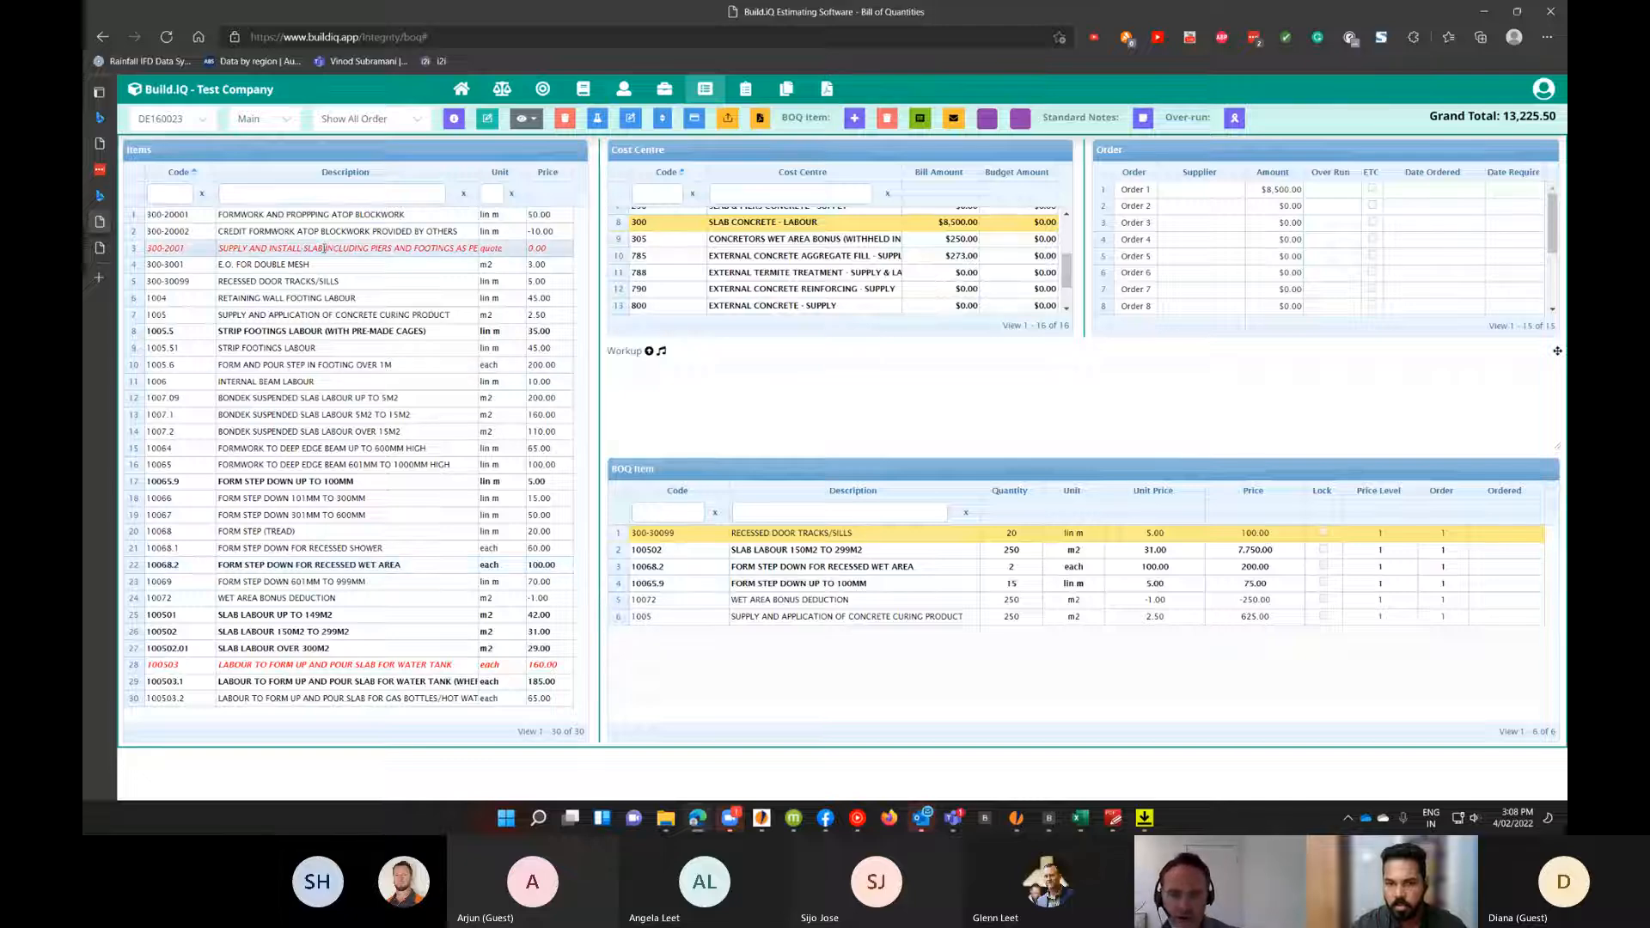
{"action": "left_click", "coordinate": [1191, 200]}
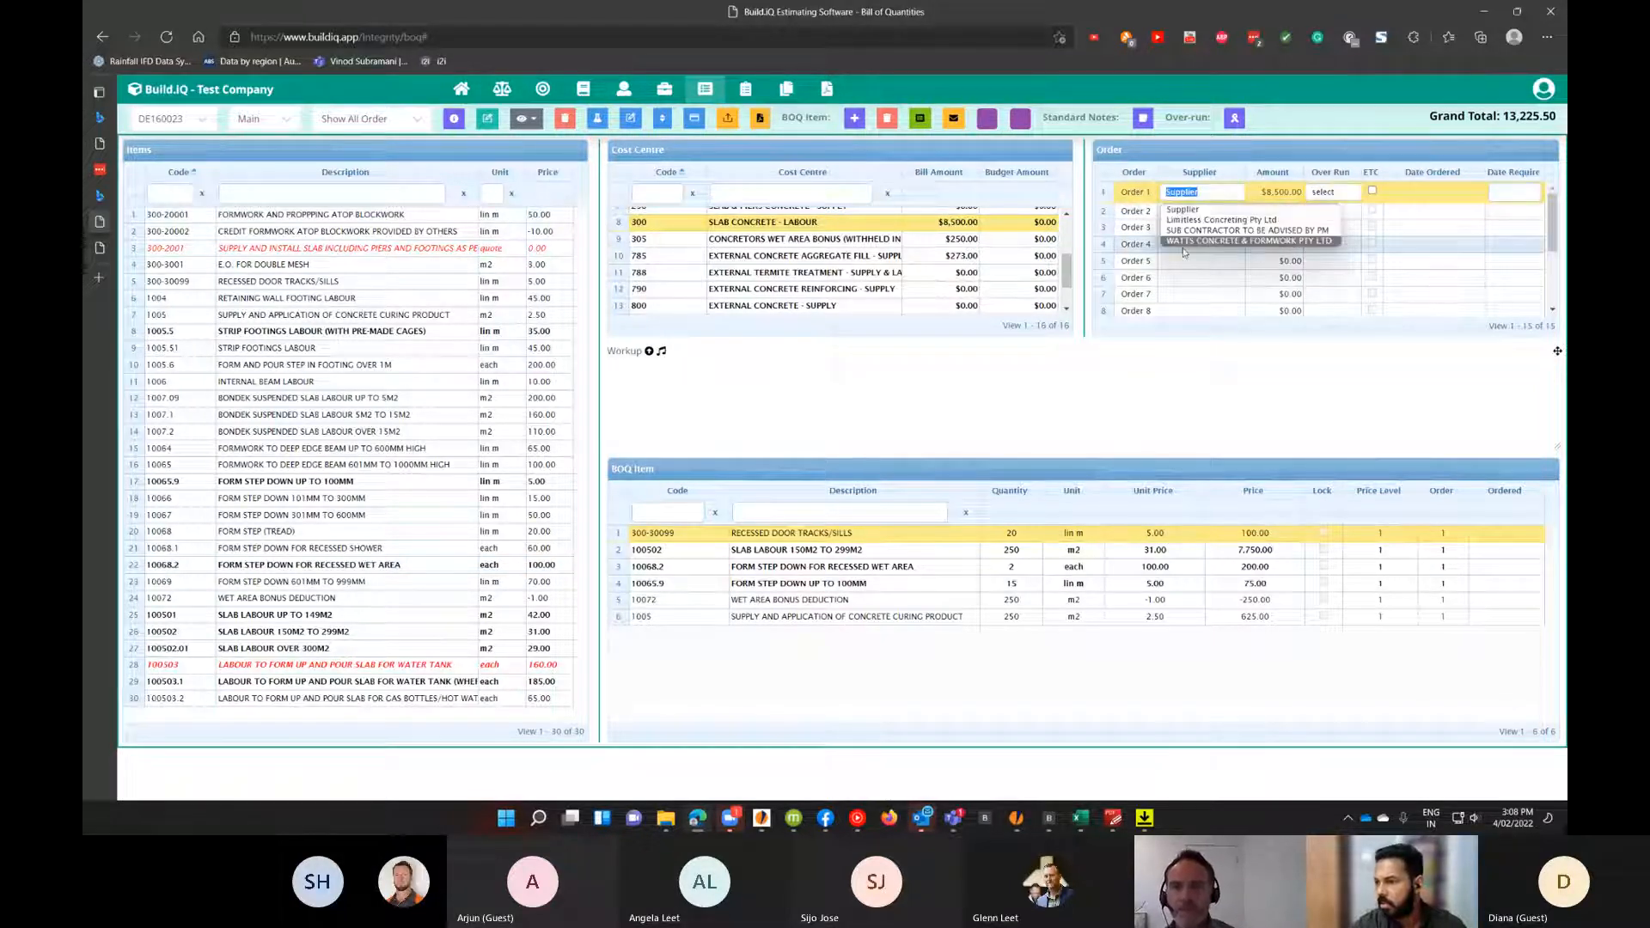
{"action": "left_click", "coordinate": [1185, 243]}
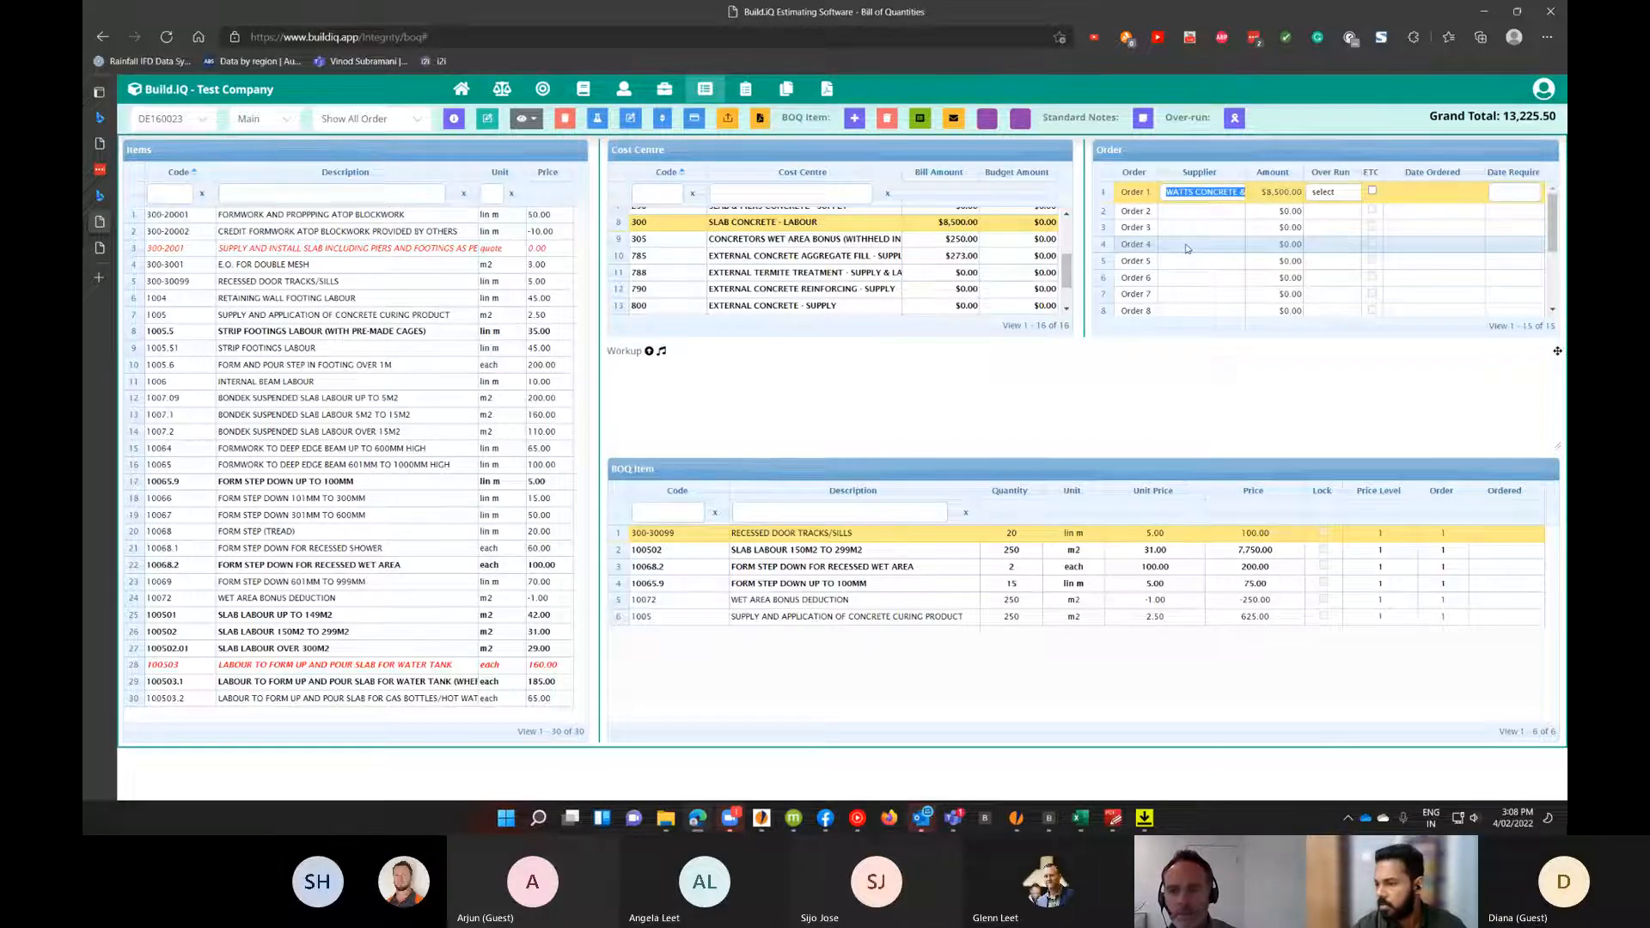
{"action": "key", "text": "Return"}
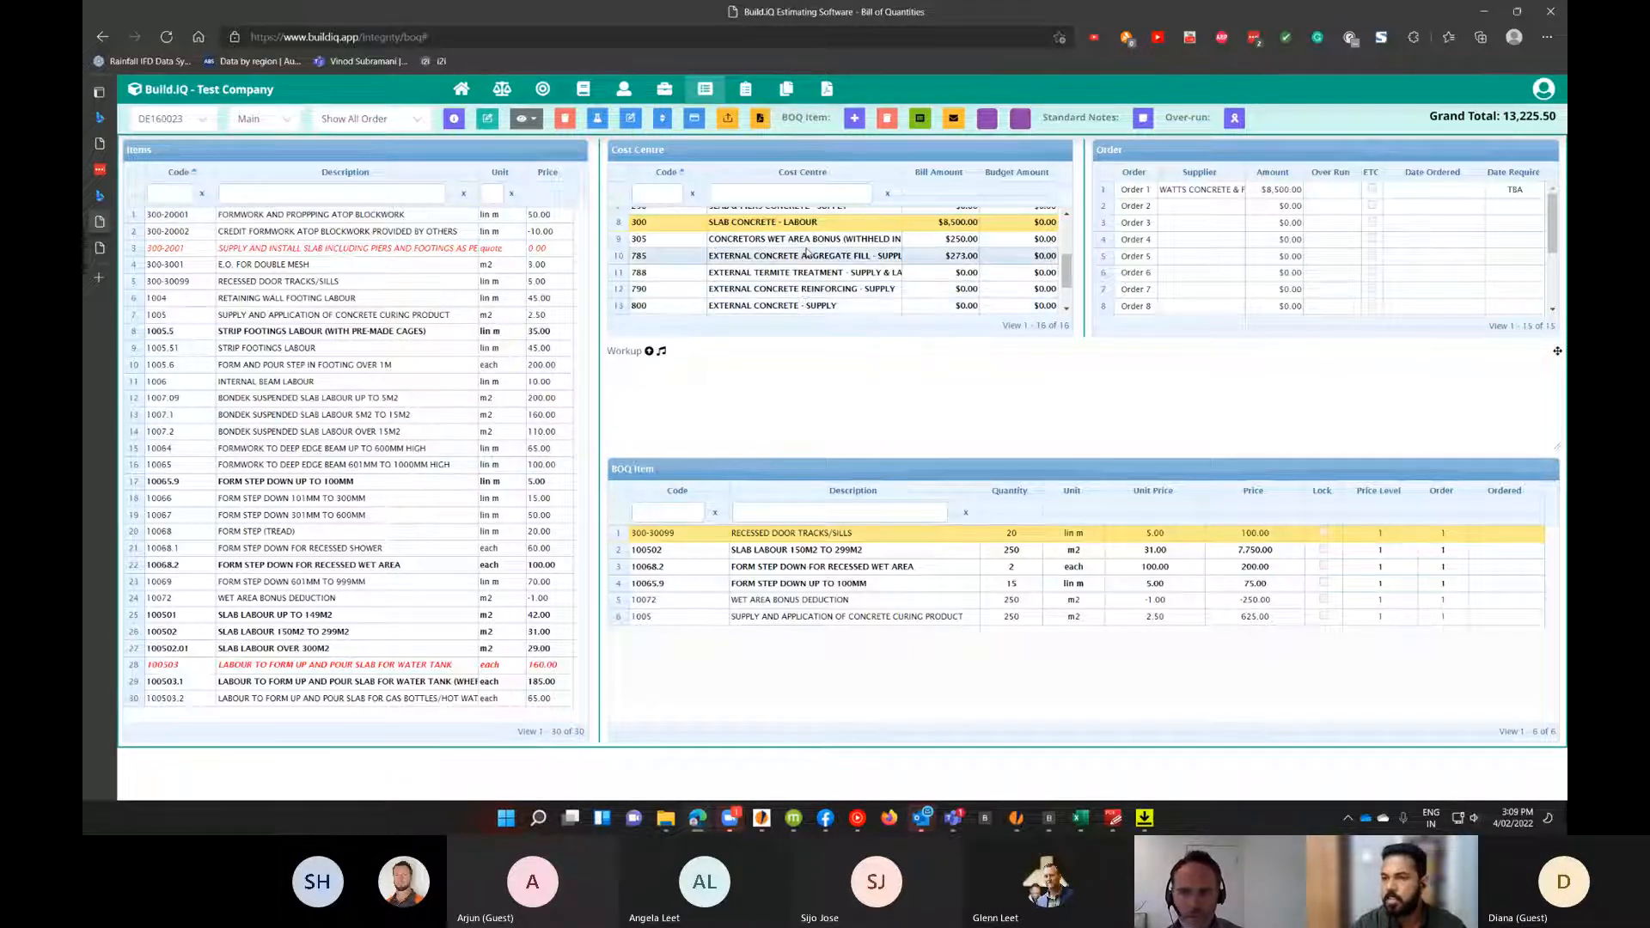
In Batch Orders, tick the TOWN PLANNING, ENGINEERING INSPECTIONS, SANDUP BOBCAT and SLAB CONCRETE orders for job DE160023 and log them.
{"action": "left_click", "coordinate": [753, 90]}
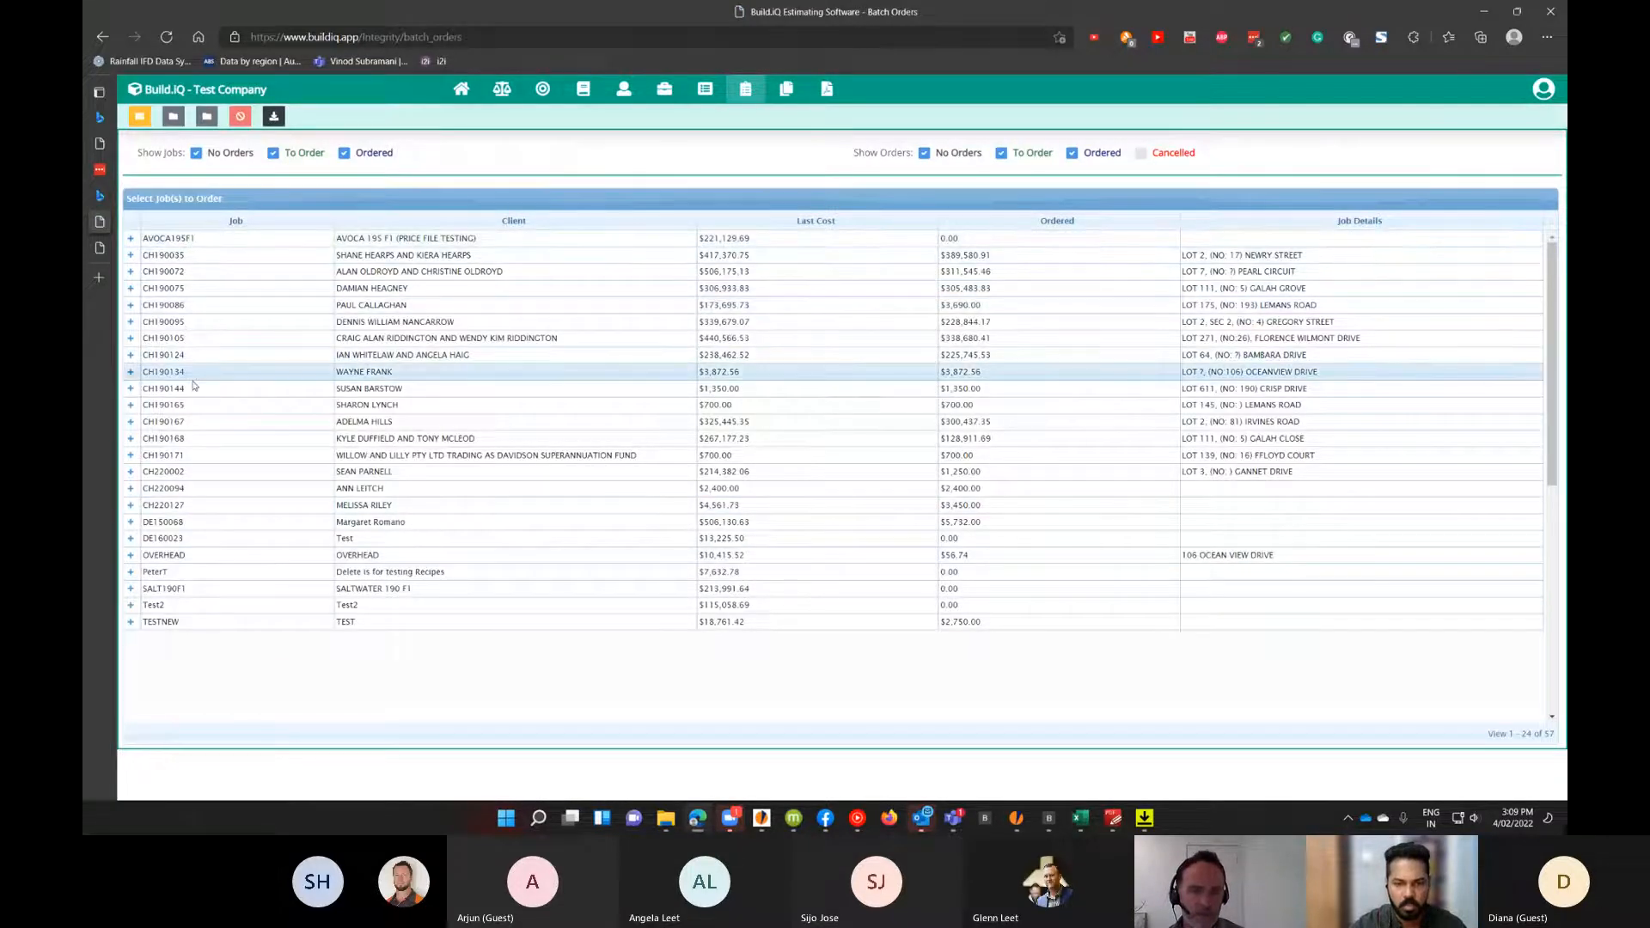
{"action": "left_click", "coordinate": [129, 540]}
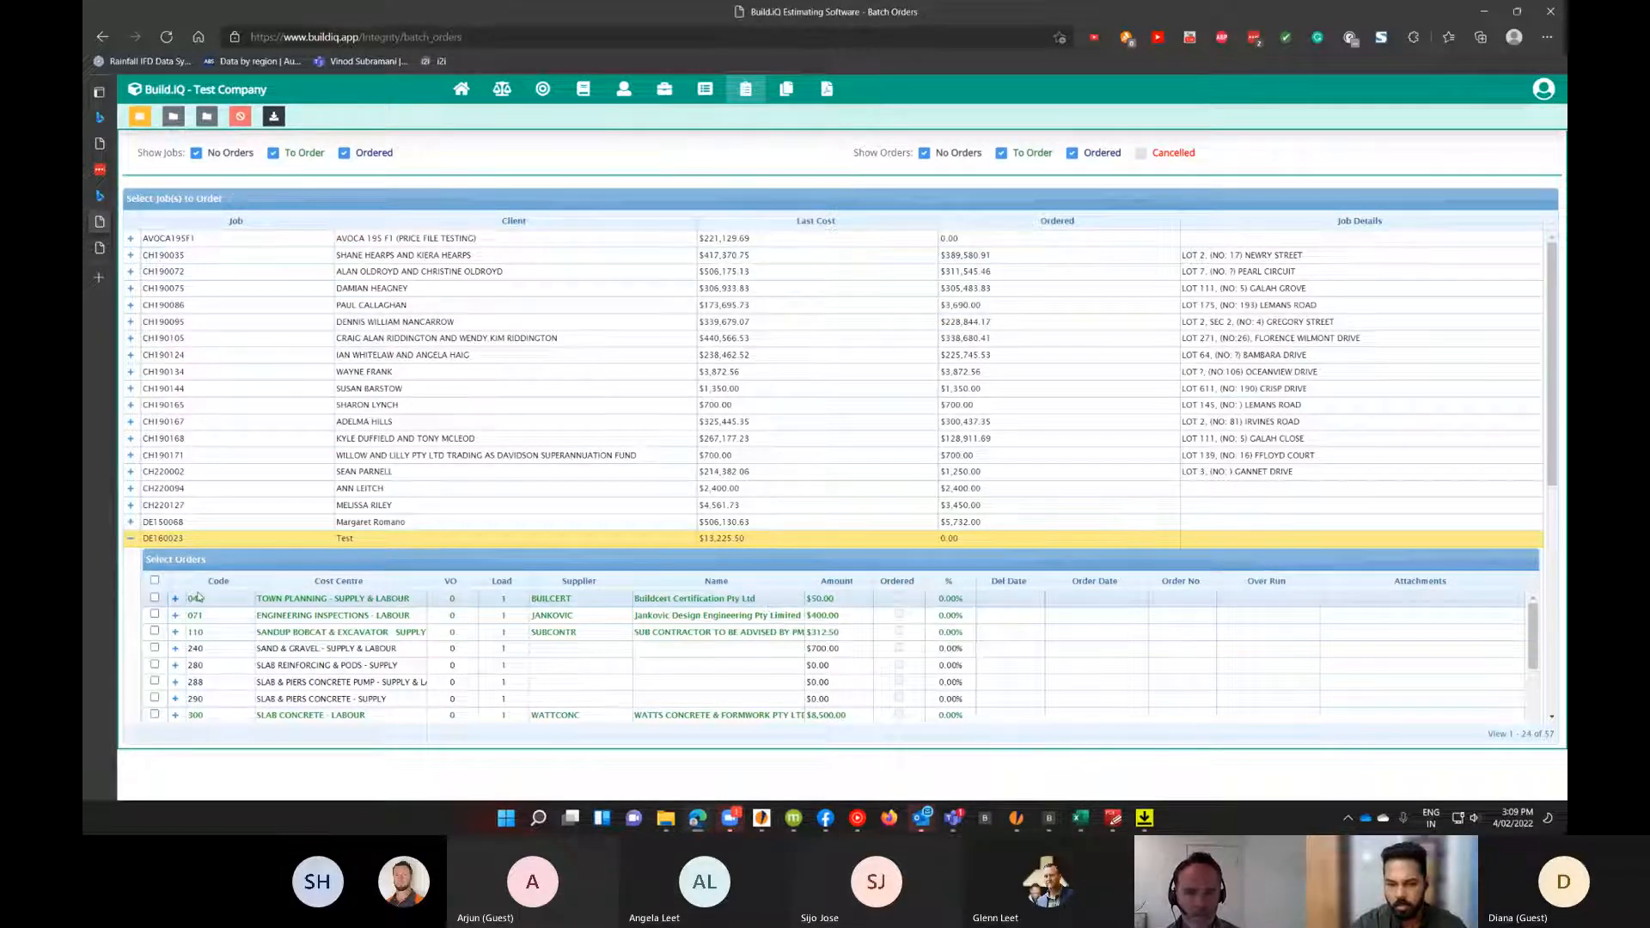
{"action": "left_click", "coordinate": [153, 614]}
{"action": "left_click", "coordinate": [154, 631]}
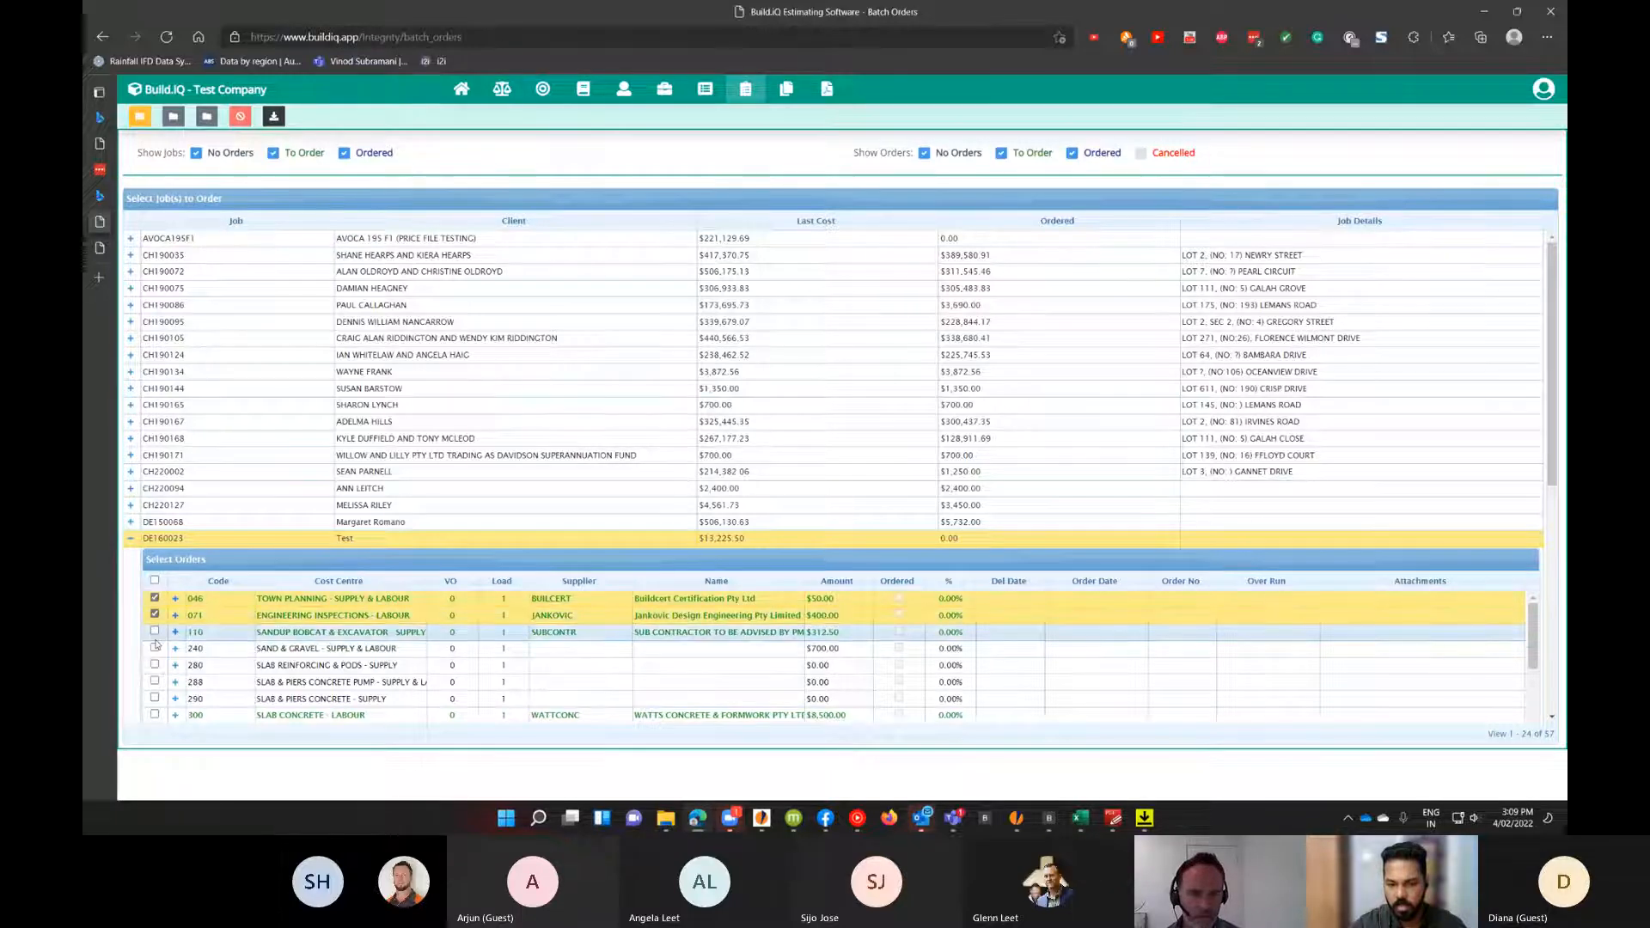
{"action": "scroll", "coordinate": [789, 626], "scroll_direction": "down", "scroll_amount": 1}
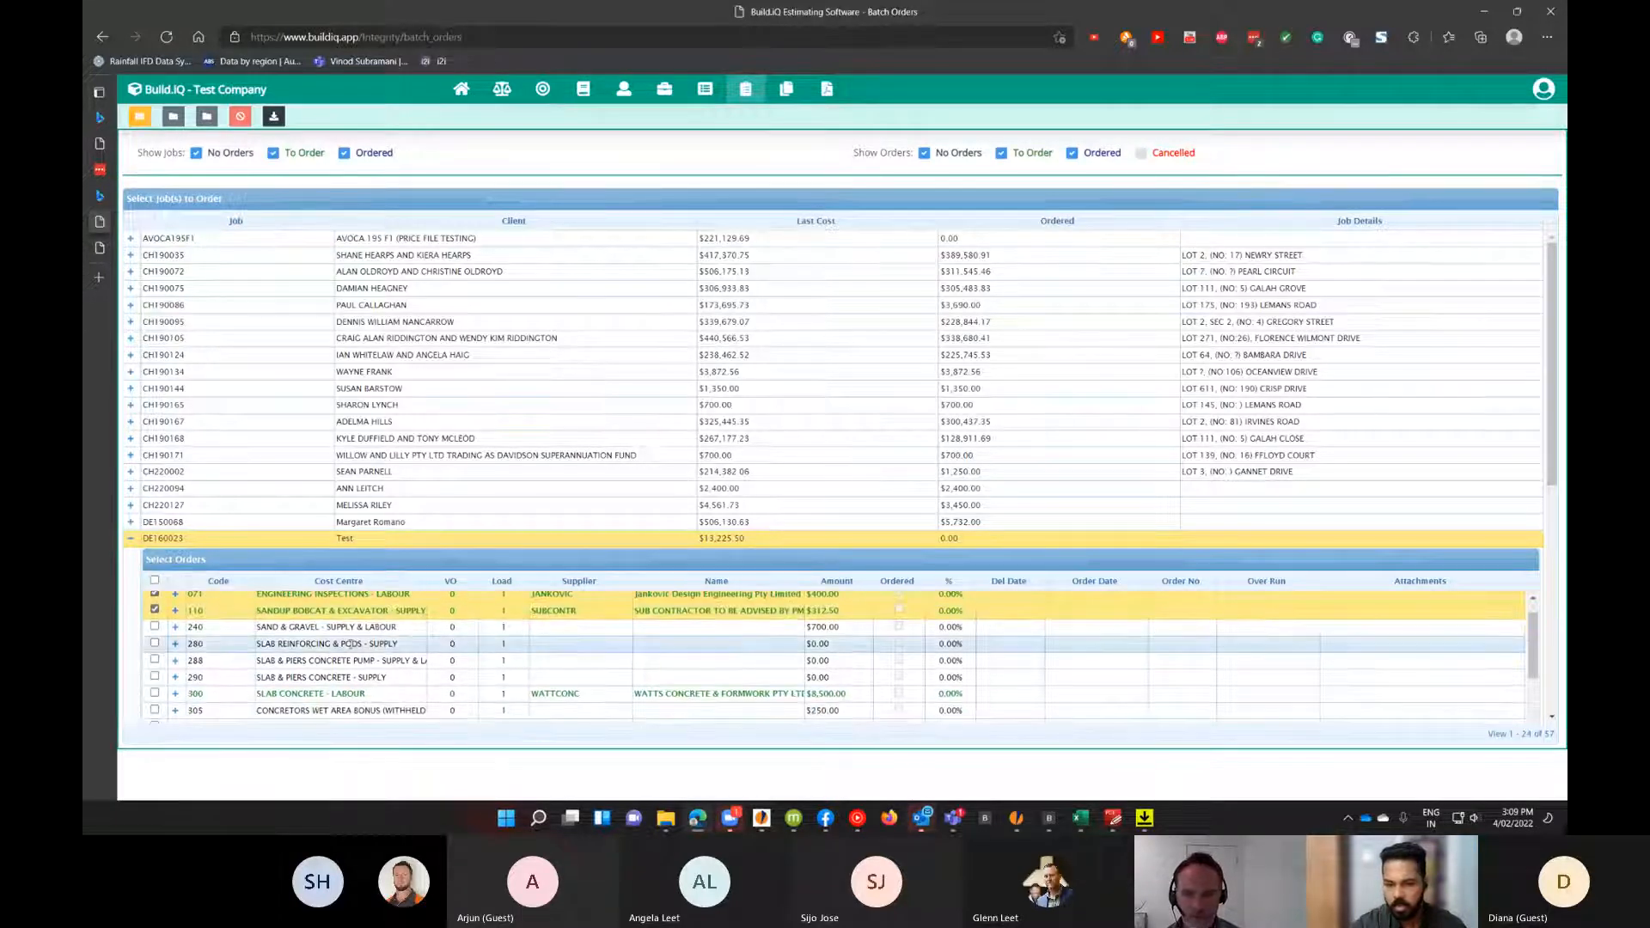
{"action": "left_click", "coordinate": [154, 693]}
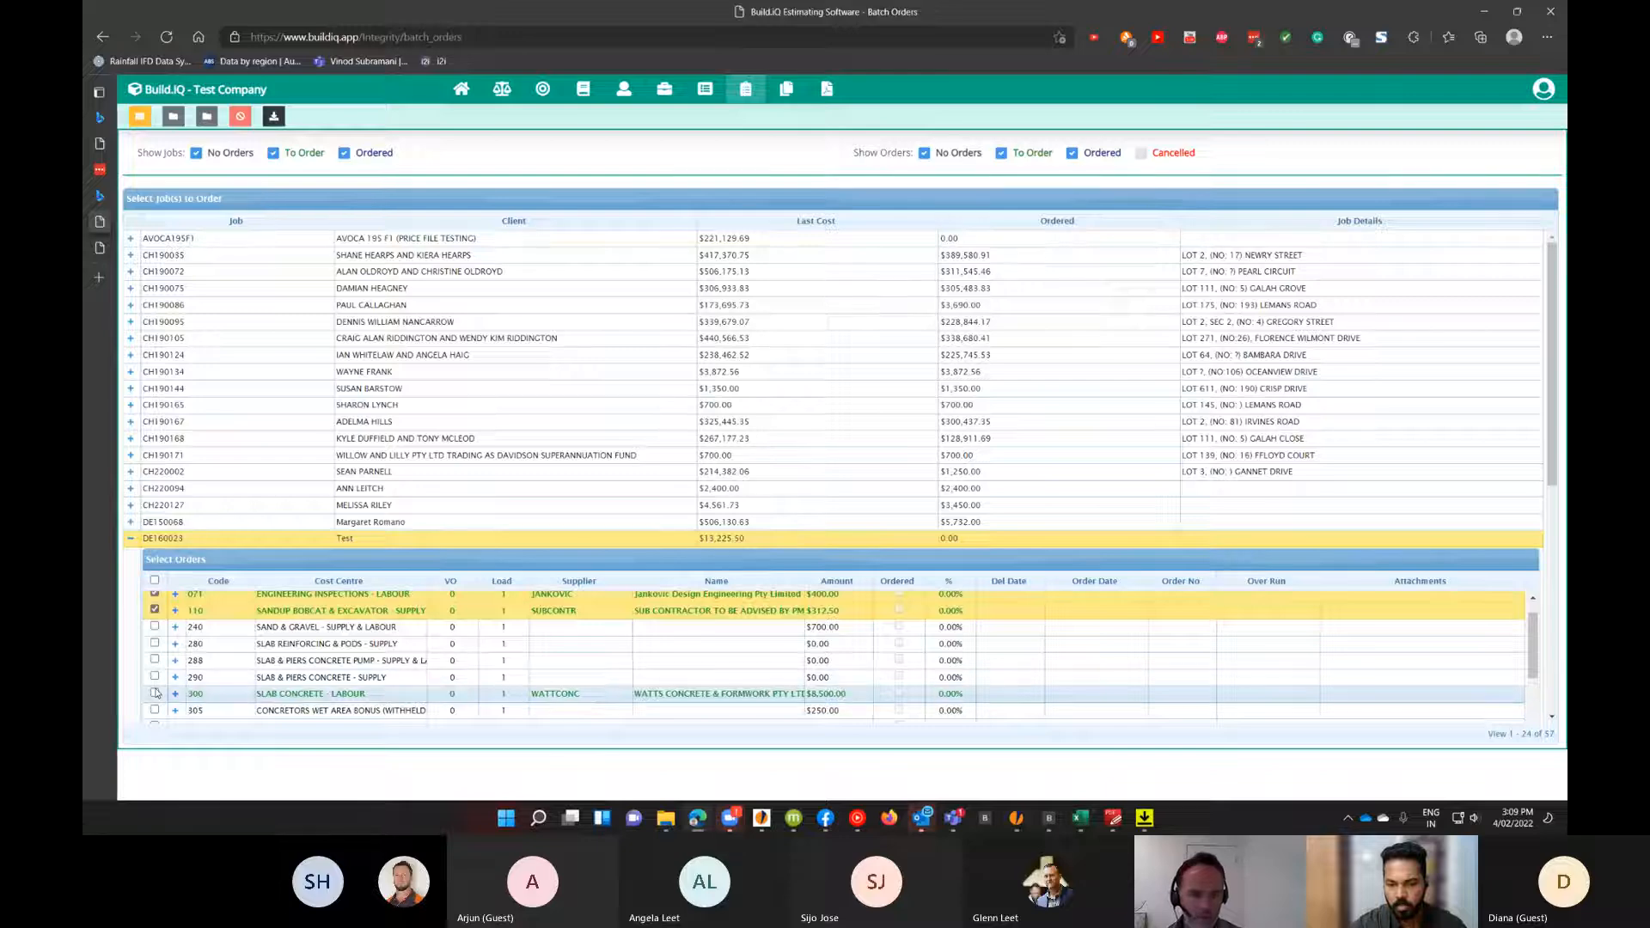
{"action": "scroll", "coordinate": [648, 653], "scroll_direction": "down", "scroll_amount": 2}
{"action": "scroll", "coordinate": [649, 632], "scroll_direction": "up", "scroll_amount": 3}
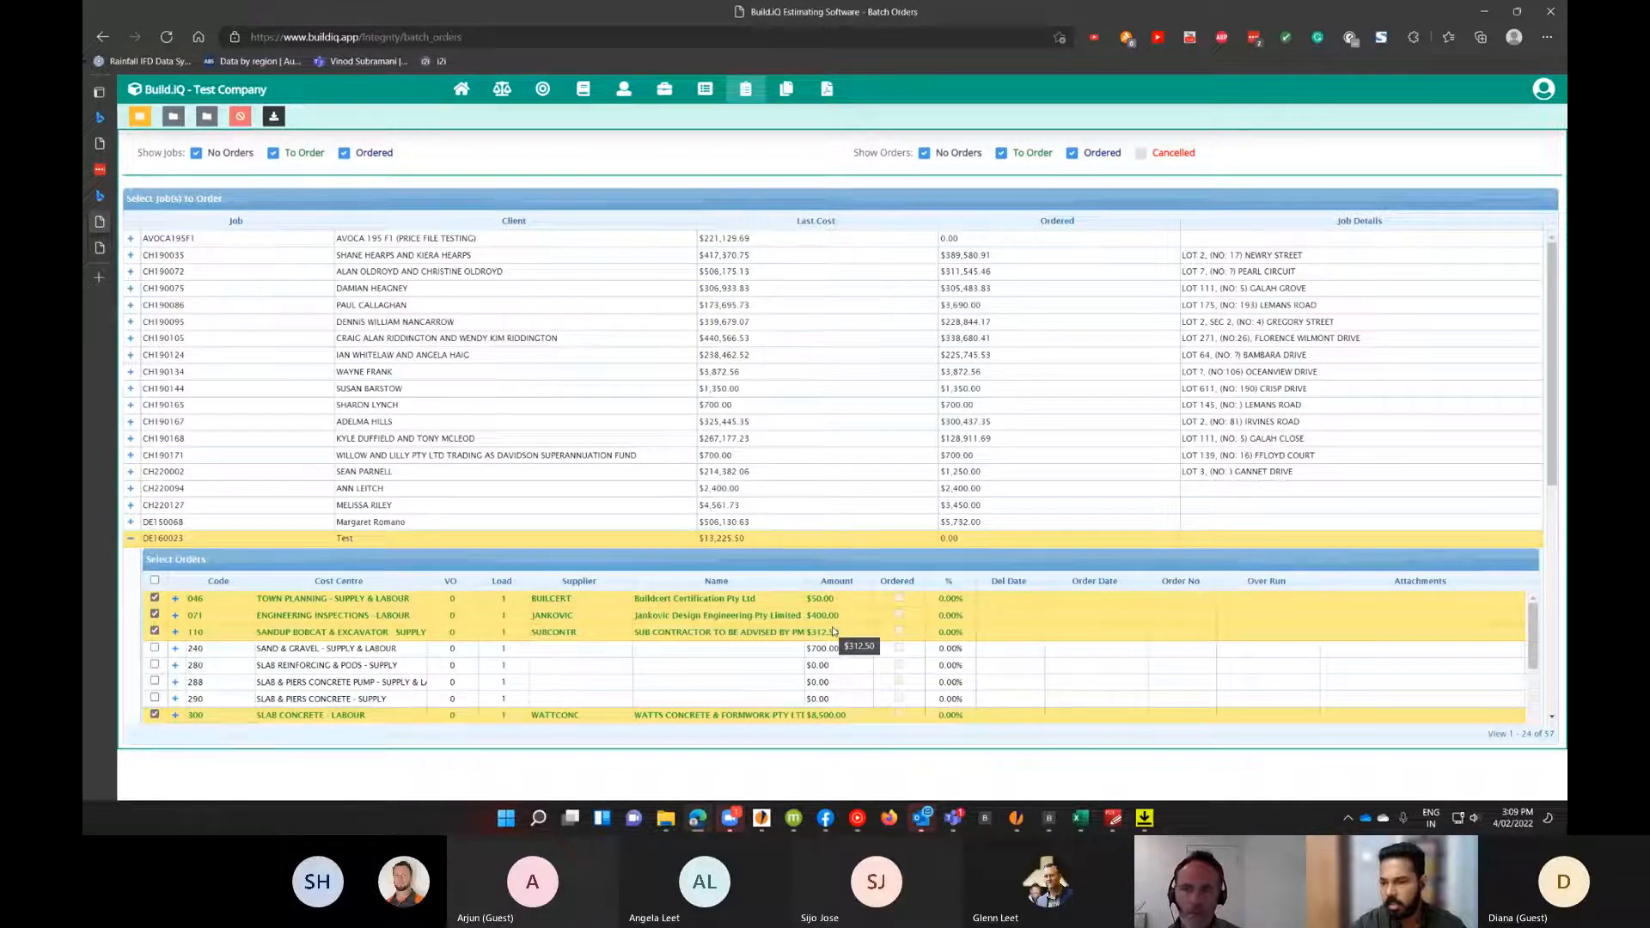
{"action": "left_click", "coordinate": [175, 117]}
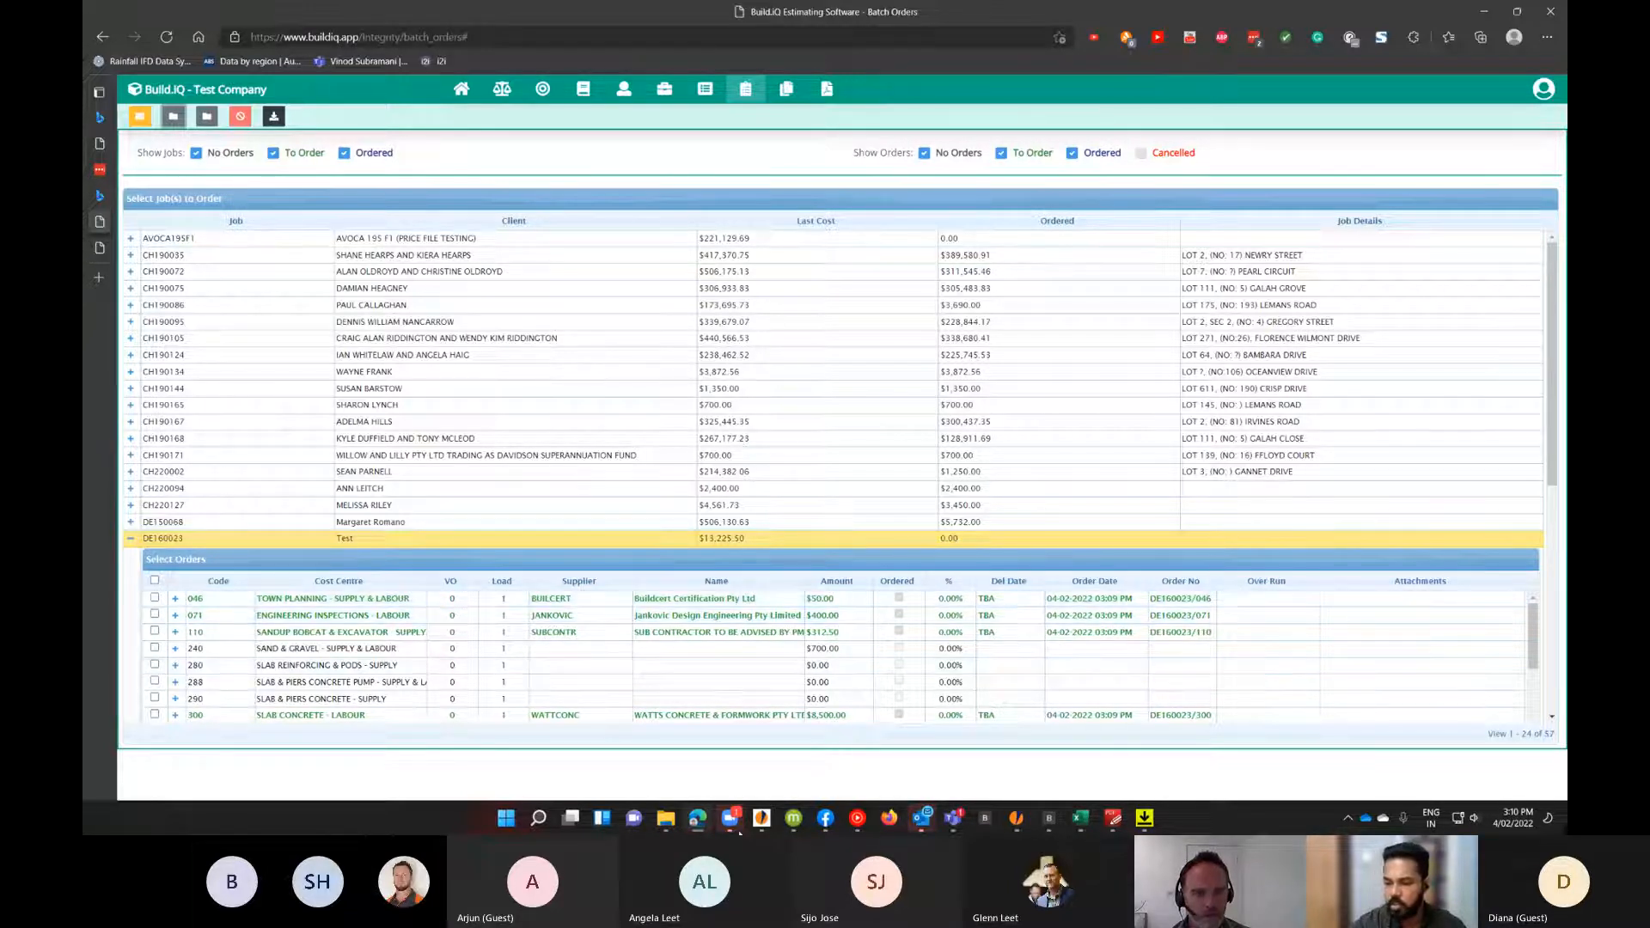
Switch to iGyro, open job DE160023's Orders and sync the Build.iQ orders.
{"action": "mouse_move", "coordinate": [758, 828]}
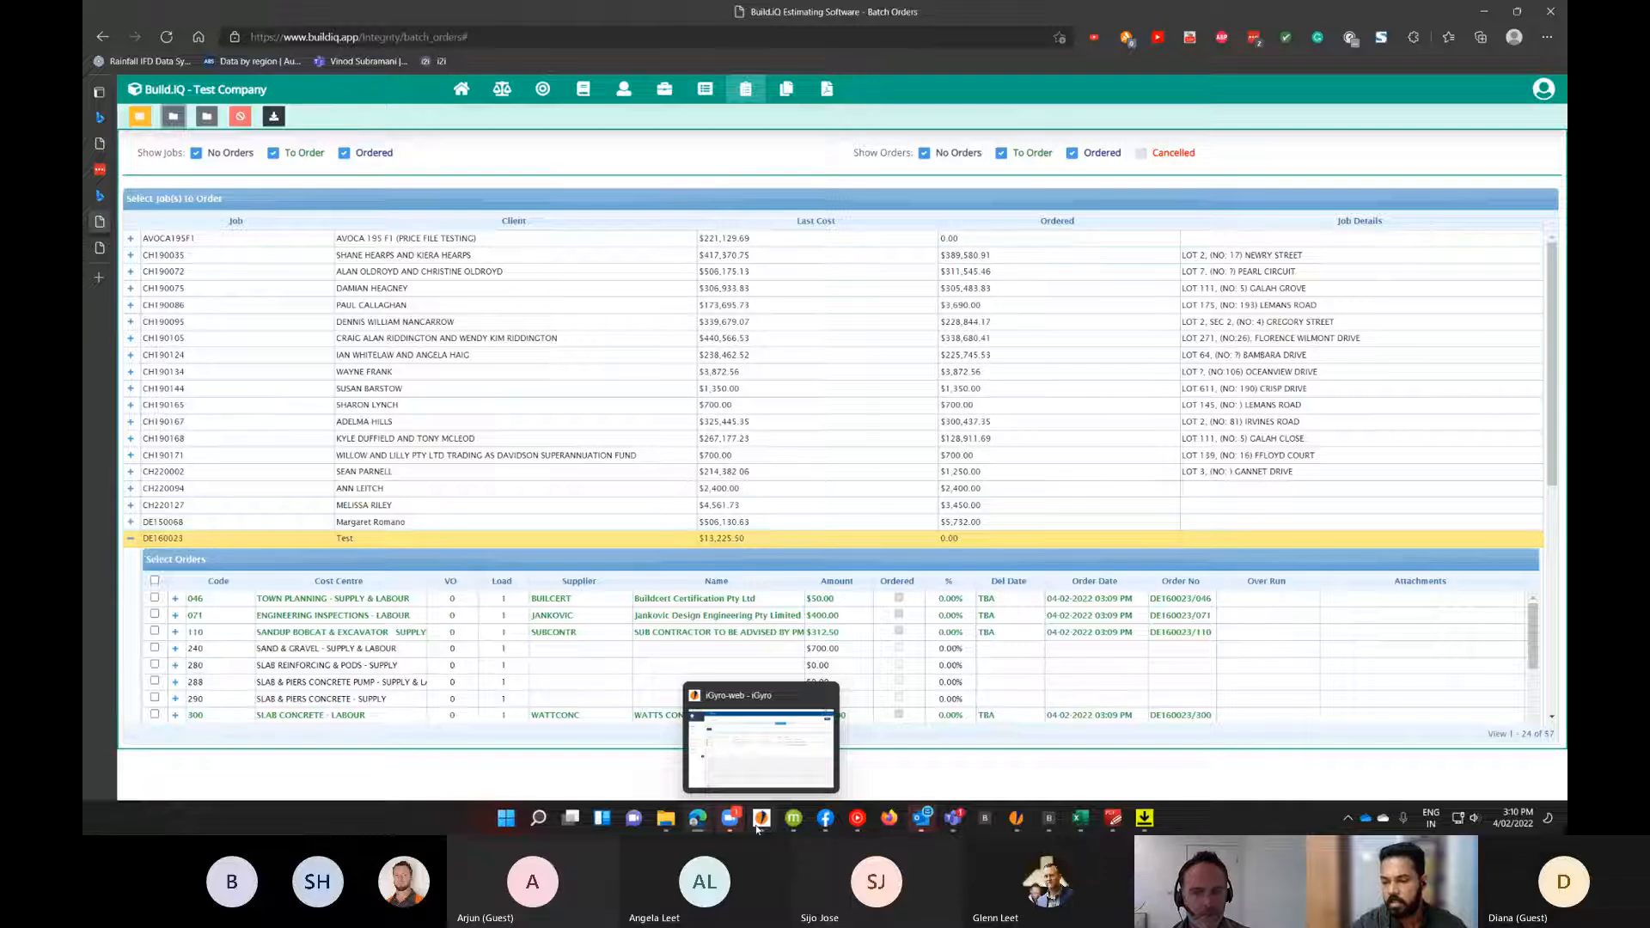
{"action": "left_click", "coordinate": [768, 827]}
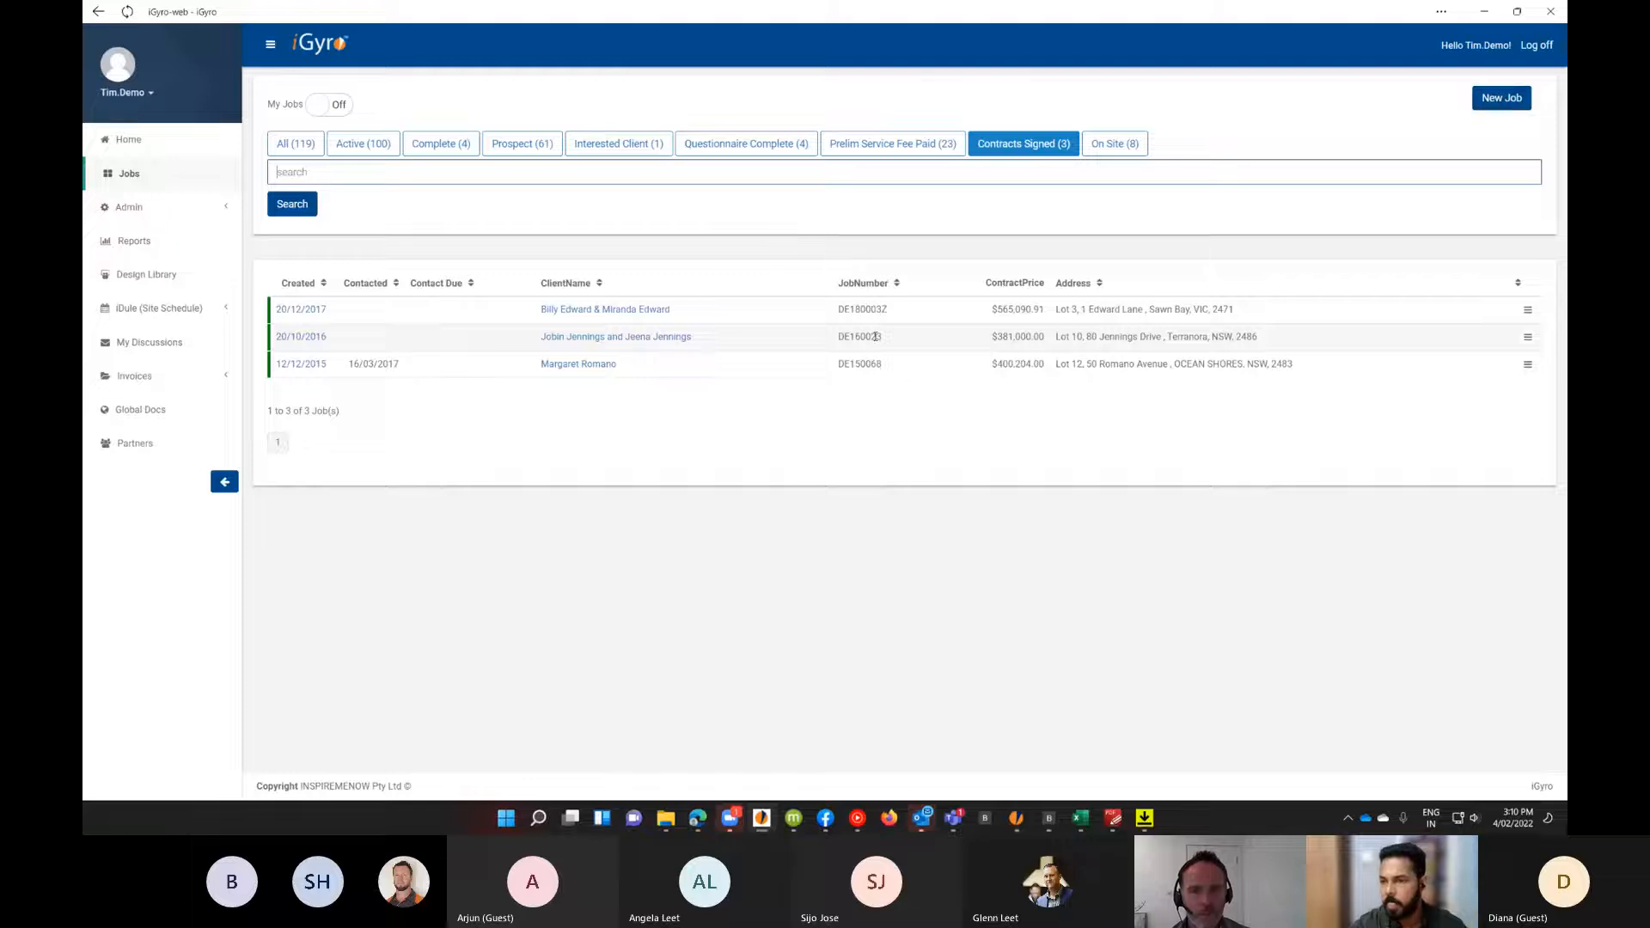
{"action": "left_click", "coordinate": [628, 338]}
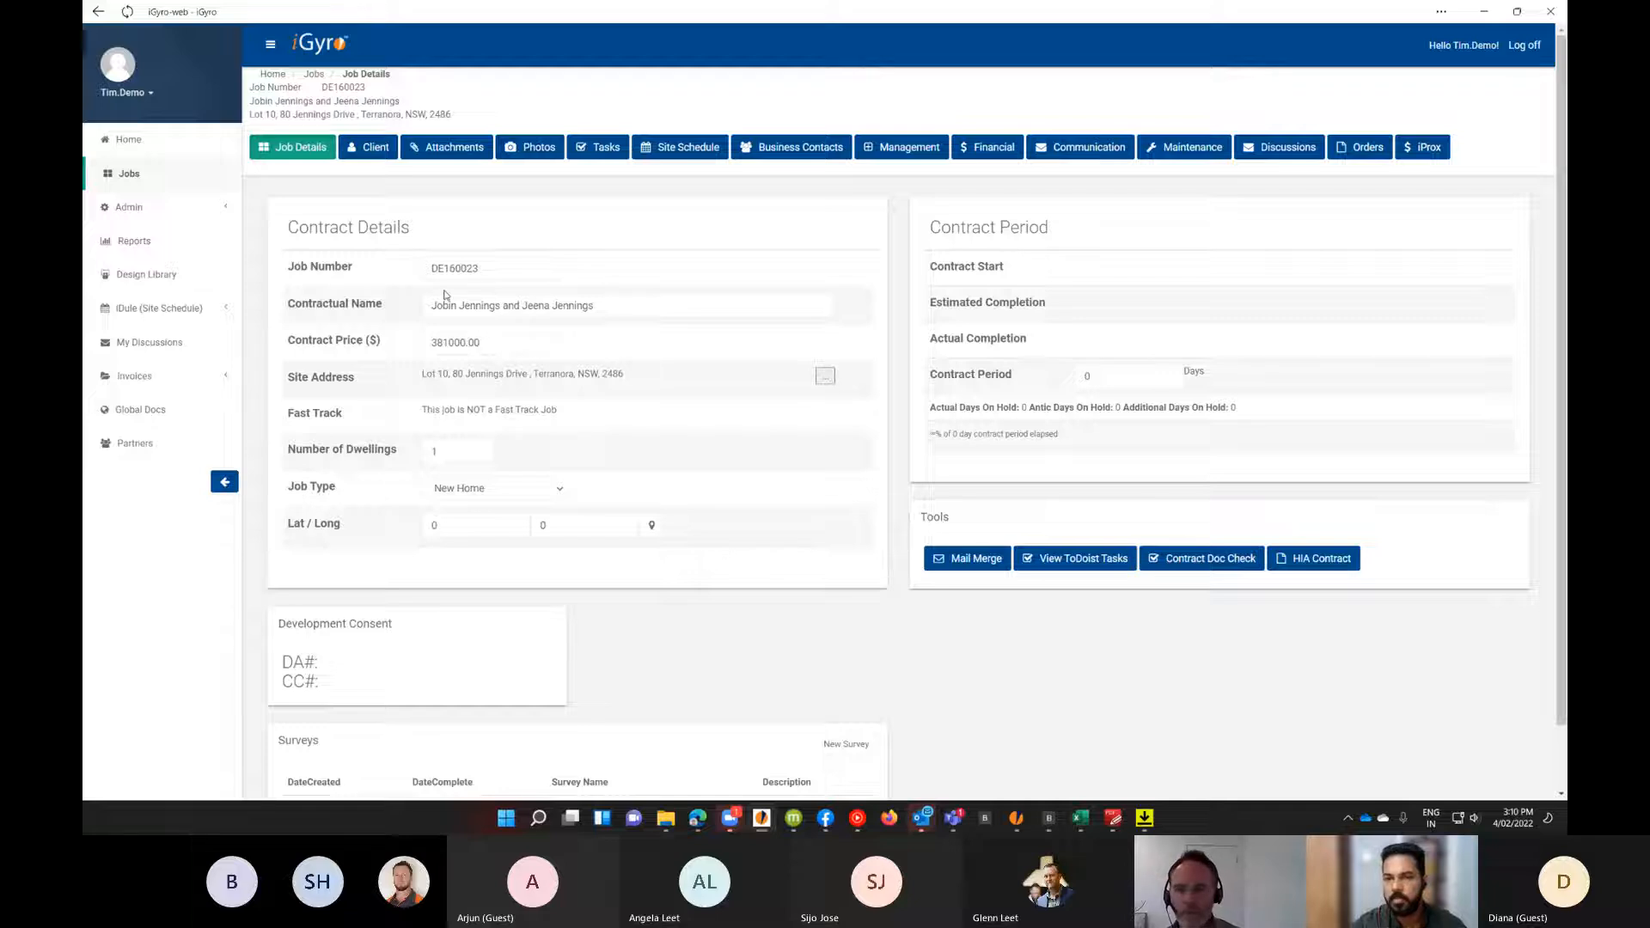
{"action": "left_click", "coordinate": [1370, 152]}
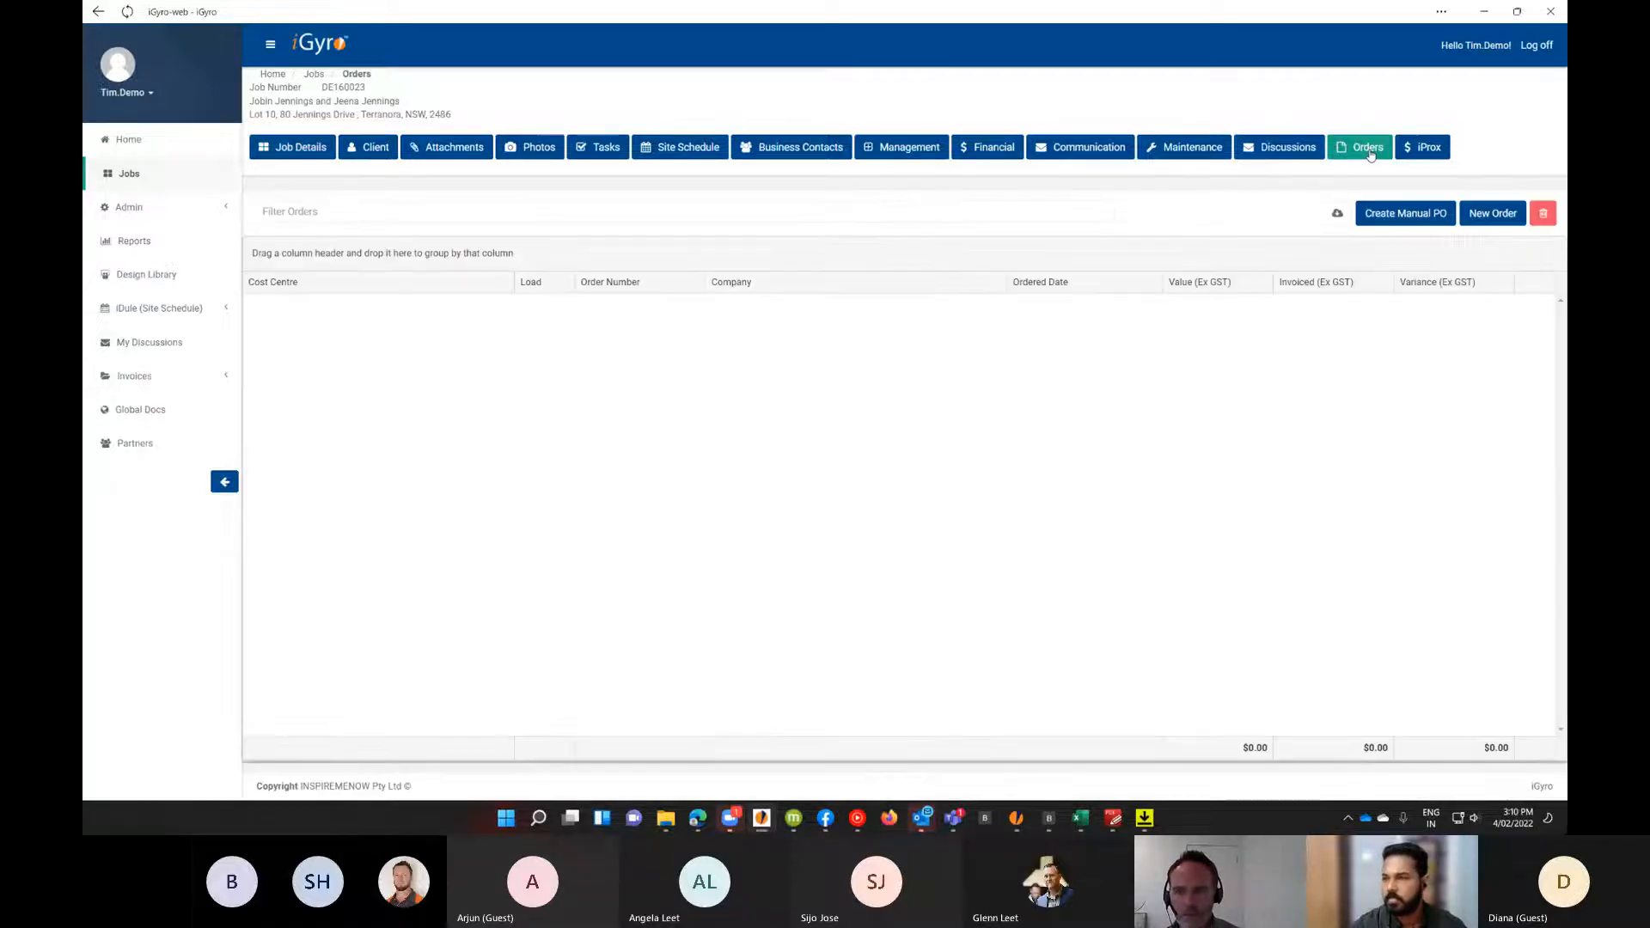
{"action": "left_click", "coordinate": [1337, 215]}
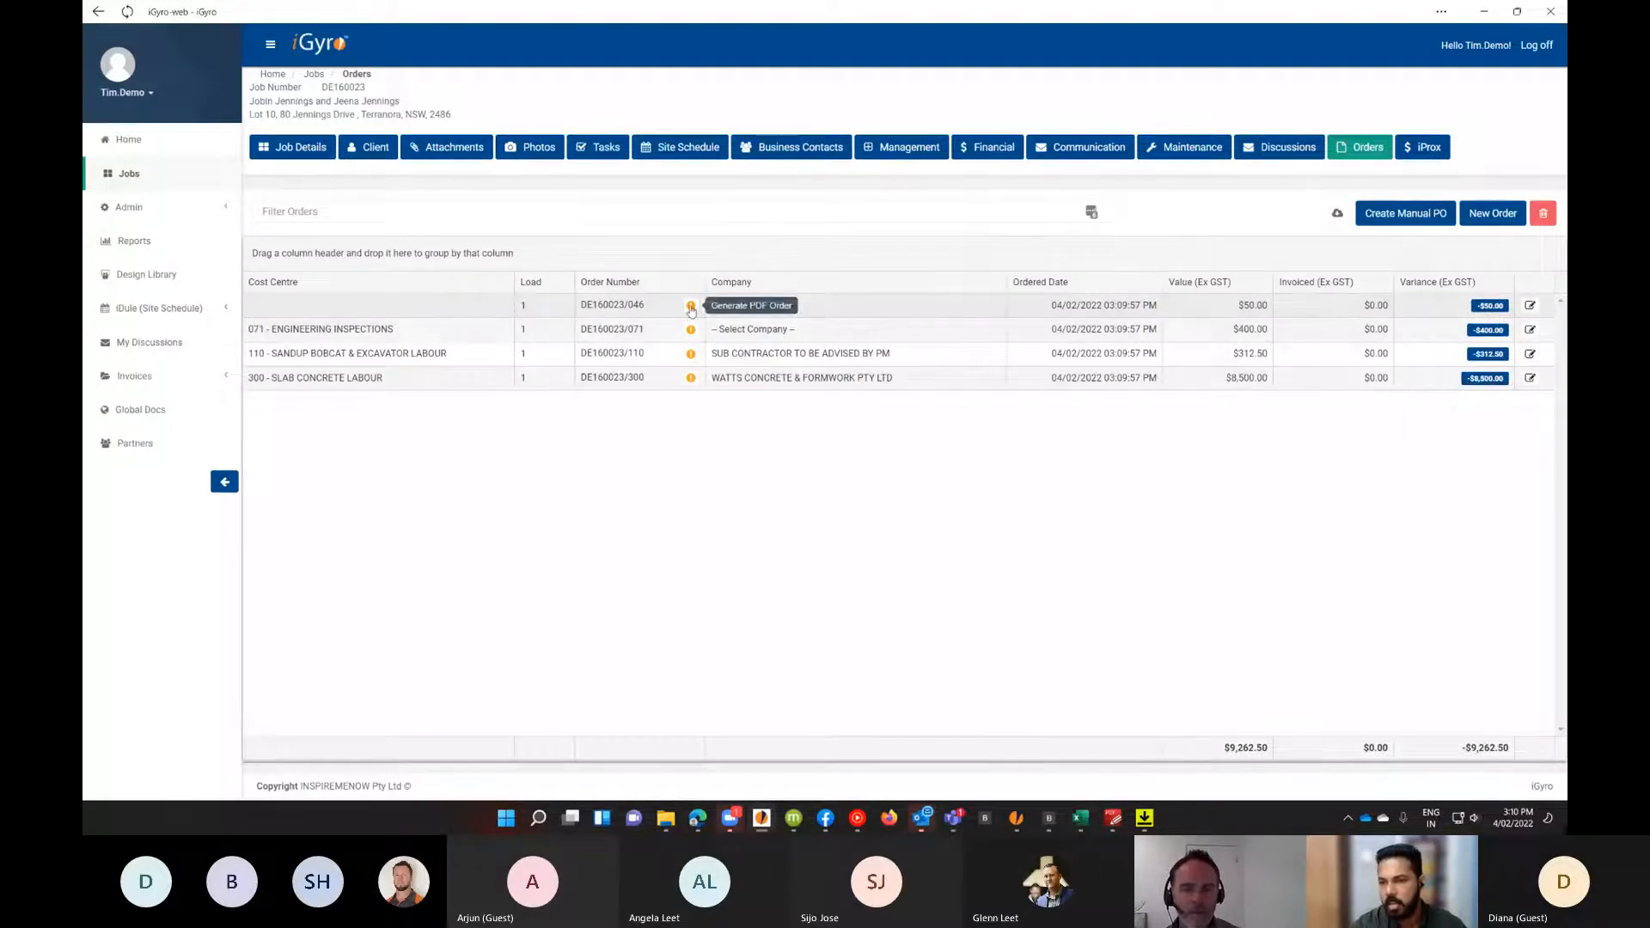
Generate the PDF purchase orders for the SANDUP BOBCAT and SLAB CONCRETE orders.
{"action": "left_click", "coordinate": [690, 353]}
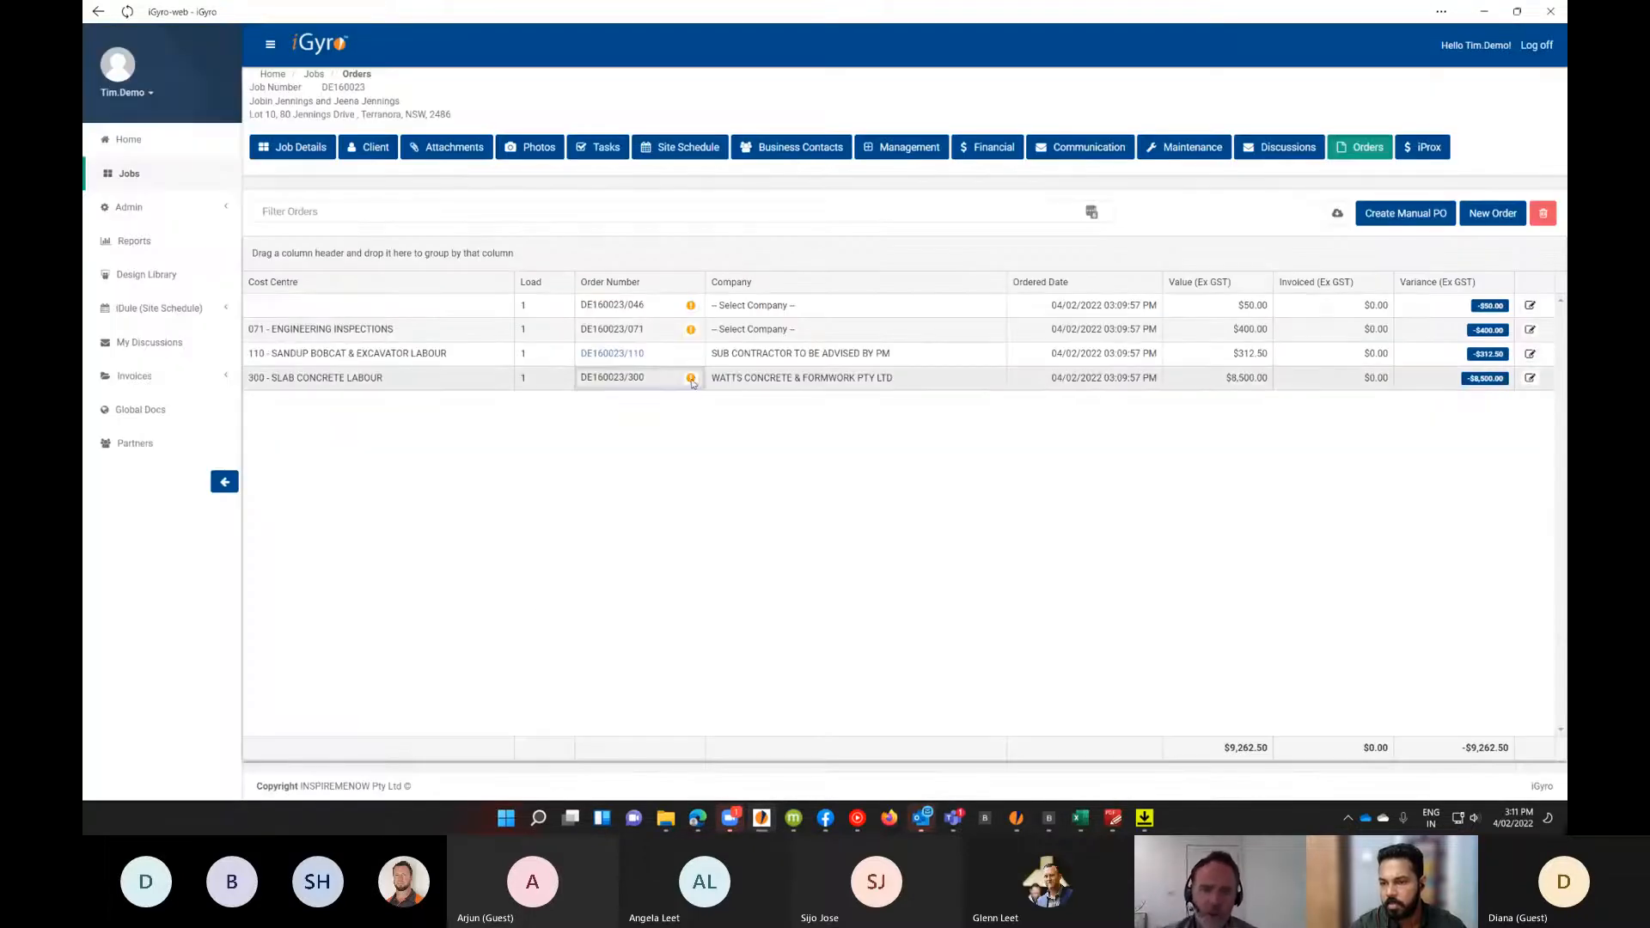
{"action": "left_click", "coordinate": [690, 379]}
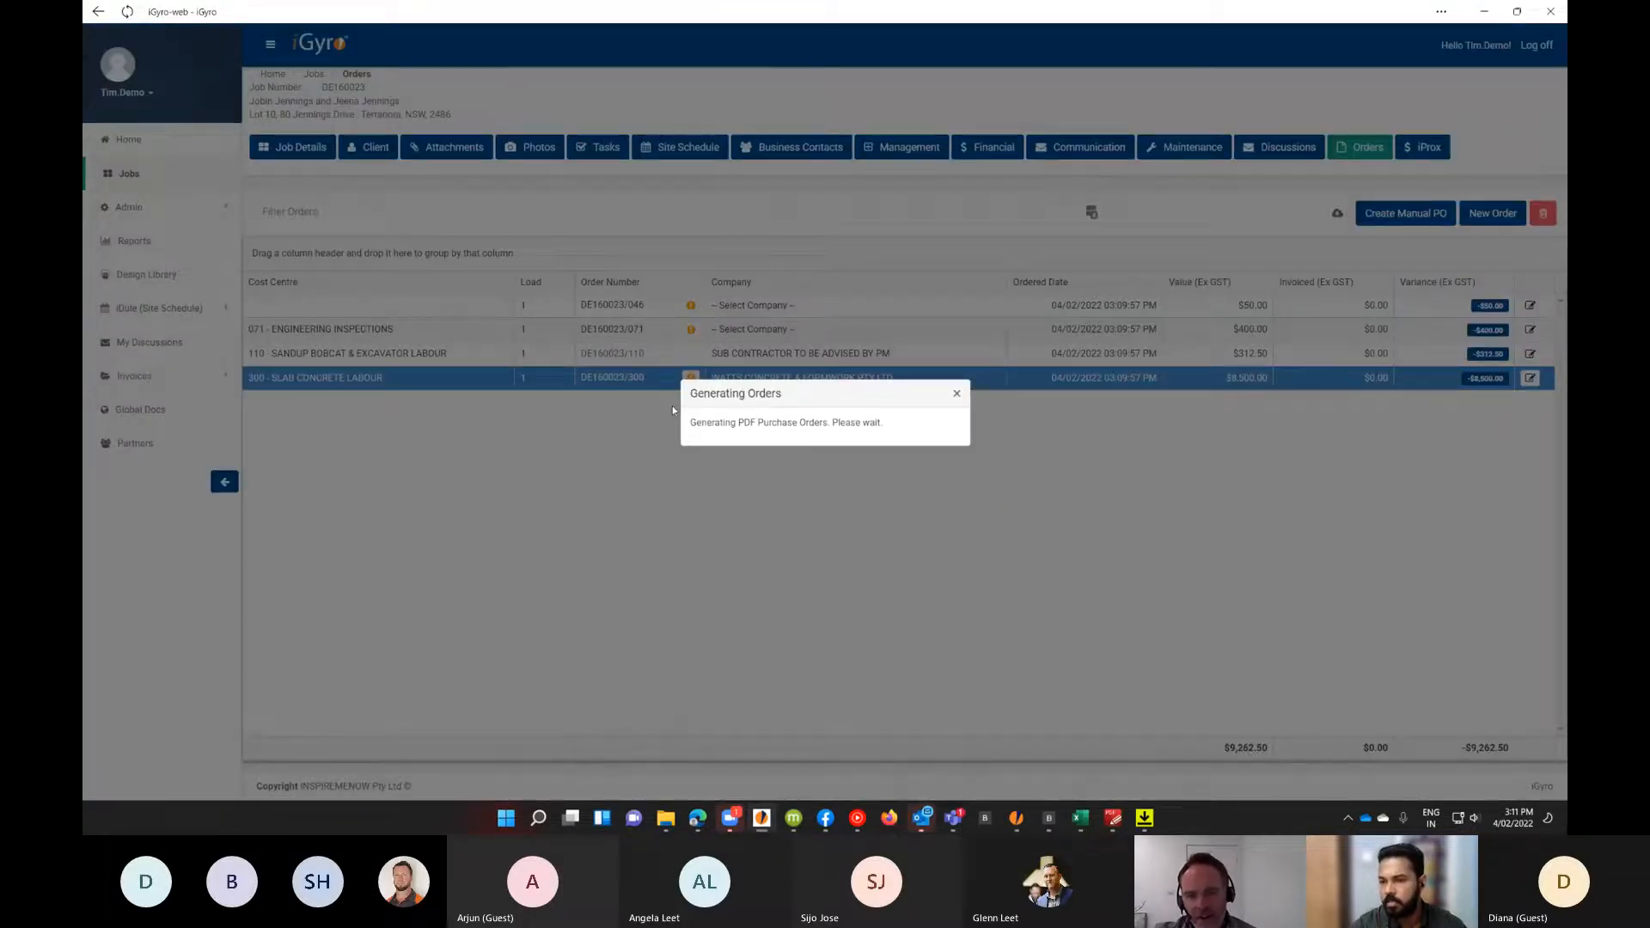